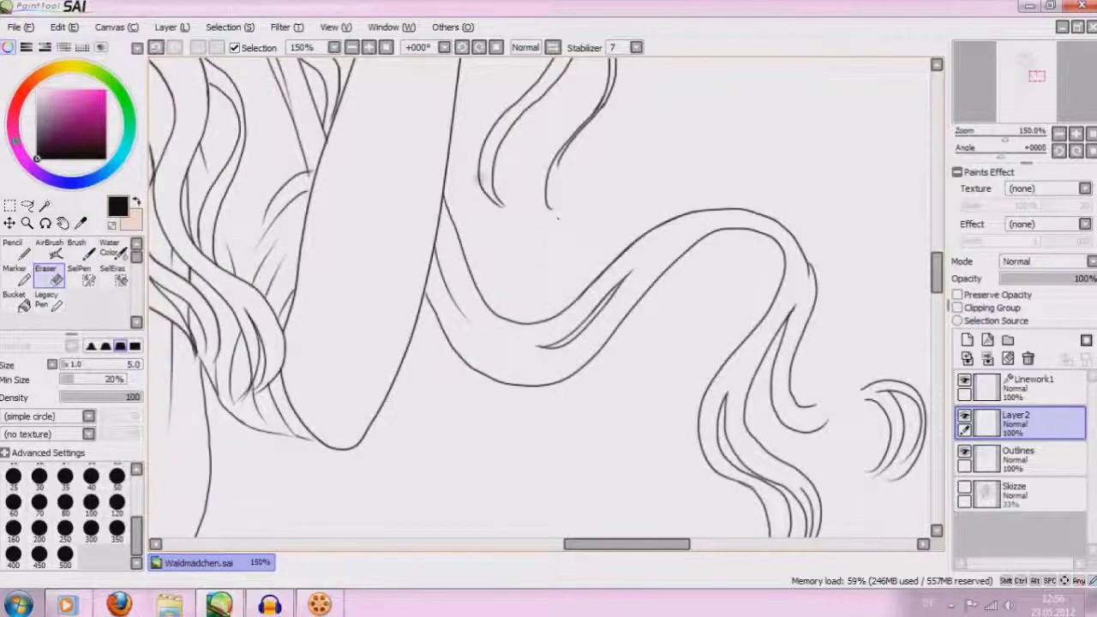
Review the whole inked figure at 50%, then zoom to 100% on the left hair with Outlines selected
{"action": "left_click", "coordinate": [351, 48]}
{"action": "left_click", "coordinate": [352, 48]}
{"action": "left_click", "coordinate": [351, 47]}
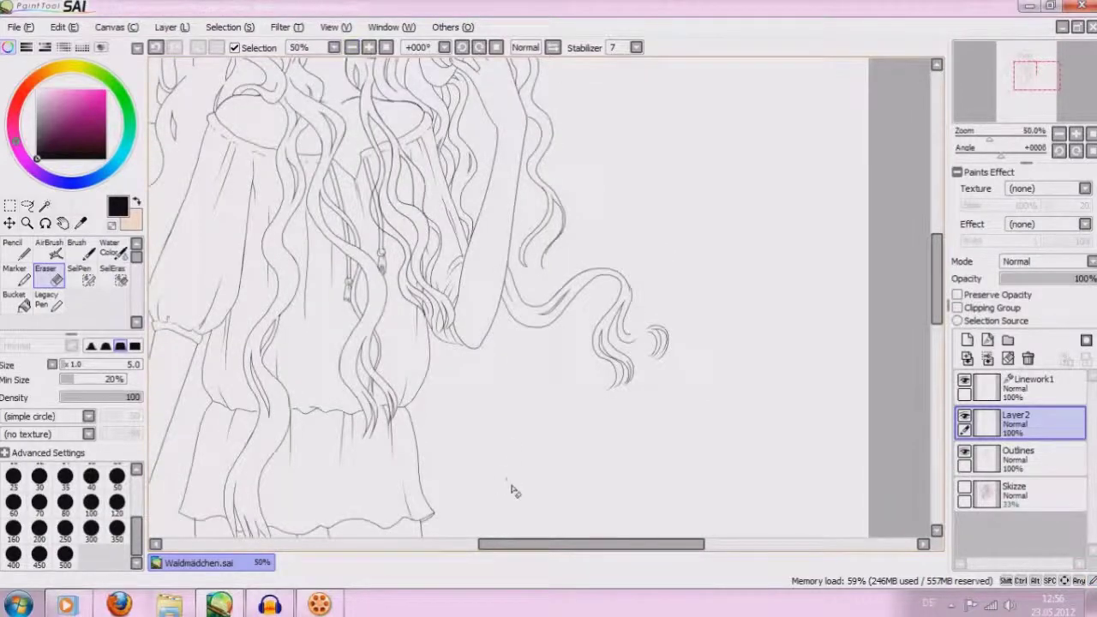
{"action": "left_click_drag", "start_coordinate": [521, 546], "coordinate": [487, 548]}
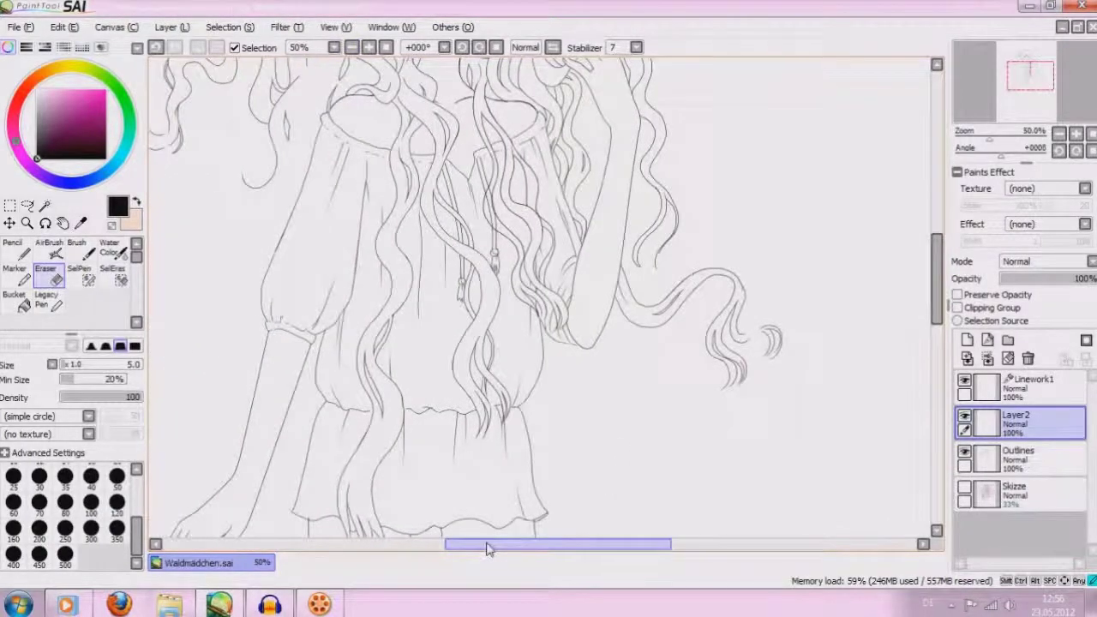
{"action": "left_click_drag", "start_coordinate": [487, 548], "coordinate": [486, 545]}
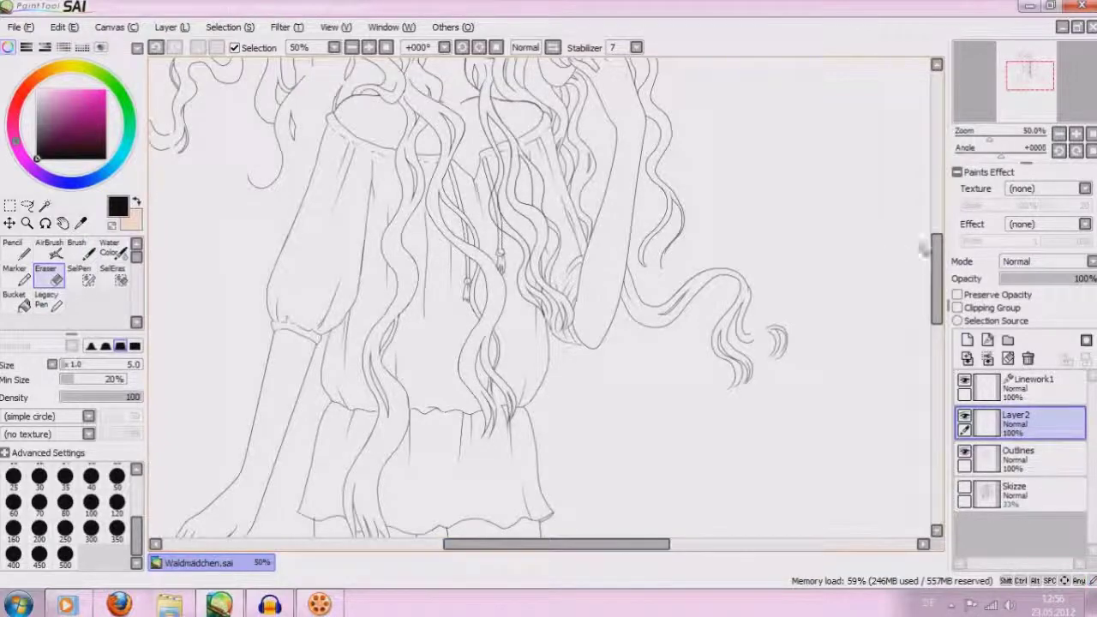
{"action": "left_click_drag", "start_coordinate": [936, 270], "coordinate": [935, 244]}
{"action": "left_click_drag", "start_coordinate": [523, 545], "coordinate": [424, 549]}
{"action": "left_click", "coordinate": [369, 47]}
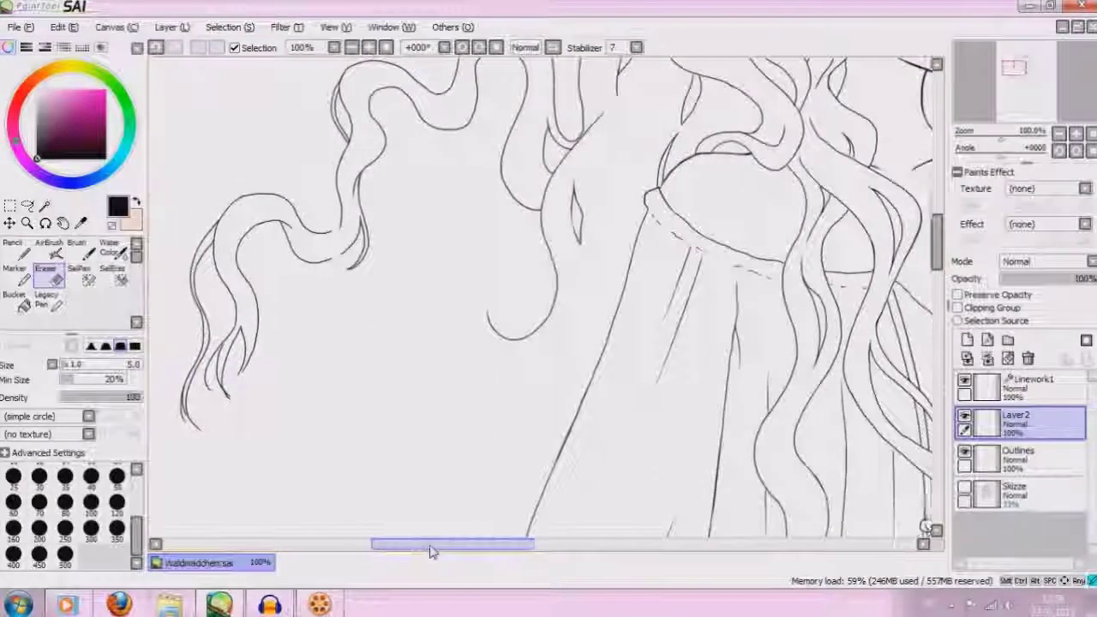
{"action": "left_click", "coordinate": [1013, 462]}
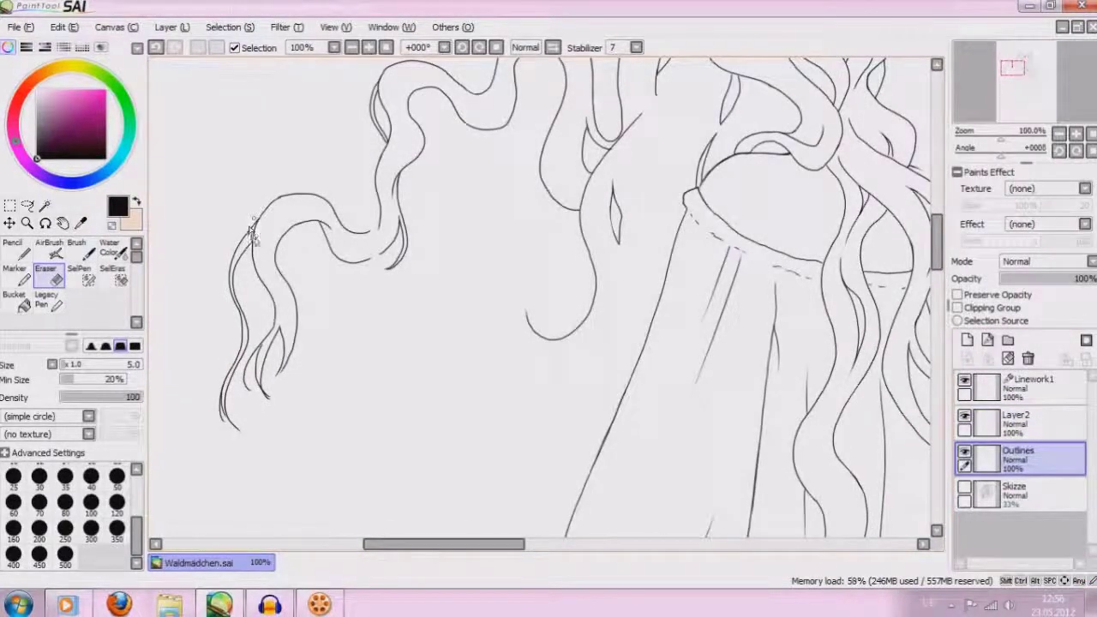
Undo the last change and erase a small stray mark from the hair outline
{"action": "left_click", "coordinate": [156, 47]}
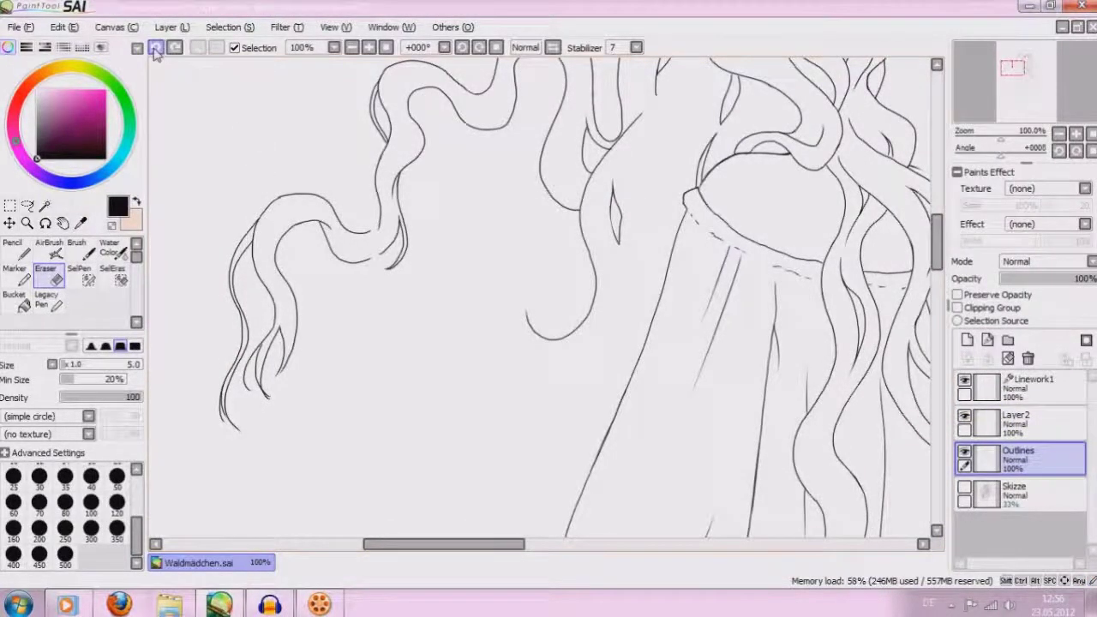
{"action": "left_click_drag", "start_coordinate": [262, 238], "coordinate": [255, 234]}
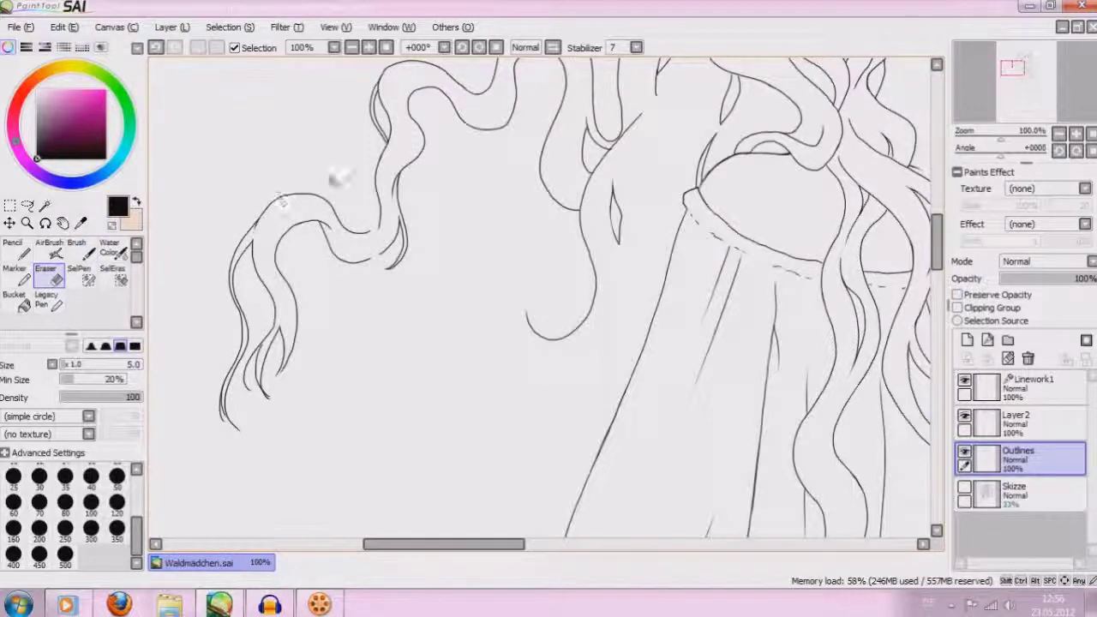
{"action": "left_click", "coordinate": [352, 49]}
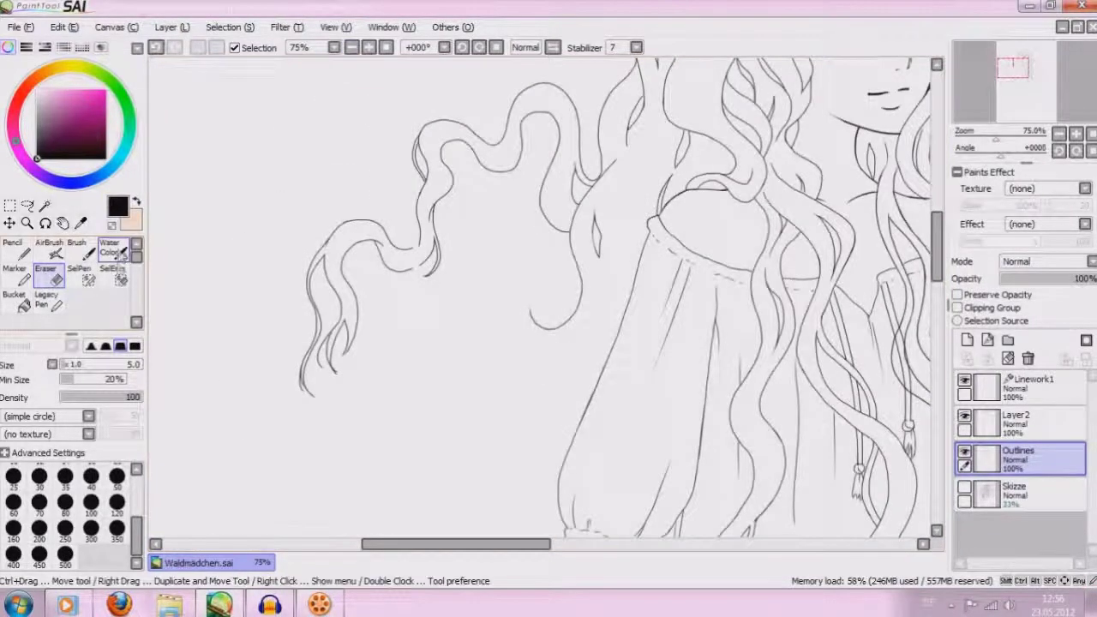
{"action": "left_click", "coordinate": [369, 48]}
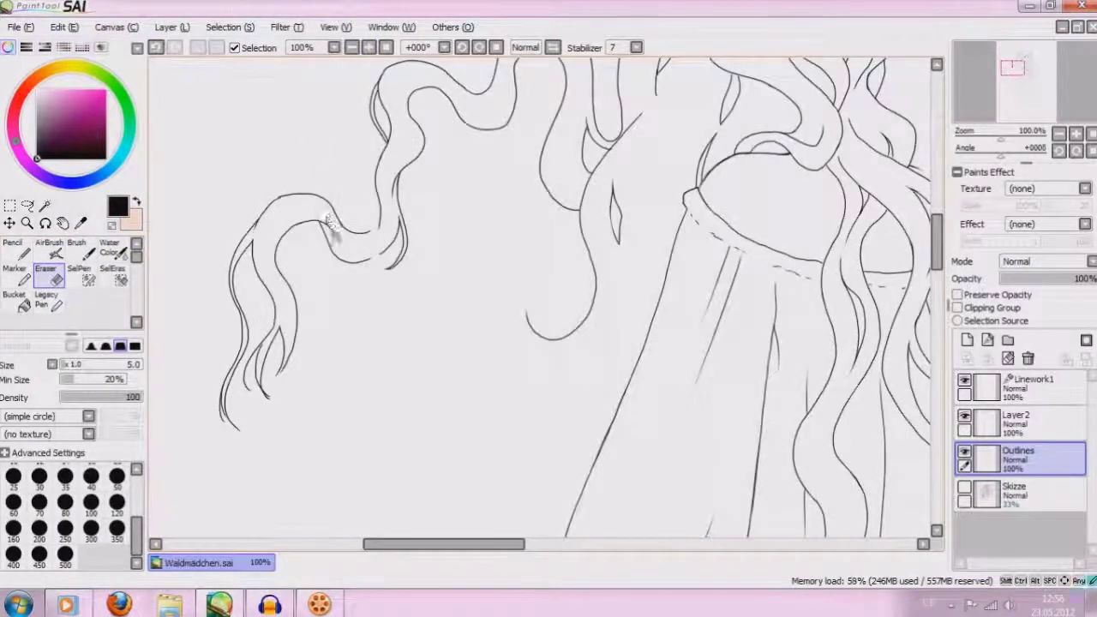
{"action": "left_click", "coordinate": [351, 47]}
{"action": "left_click", "coordinate": [351, 47]}
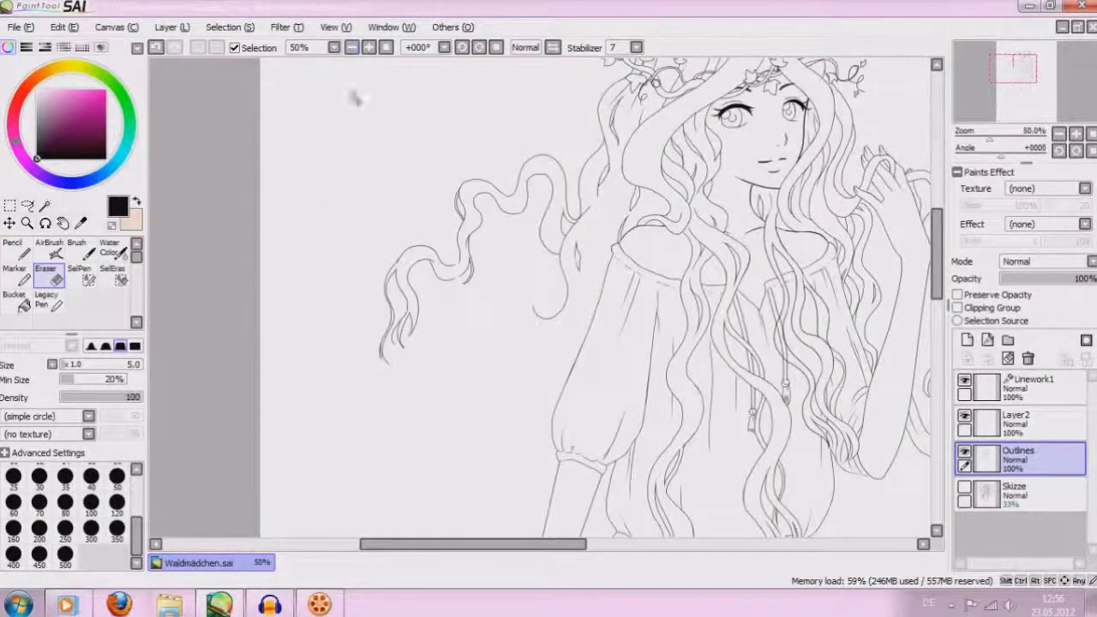
{"action": "left_click_drag", "start_coordinate": [401, 540], "coordinate": [427, 544]}
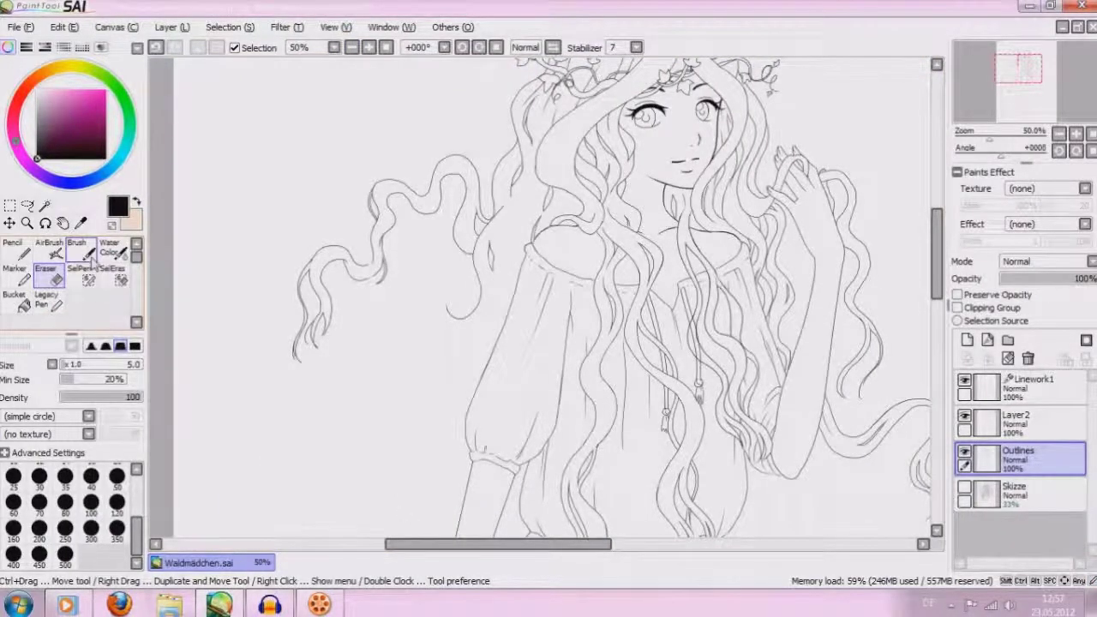
Pick the Brush at 75% zoom and make the Skizze sketch visible beneath the Outlines
{"action": "left_click", "coordinate": [84, 248]}
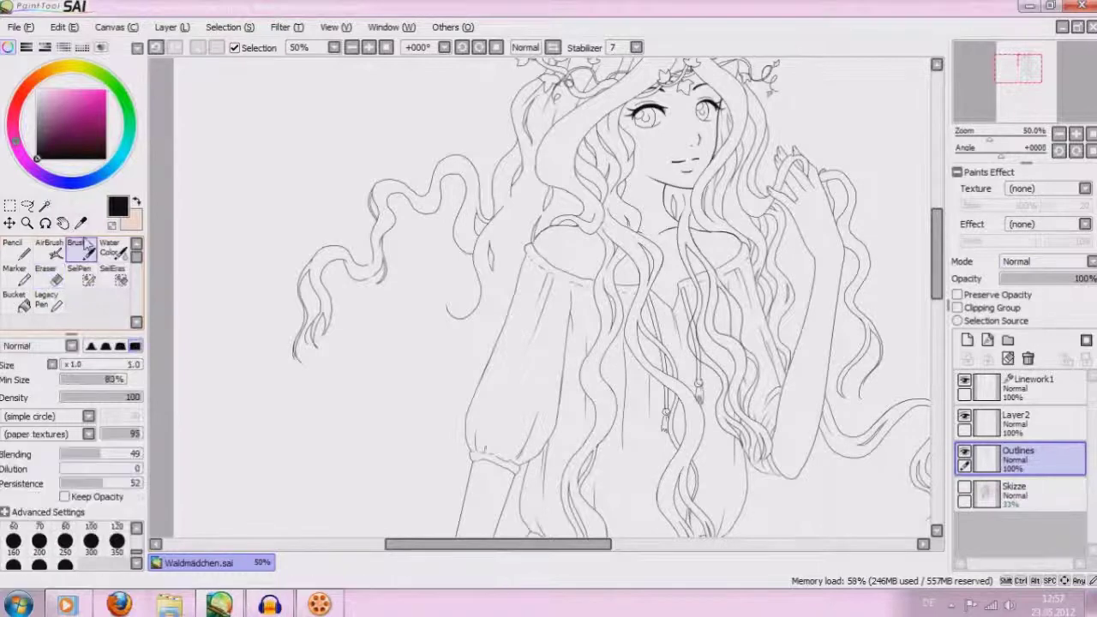
{"action": "left_click", "coordinate": [369, 47]}
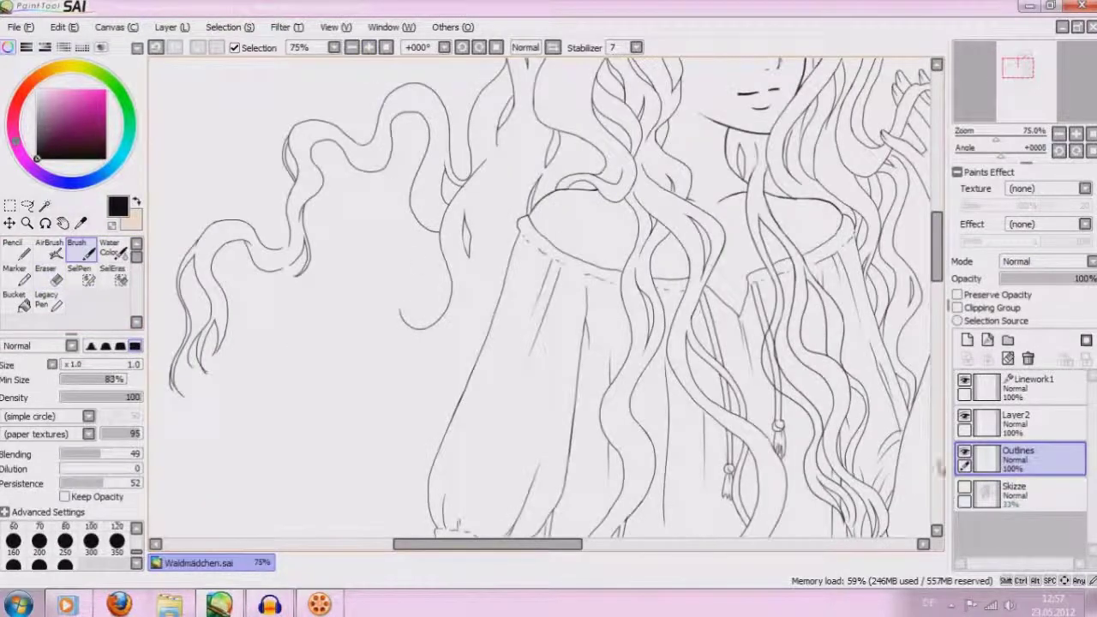
{"action": "left_click", "coordinate": [966, 454]}
{"action": "left_click", "coordinate": [965, 454]}
{"action": "left_click", "coordinate": [965, 488]}
{"action": "left_click", "coordinate": [966, 488]}
{"action": "left_click", "coordinate": [966, 489]}
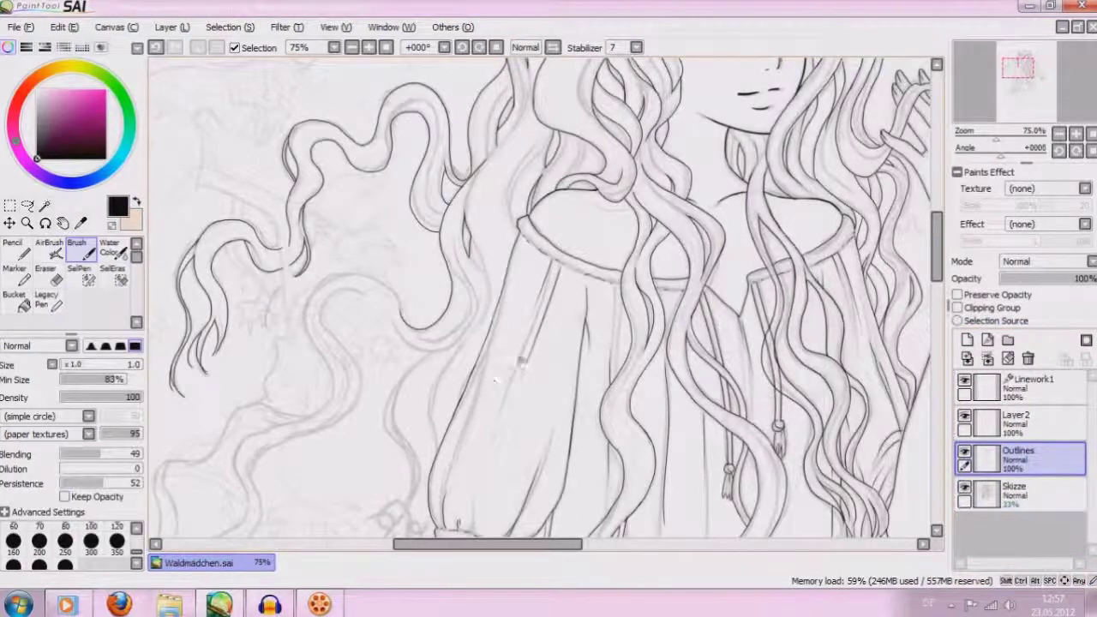
Check the sketch under the Outlines, then select Layer2 at 100% for new inking
{"action": "left_click", "coordinate": [966, 455]}
{"action": "left_click", "coordinate": [965, 454]}
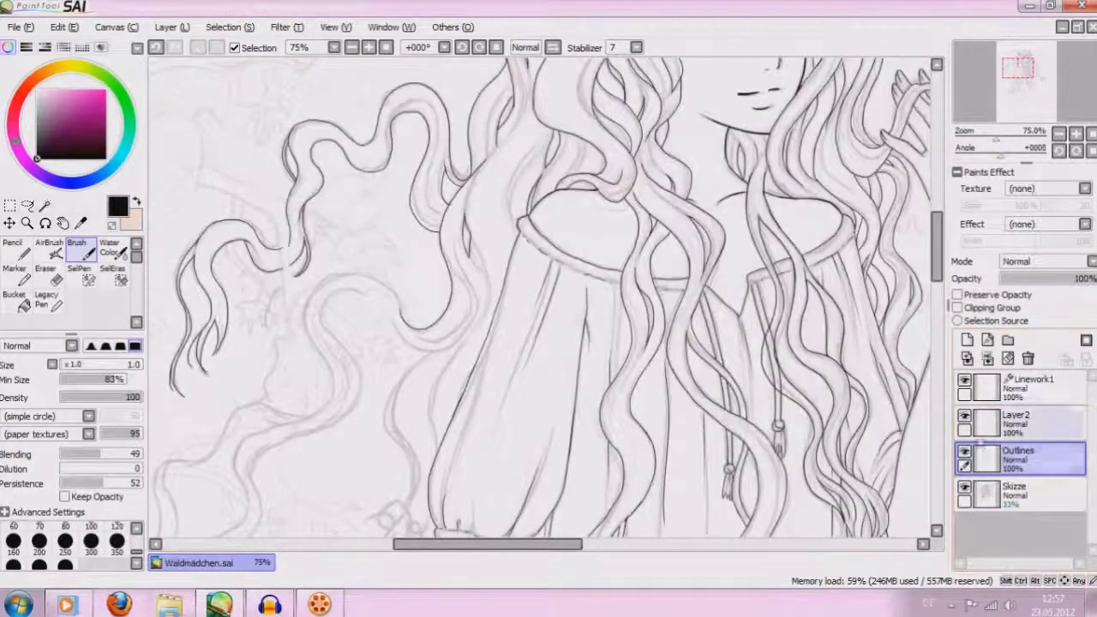
{"action": "left_click", "coordinate": [982, 422]}
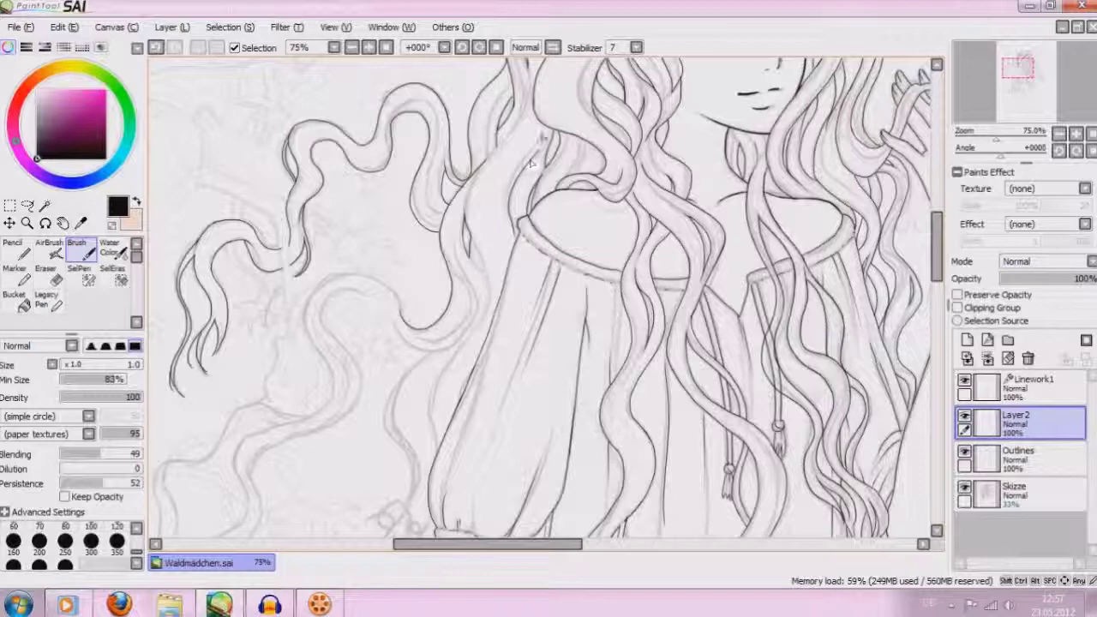
{"action": "scroll", "coordinate": [378, 56], "scroll_direction": "up", "scroll_amount": 1}
{"action": "left_click_drag", "start_coordinate": [937, 244], "coordinate": [937, 235]}
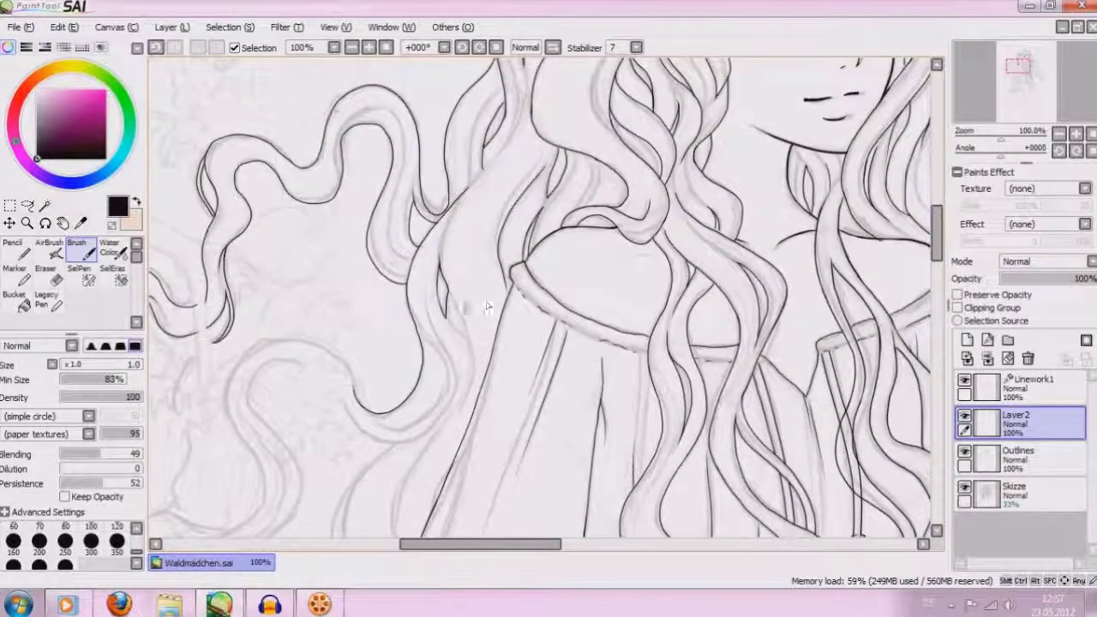
Ink the left edge of the hair strand beside the sleeve, redrawing after undos
{"action": "left_click_drag", "start_coordinate": [448, 283], "coordinate": [463, 420]}
{"action": "scroll", "coordinate": [905, 283], "scroll_direction": "down", "scroll_amount": 3}
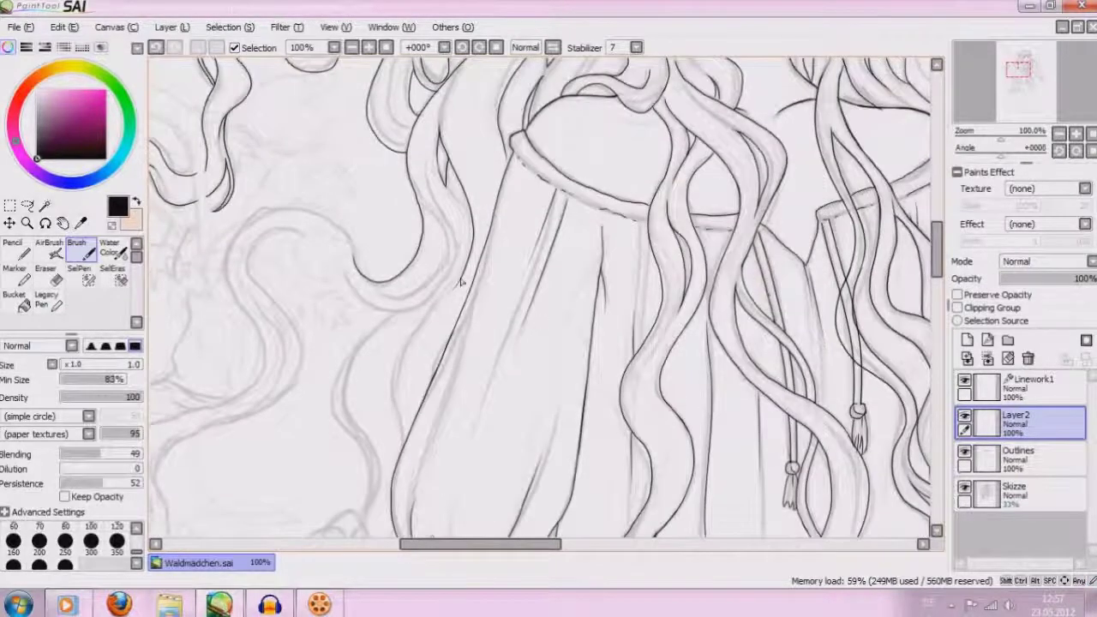
{"action": "left_click_drag", "start_coordinate": [457, 289], "coordinate": [394, 438]}
{"action": "key", "text": "ctrl+z"}
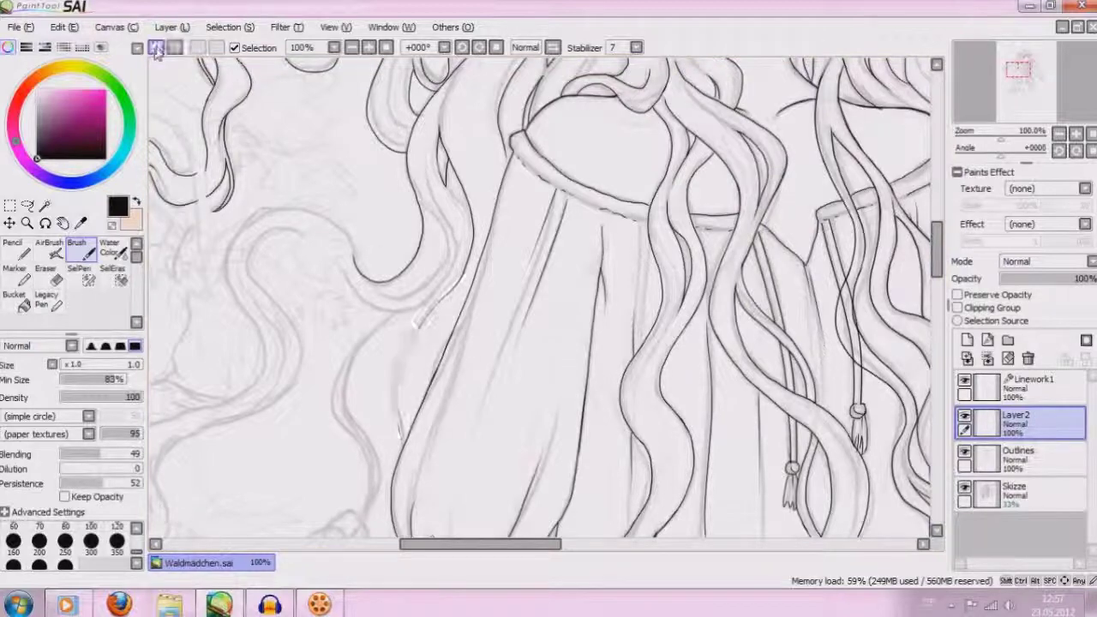
{"action": "mouse_move", "coordinate": [461, 276]}
{"action": "left_mouse_down"}
{"action": "mouse_move", "coordinate": [420, 343]}
{"action": "mouse_move", "coordinate": [395, 445]}
{"action": "left_mouse_up"}
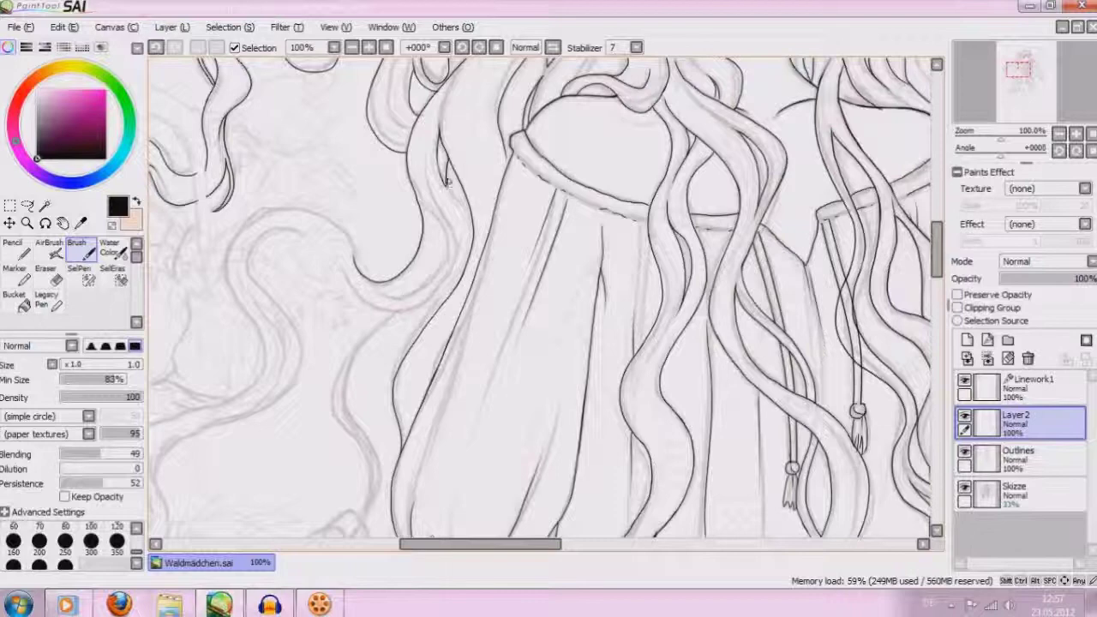
{"action": "key", "text": "ctrl+z"}
Re-ink the upper hair-strand segment, then zoom to 150% for detail
{"action": "left_click_drag", "start_coordinate": [442, 182], "coordinate": [473, 226]}
{"action": "left_click", "coordinate": [156, 47]}
{"action": "left_click_drag", "start_coordinate": [467, 214], "coordinate": [472, 238]}
{"action": "left_click", "coordinate": [369, 47]}
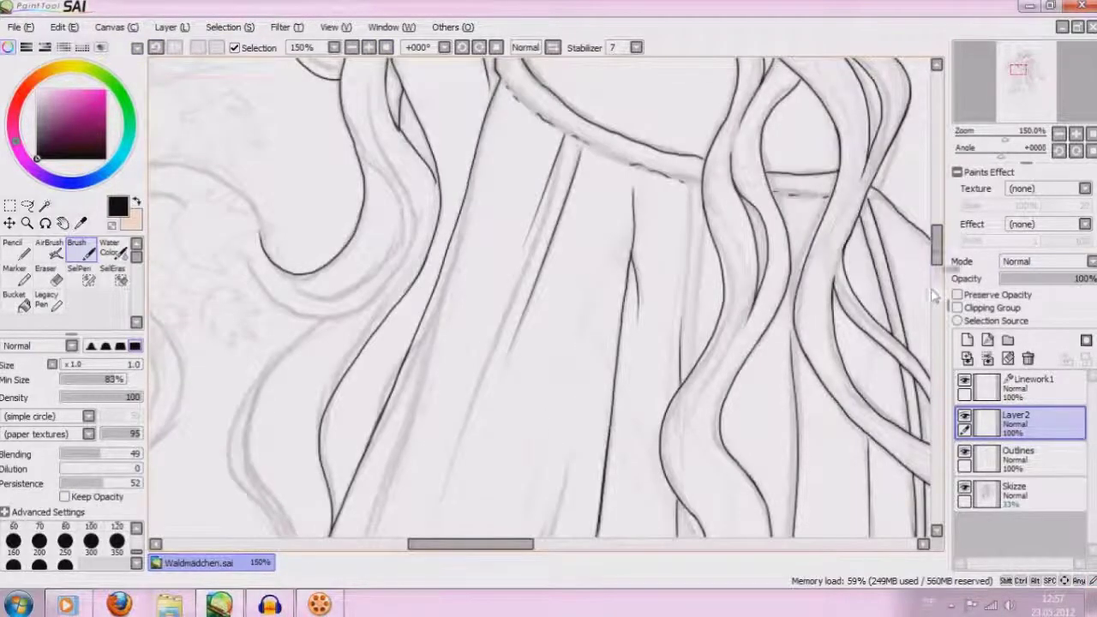
{"action": "left_click_drag", "start_coordinate": [940, 267], "coordinate": [940, 259]}
{"action": "left_click", "coordinate": [47, 274]}
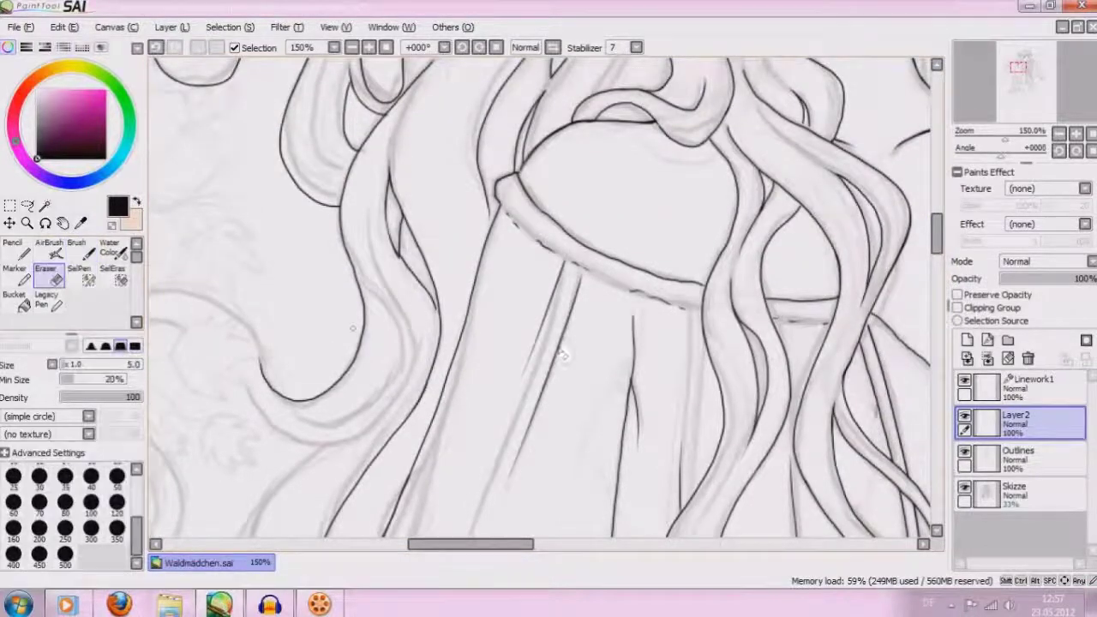
Erase a small grey smudge beside the hair line on Outlines, then return to Layer2's brush
{"action": "left_click", "coordinate": [1019, 454]}
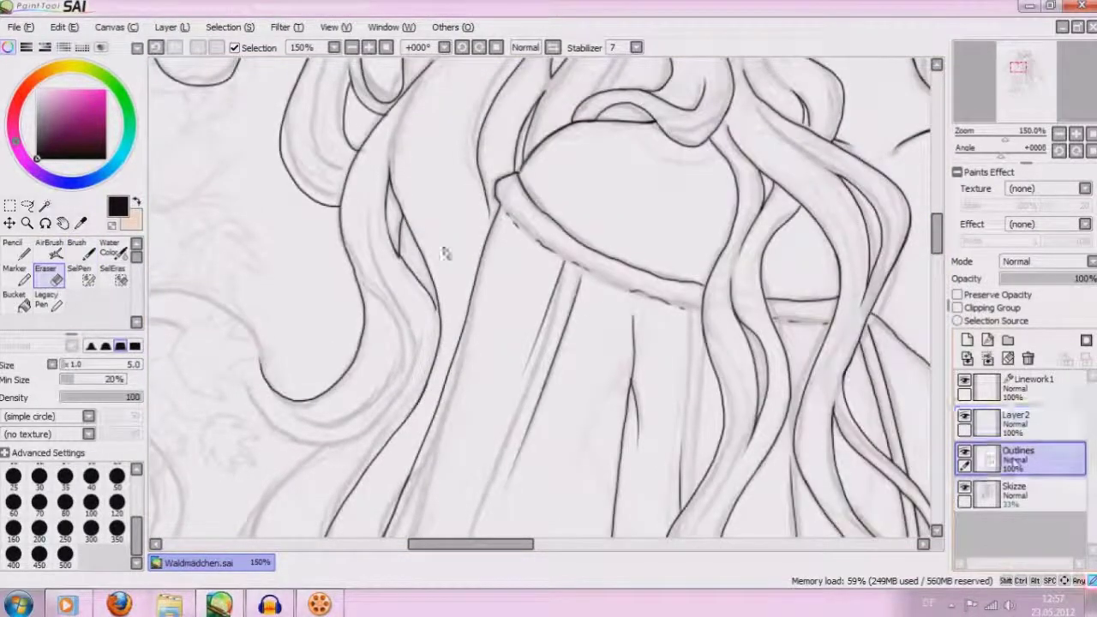
{"action": "mouse_move", "coordinate": [388, 252]}
{"action": "left_mouse_down"}
{"action": "mouse_move", "coordinate": [403, 268]}
{"action": "mouse_move", "coordinate": [407, 257]}
{"action": "left_mouse_up"}
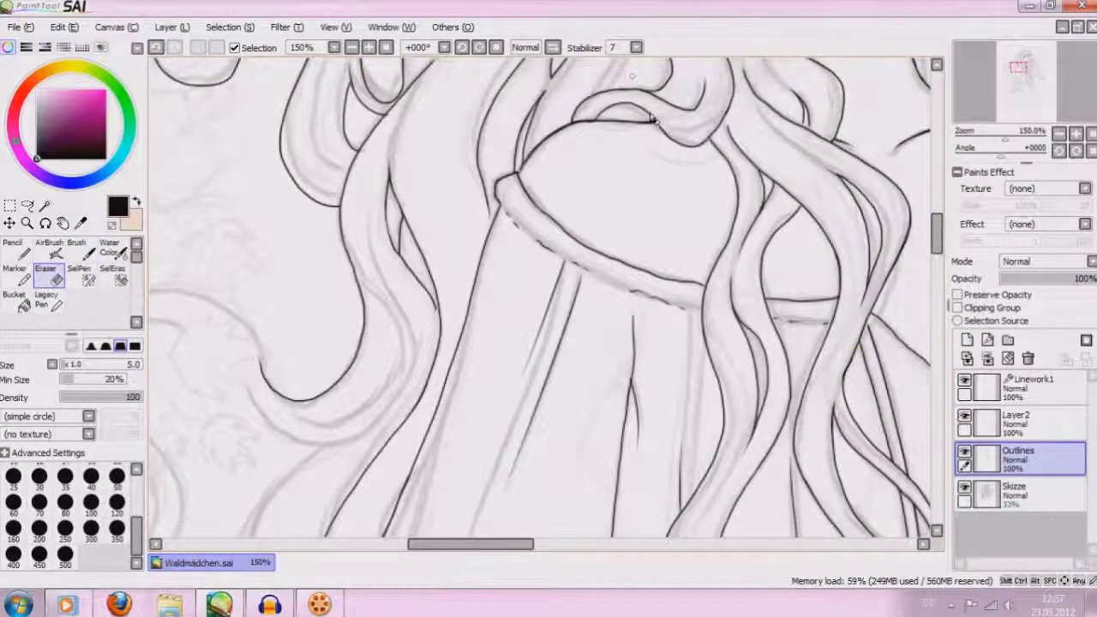
{"action": "left_click", "coordinate": [1012, 429]}
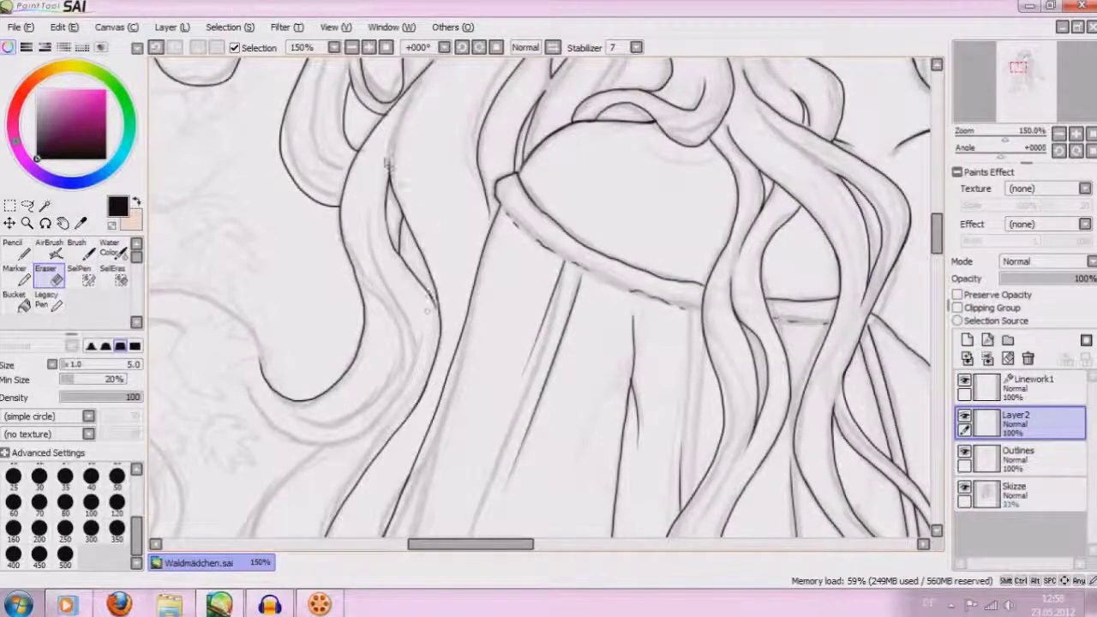
{"action": "left_click", "coordinate": [77, 249]}
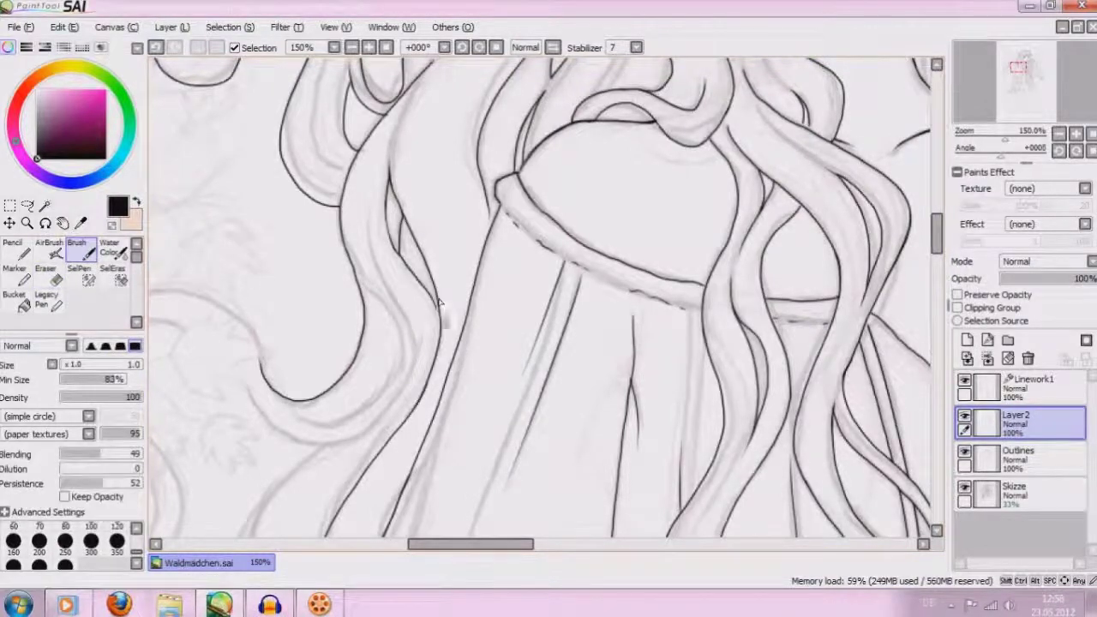
Compare lineart and sketch at 75% by toggling the Outlines and Skizze layers
{"action": "left_click", "coordinate": [351, 47]}
{"action": "left_click", "coordinate": [351, 47]}
{"action": "left_click_drag", "start_coordinate": [939, 244], "coordinate": [939, 262]}
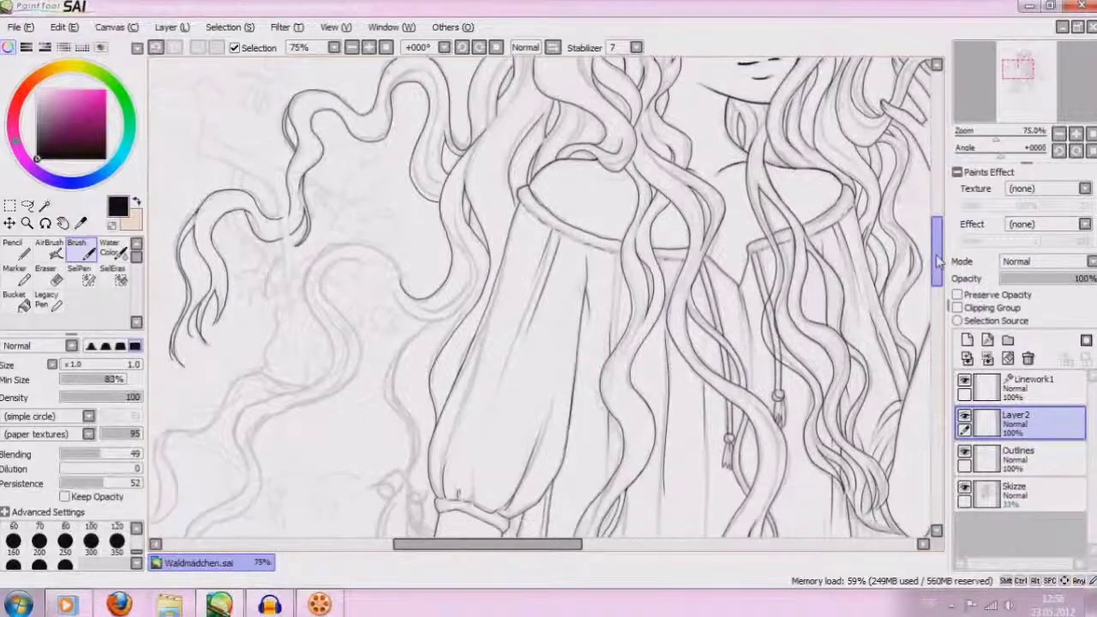
{"action": "left_click", "coordinate": [965, 452]}
{"action": "left_click", "coordinate": [965, 452]}
{"action": "left_click", "coordinate": [964, 489]}
{"action": "left_click", "coordinate": [964, 488]}
Zoom to 100% on the hair, then zoom out to 33.33% to see the whole figure
{"action": "left_click", "coordinate": [369, 48]}
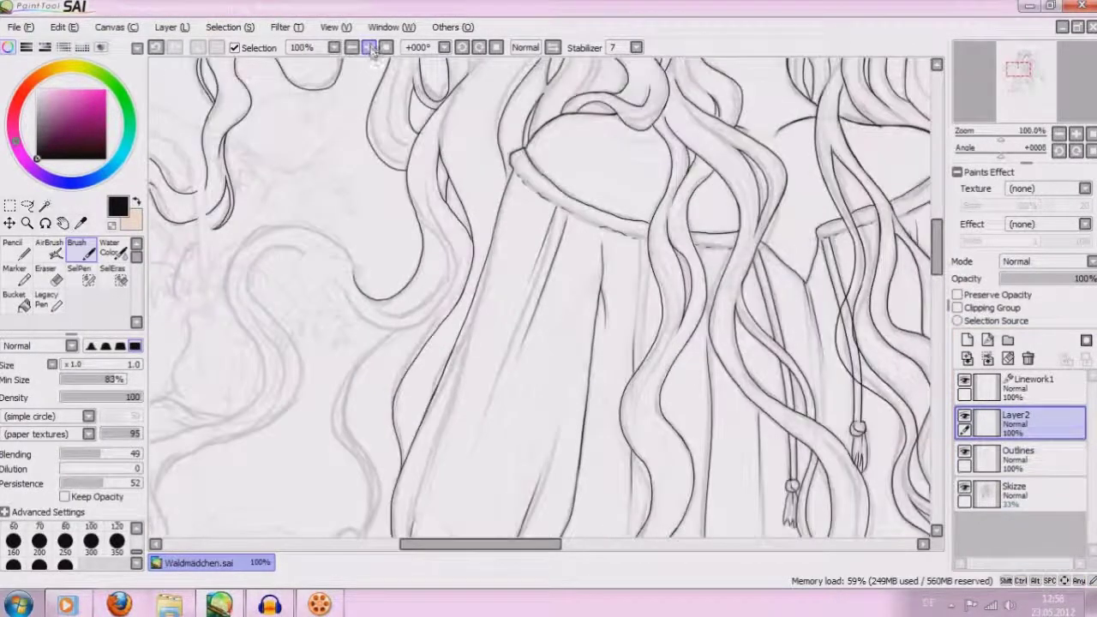
{"action": "left_click_drag", "start_coordinate": [446, 545], "coordinate": [418, 544]}
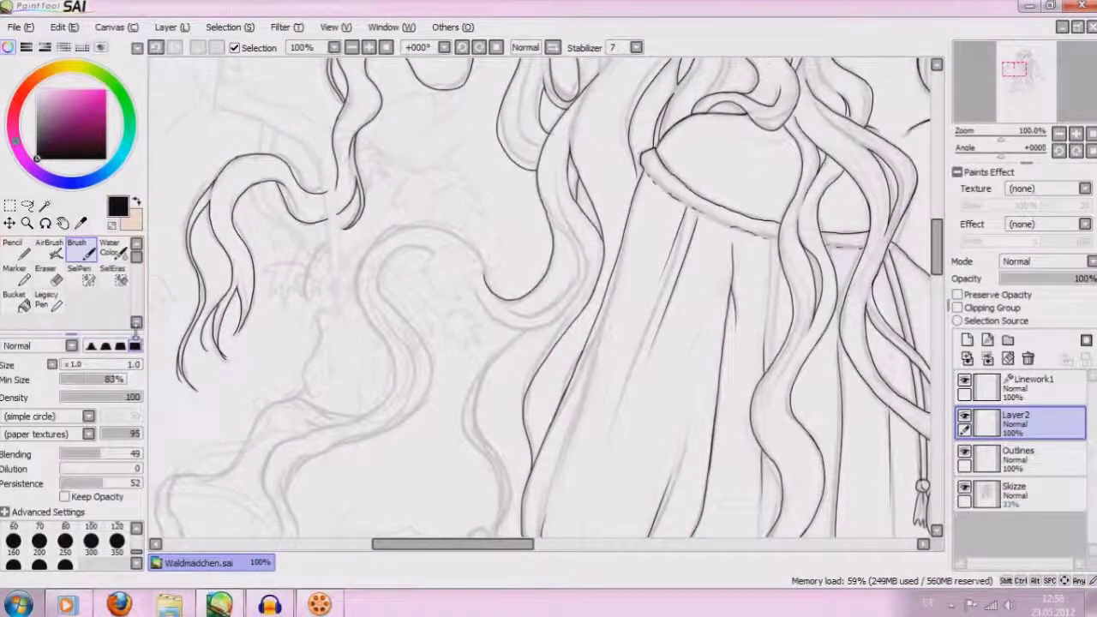
{"action": "left_click", "coordinate": [351, 48]}
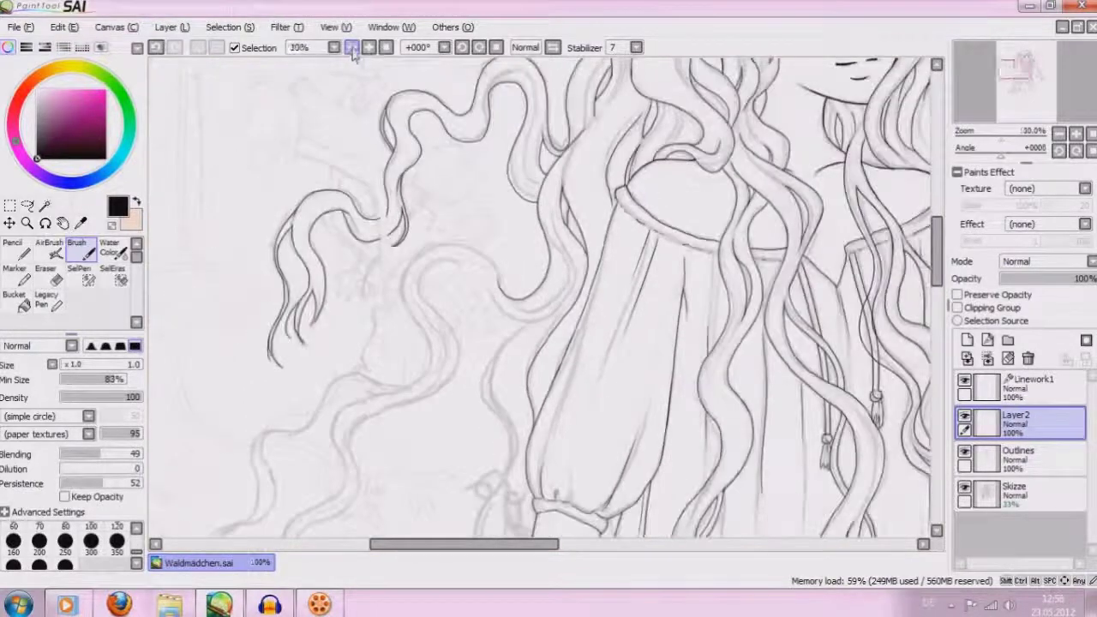
{"action": "left_click", "coordinate": [352, 48]}
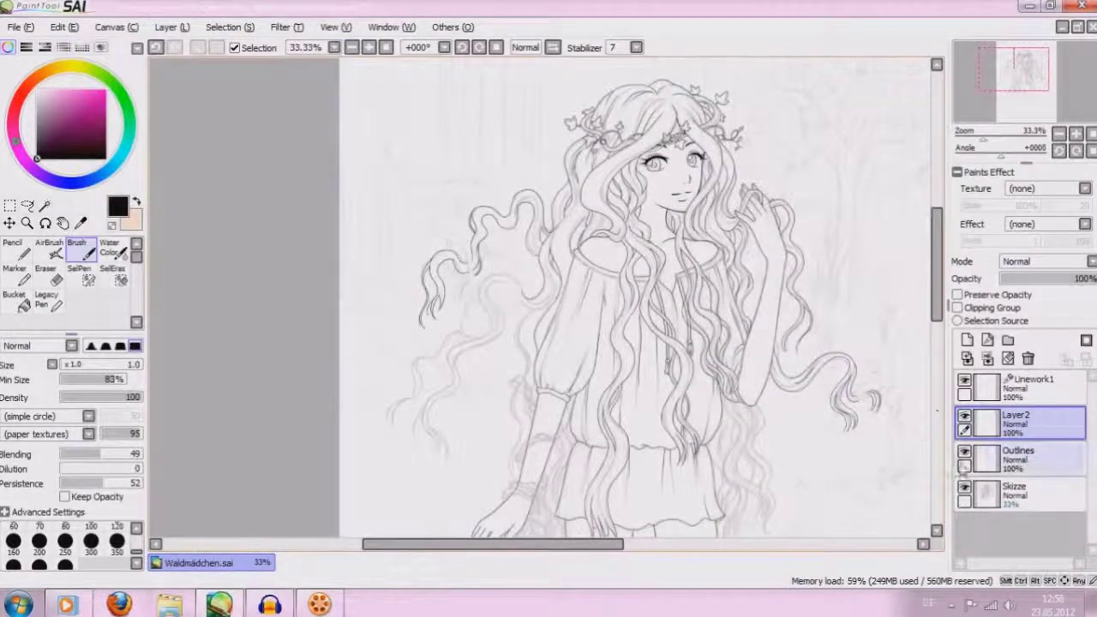
Hide Skizze and fit the page to check the lineart alone, then zoom to 75% on the dress
{"action": "left_click", "coordinate": [964, 487]}
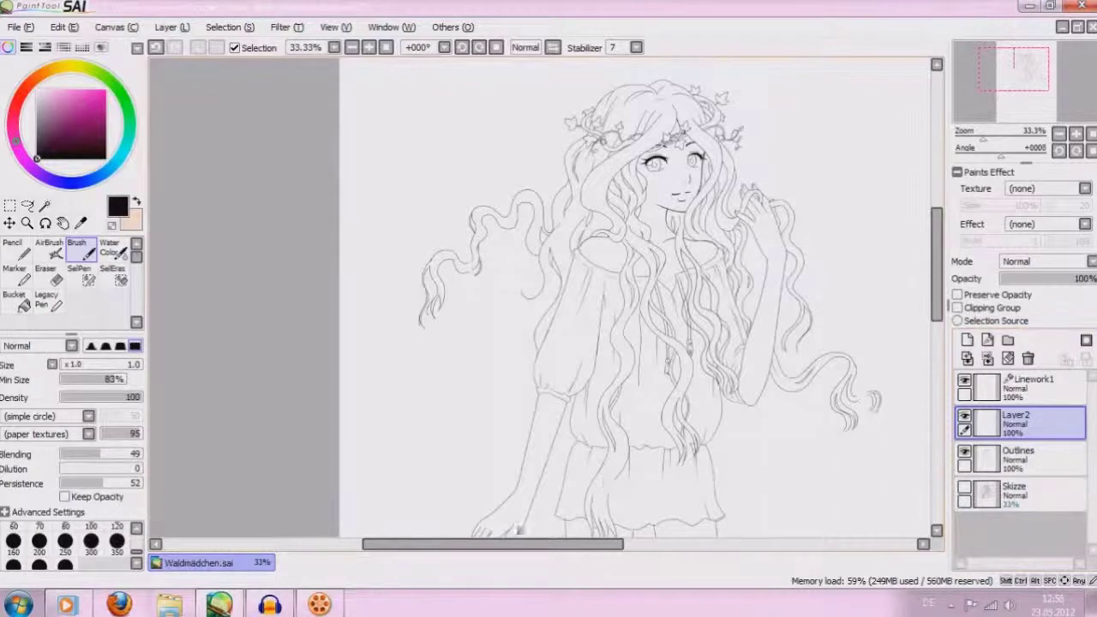
{"action": "left_click_drag", "start_coordinate": [519, 542], "coordinate": [562, 541]}
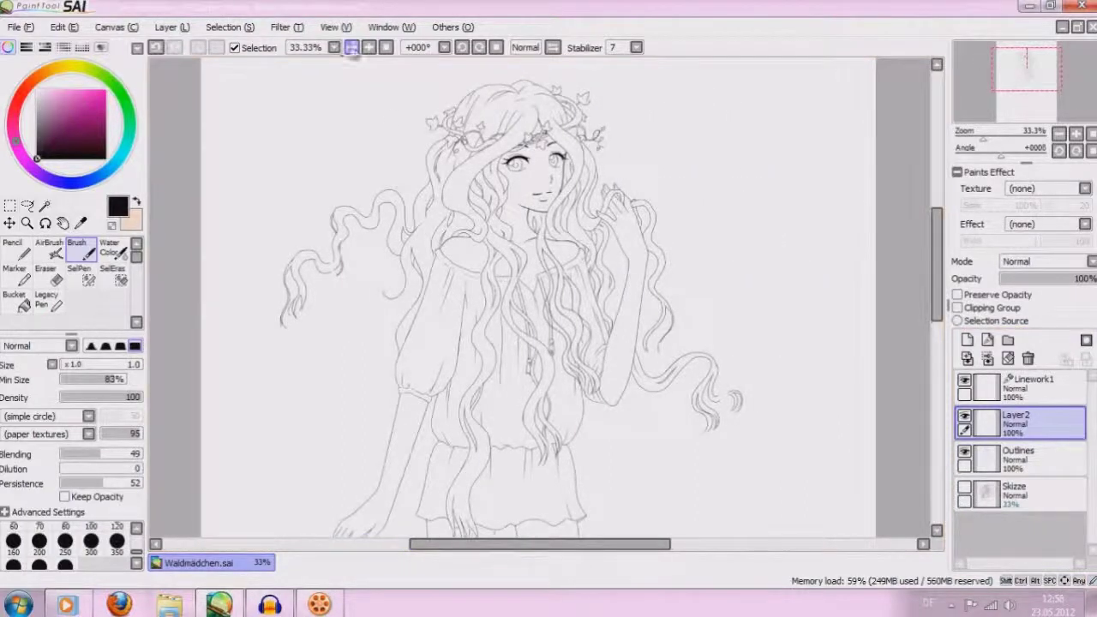
{"action": "left_click", "coordinate": [352, 47]}
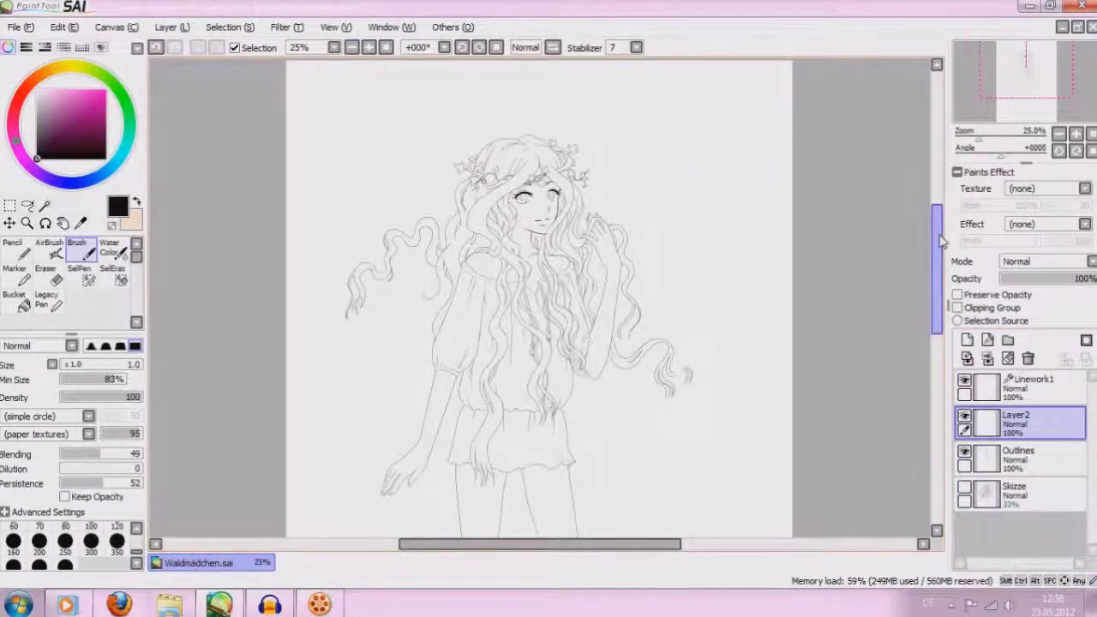
{"action": "left_click_drag", "start_coordinate": [937, 236], "coordinate": [928, 253]}
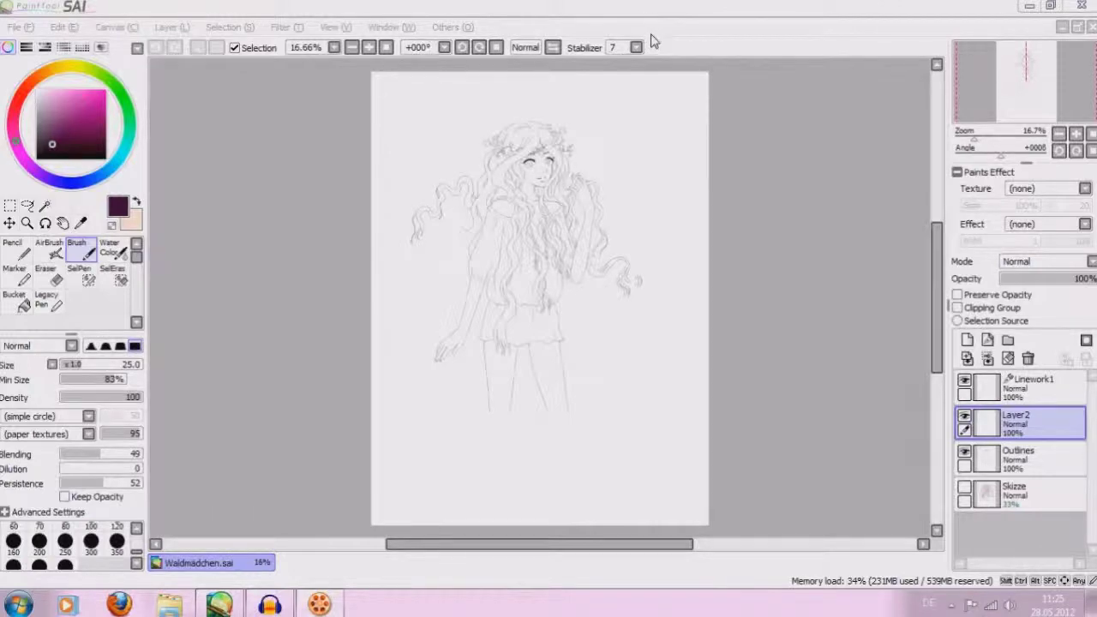
{"action": "left_click", "coordinate": [369, 47]}
{"action": "left_click", "coordinate": [368, 47]}
{"action": "left_click", "coordinate": [369, 47]}
{"action": "left_click", "coordinate": [368, 48]}
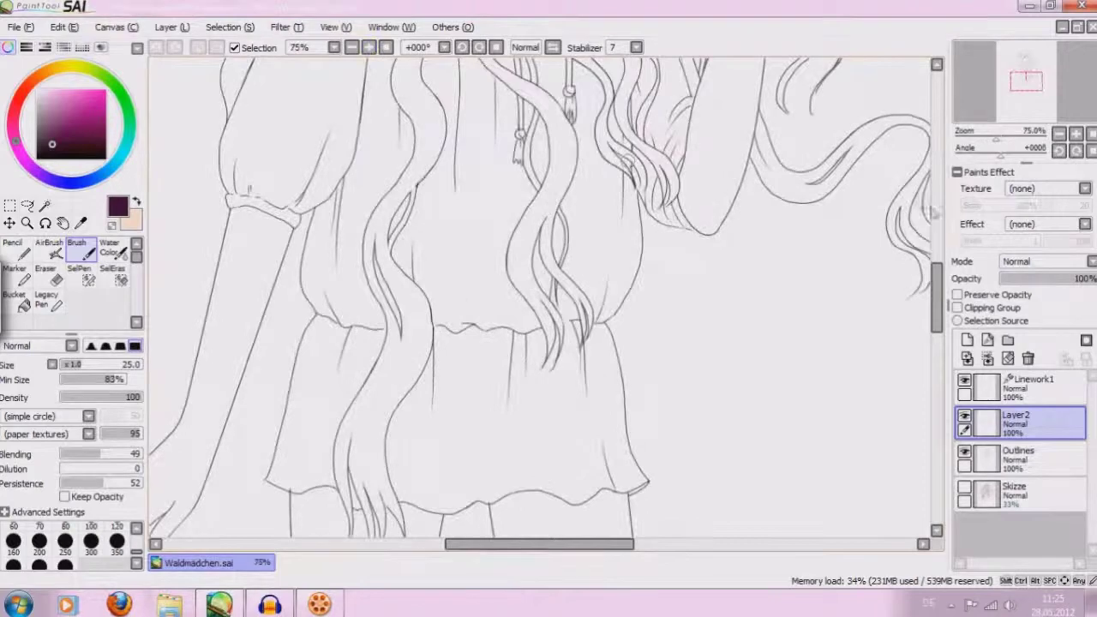
Show Outlines and Skizze again and set a thin near-black inking brush
{"action": "mouse_move", "coordinate": [937, 283]}
{"action": "left_mouse_down"}
{"action": "mouse_move", "coordinate": [946, 199]}
{"action": "mouse_move", "coordinate": [943, 225]}
{"action": "left_mouse_up"}
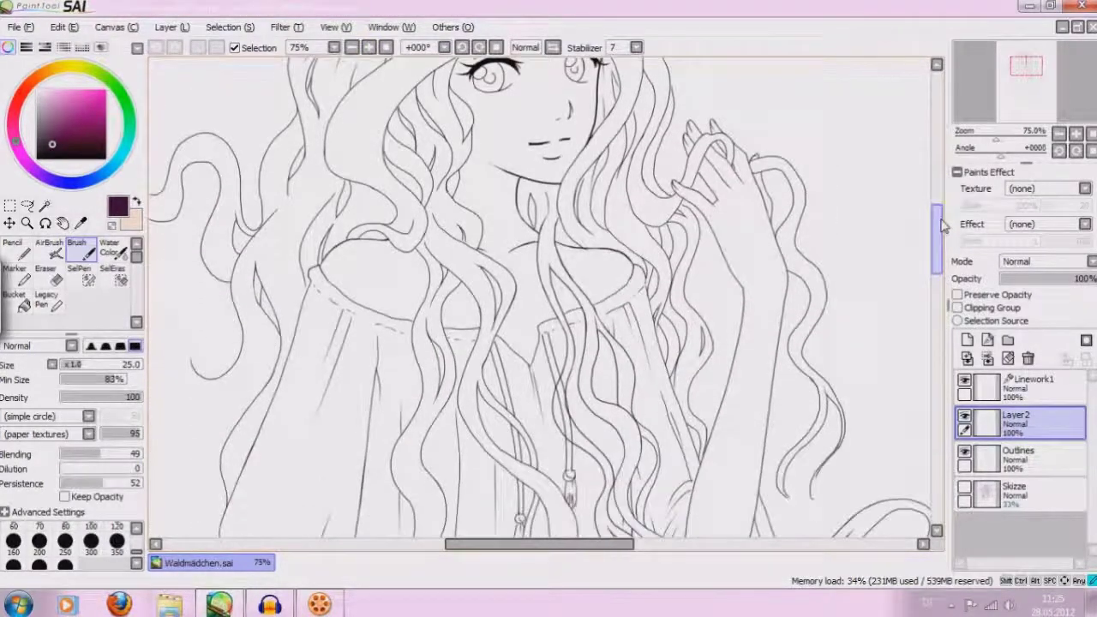
{"action": "left_click", "coordinate": [965, 453]}
{"action": "left_click", "coordinate": [964, 487]}
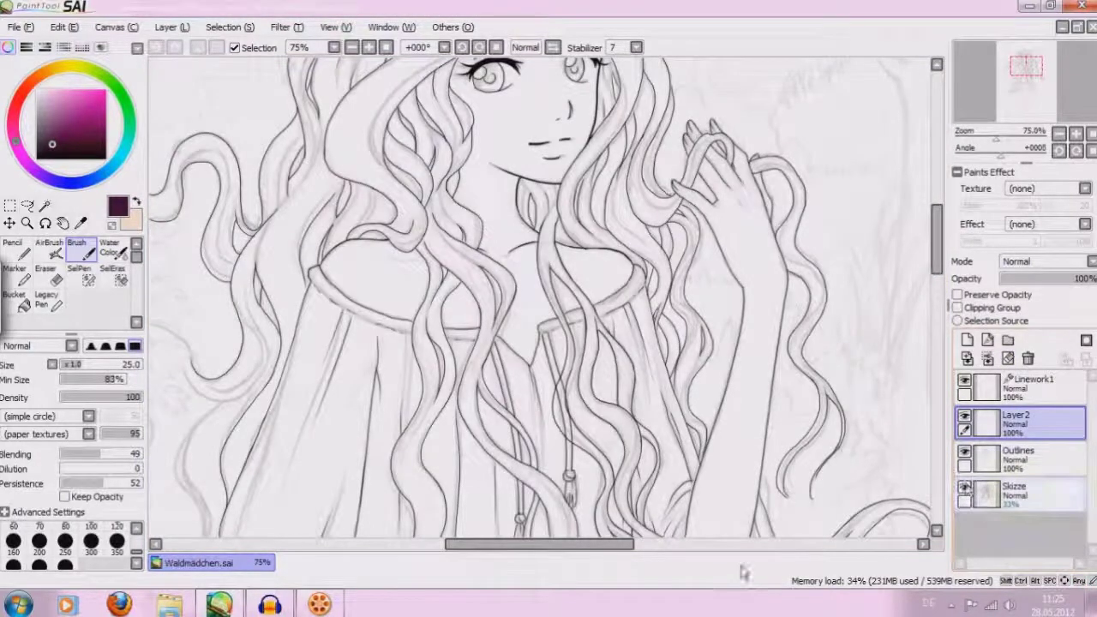
{"action": "left_click_drag", "start_coordinate": [553, 543], "coordinate": [460, 544]}
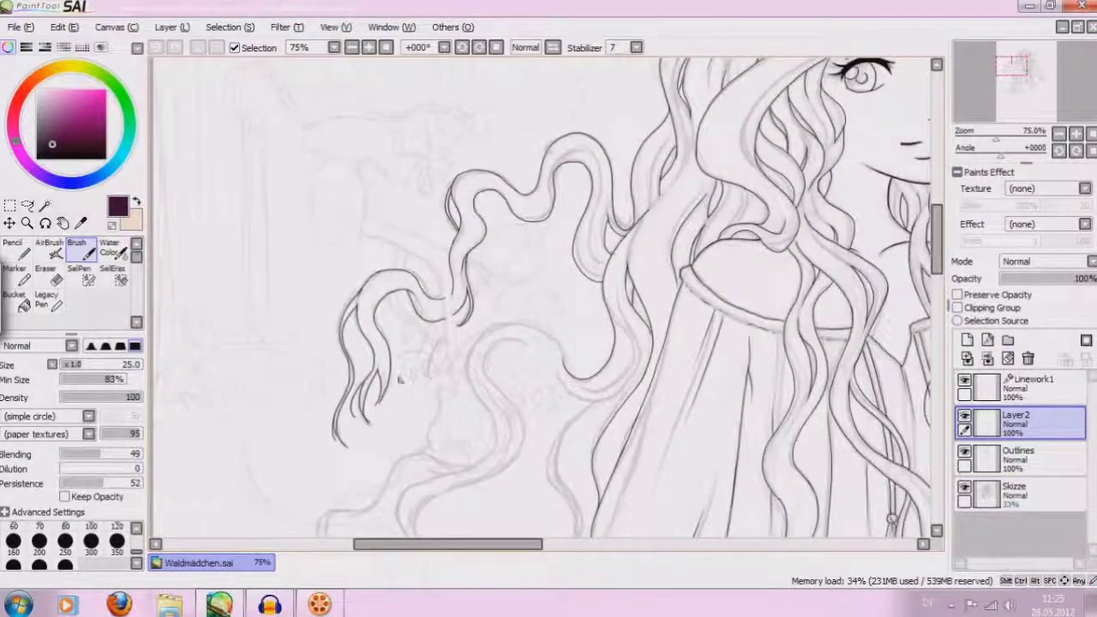
{"action": "left_click", "coordinate": [36, 158]}
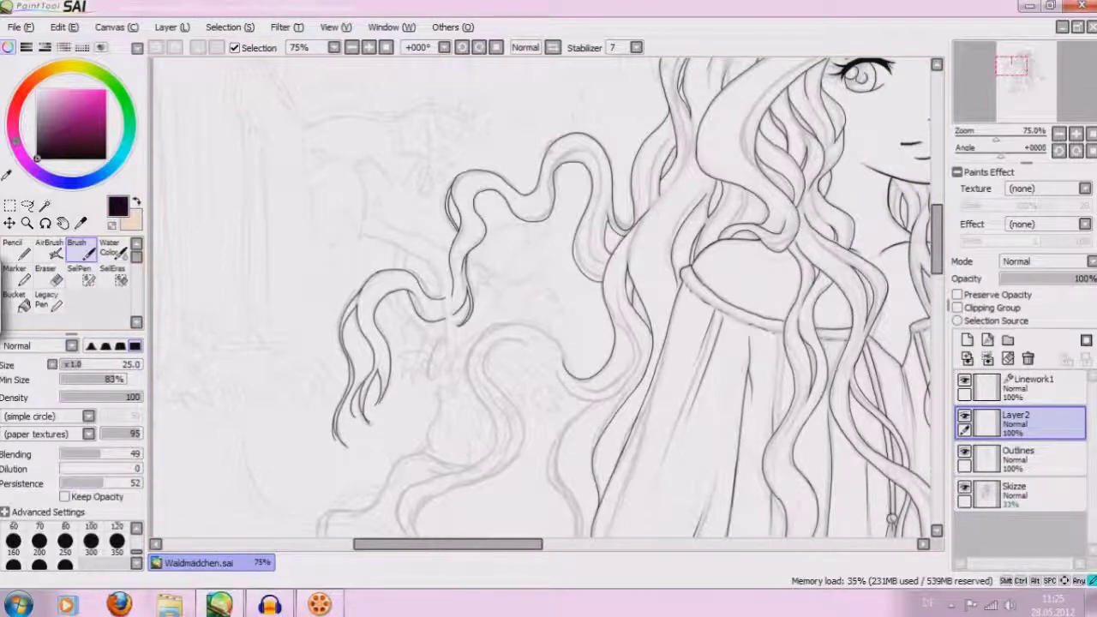
{"action": "left_click", "coordinate": [66, 366]}
{"action": "scroll", "coordinate": [539, 183], "scroll_direction": "up", "scroll_amount": 2}
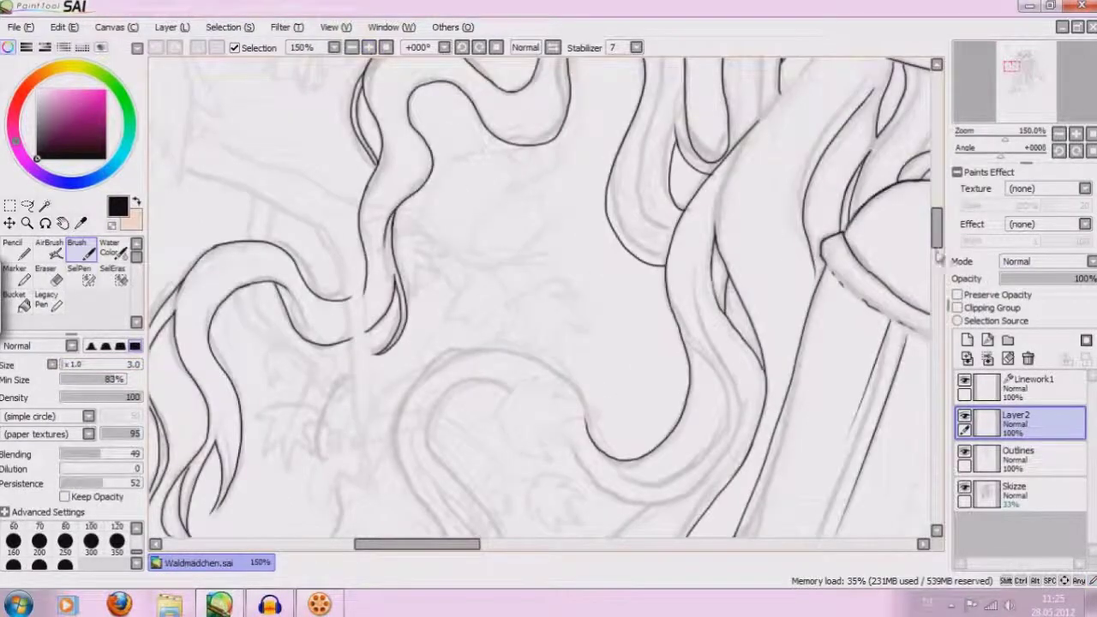
{"action": "left_click_drag", "start_coordinate": [938, 249], "coordinate": [938, 262]}
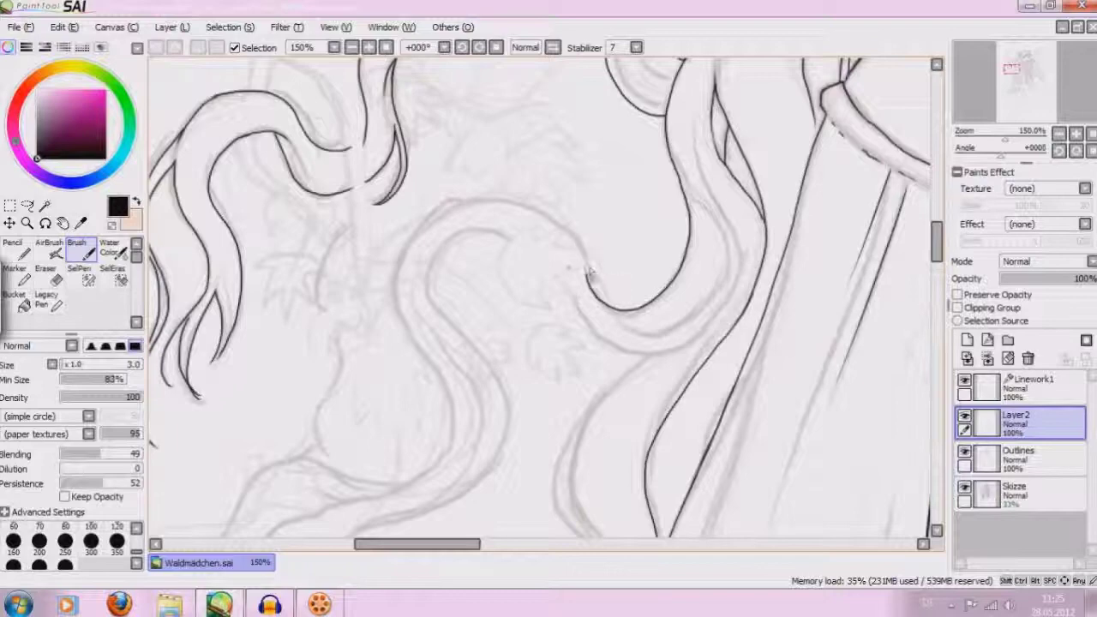
Try inking the hair curve over the sketch, undoing attempts and thinning the brush further
{"action": "left_click_drag", "start_coordinate": [588, 273], "coordinate": [530, 213]}
{"action": "left_click_drag", "start_coordinate": [391, 267], "coordinate": [393, 262]}
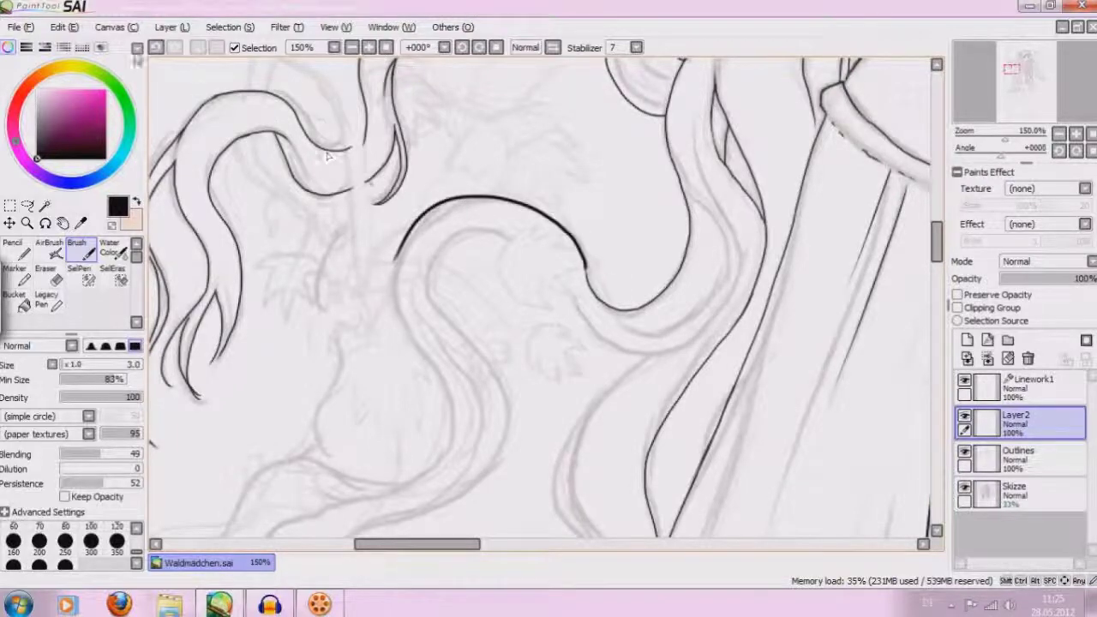
{"action": "left_click", "coordinate": [156, 48]}
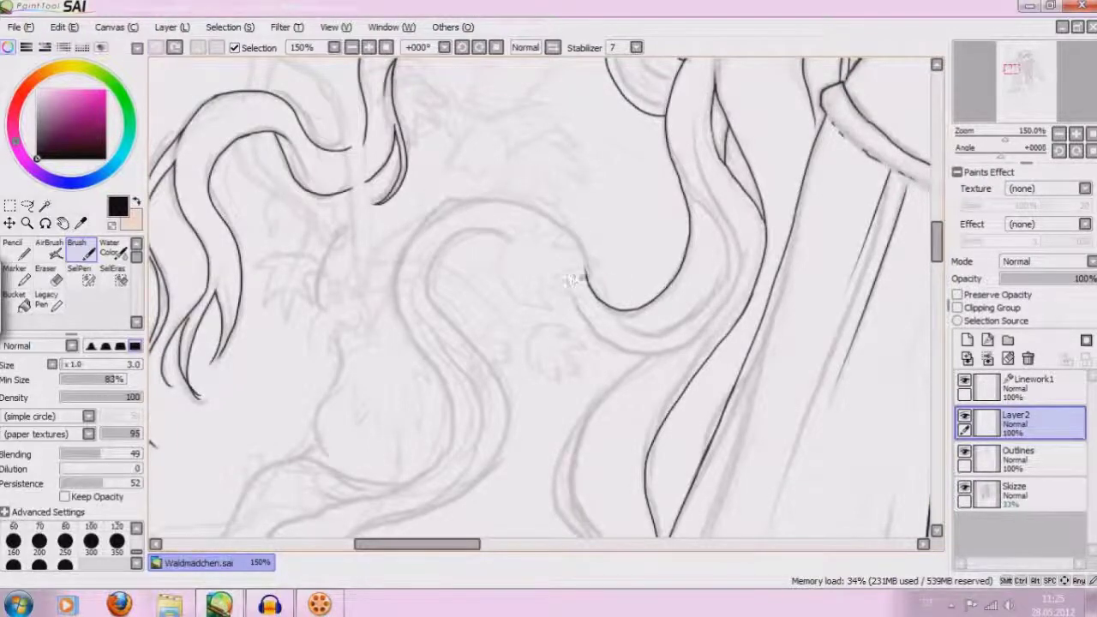
{"action": "left_click", "coordinate": [73, 364]}
{"action": "left_click_drag", "start_coordinate": [583, 257], "coordinate": [420, 262]}
{"action": "left_click", "coordinate": [156, 48]}
Retry short and arched hair strokes at 100%, undoing both
{"action": "left_click", "coordinate": [352, 49]}
{"action": "left_click", "coordinate": [352, 48]}
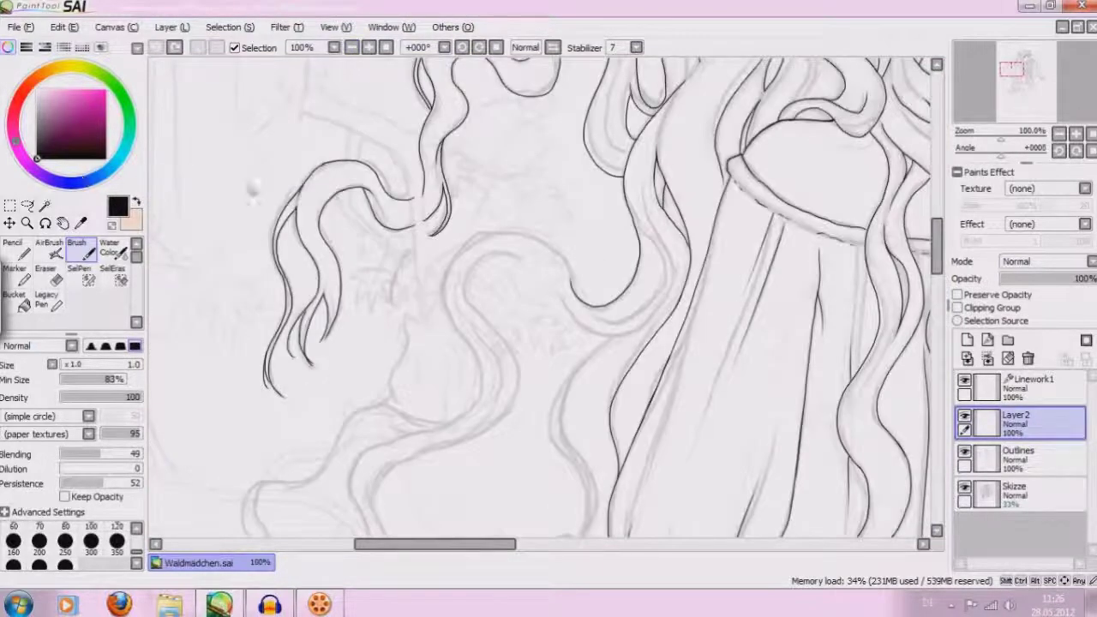
{"action": "left_click_drag", "start_coordinate": [455, 269], "coordinate": [564, 257]}
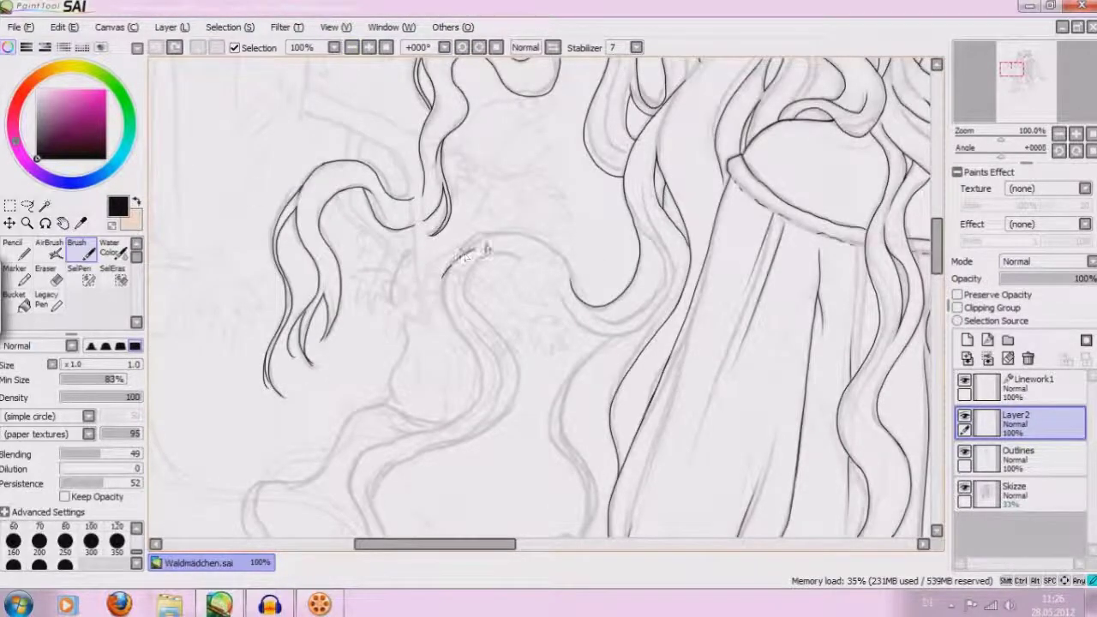
{"action": "left_click", "coordinate": [155, 47]}
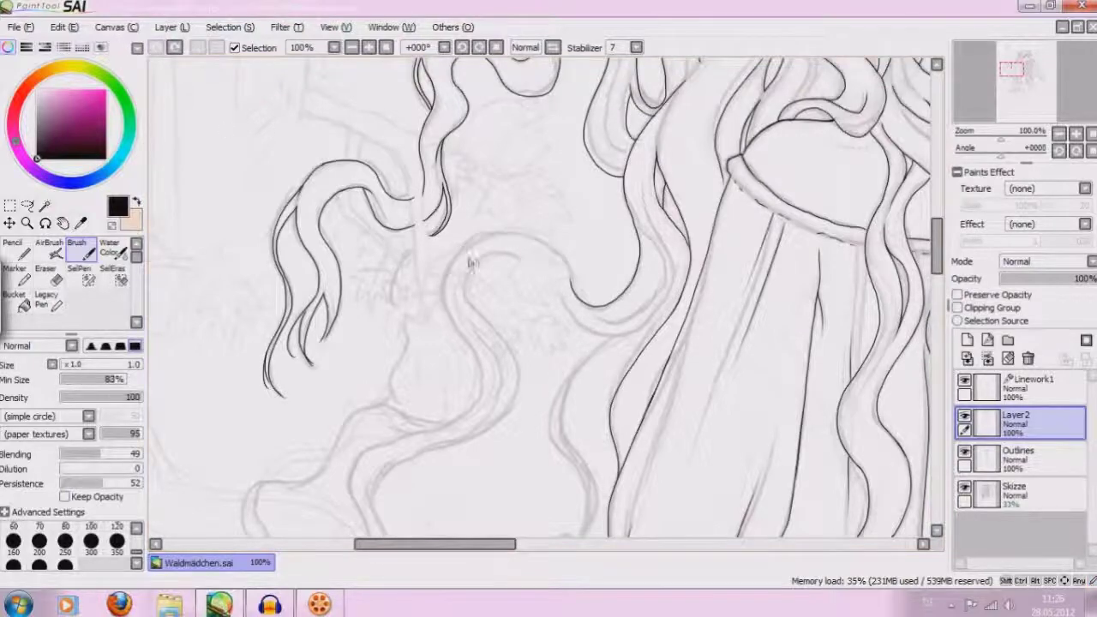
{"action": "left_click_drag", "start_coordinate": [446, 276], "coordinate": [570, 273]}
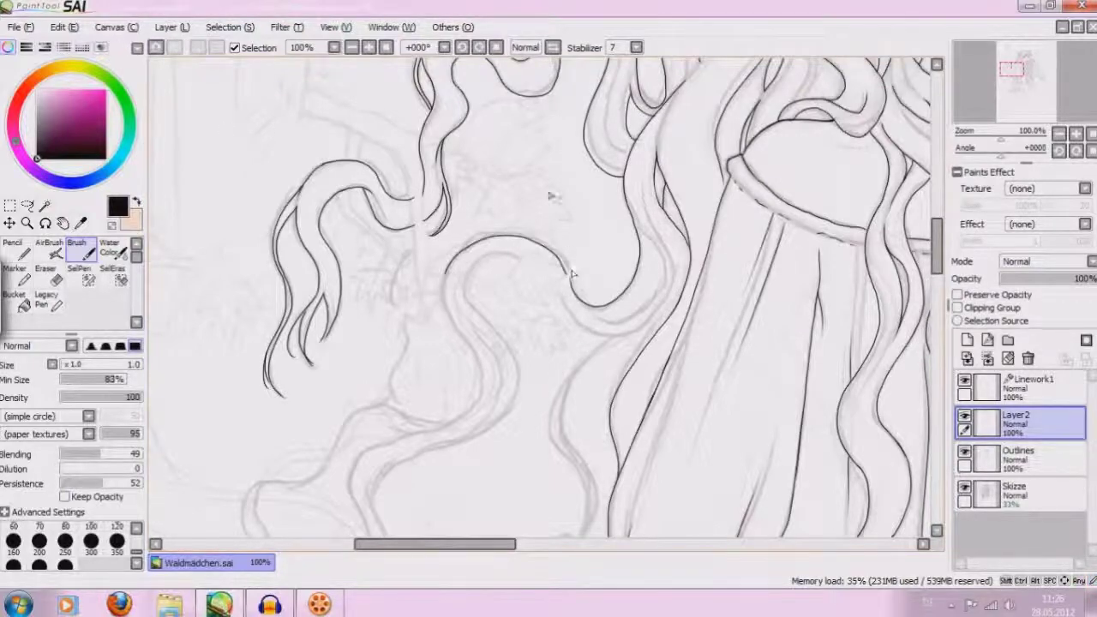
{"action": "left_click", "coordinate": [351, 48]}
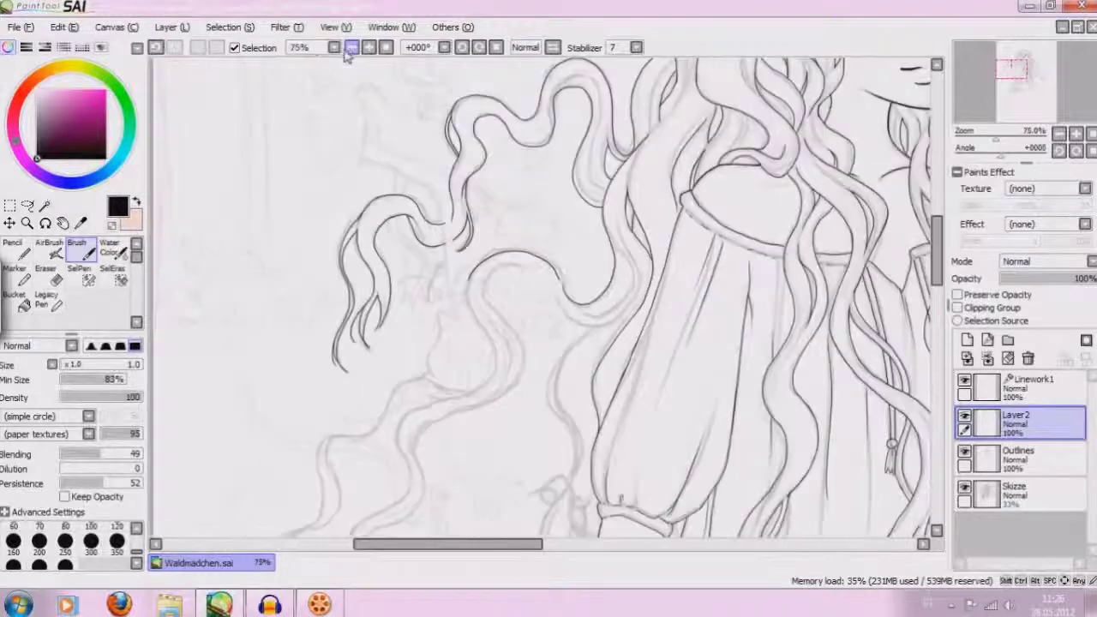
{"action": "left_click", "coordinate": [155, 47]}
Rotate the canvas, ink the hair curve down from the line end, and erase its unwanted part
{"action": "left_click", "coordinate": [461, 47]}
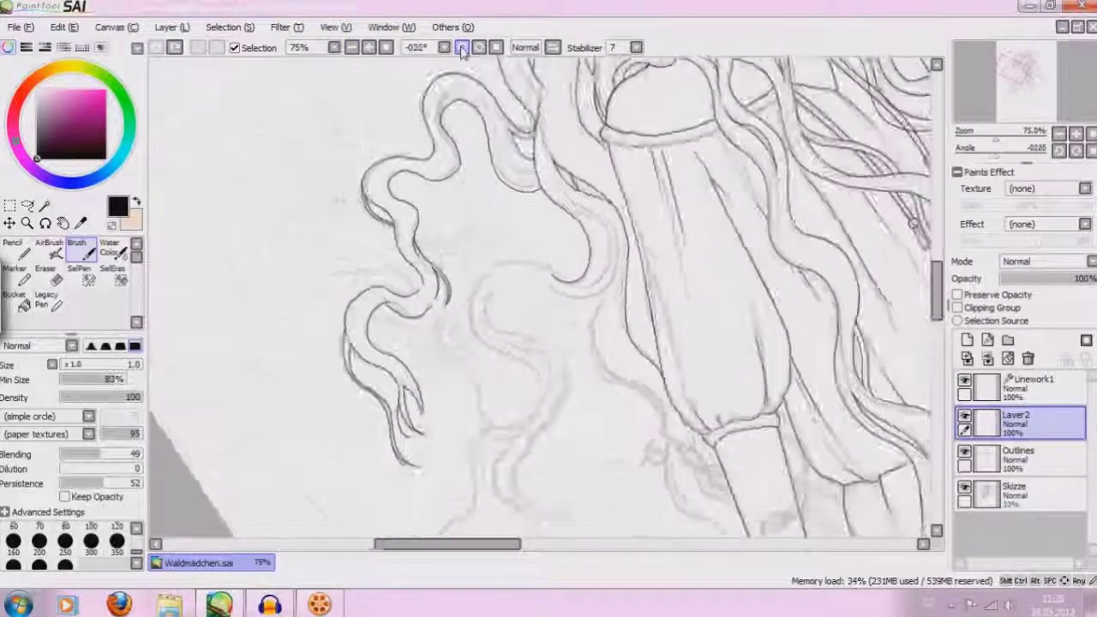
{"action": "left_click", "coordinate": [370, 47]}
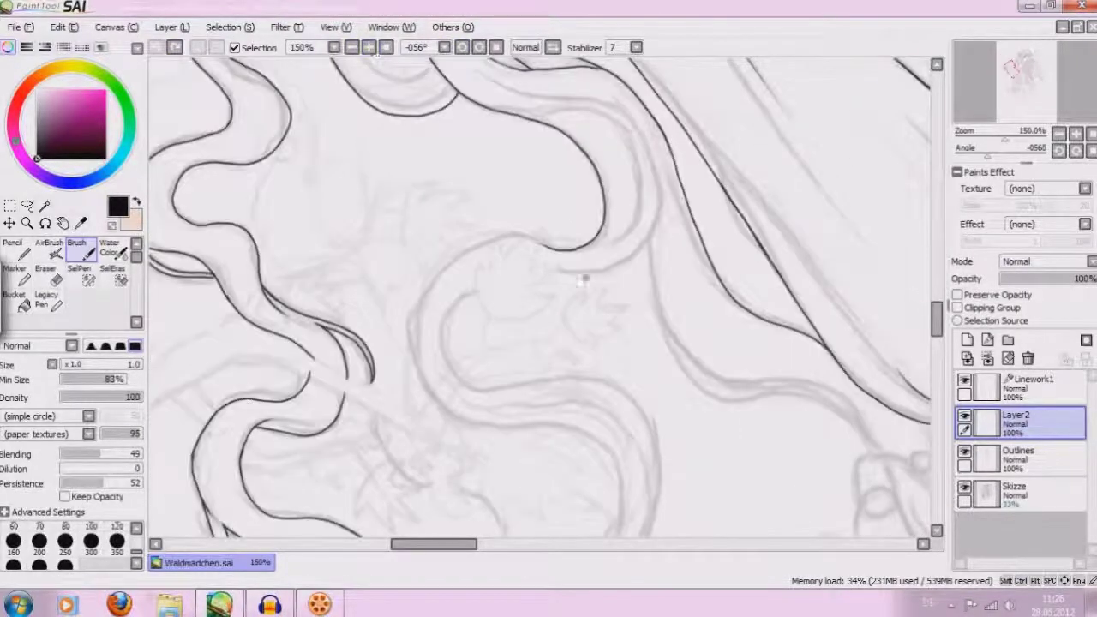
{"action": "mouse_move", "coordinate": [540, 249]}
{"action": "left_mouse_down"}
{"action": "mouse_move", "coordinate": [619, 488]}
{"action": "mouse_move", "coordinate": [614, 534]}
{"action": "left_mouse_up"}
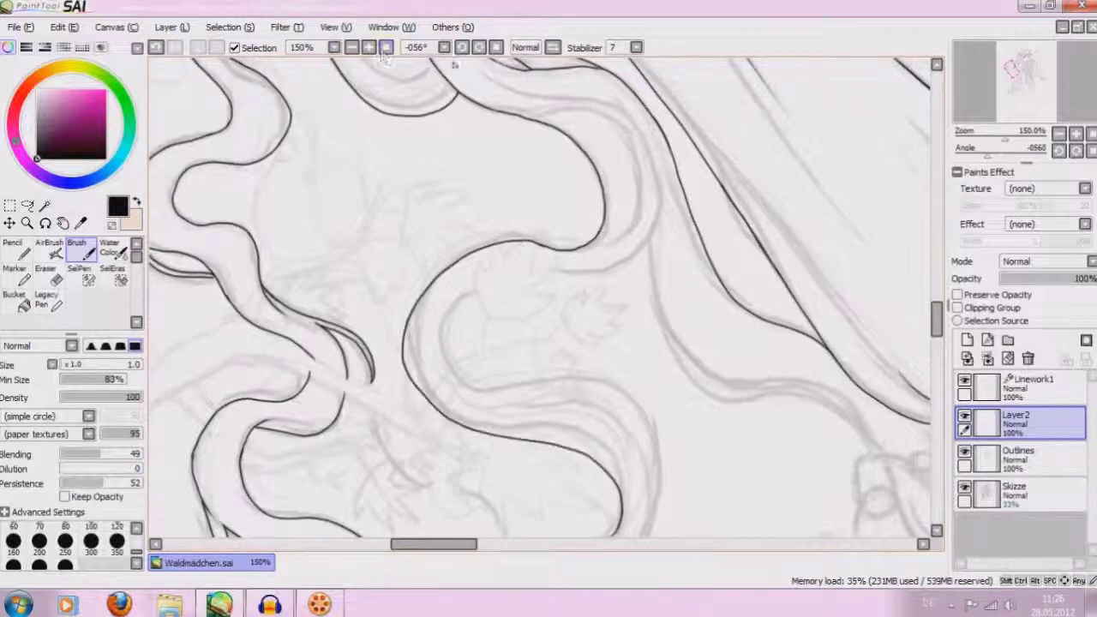
{"action": "left_click", "coordinate": [479, 47]}
{"action": "scroll", "coordinate": [540, 296], "scroll_direction": "down", "scroll_amount": 5}
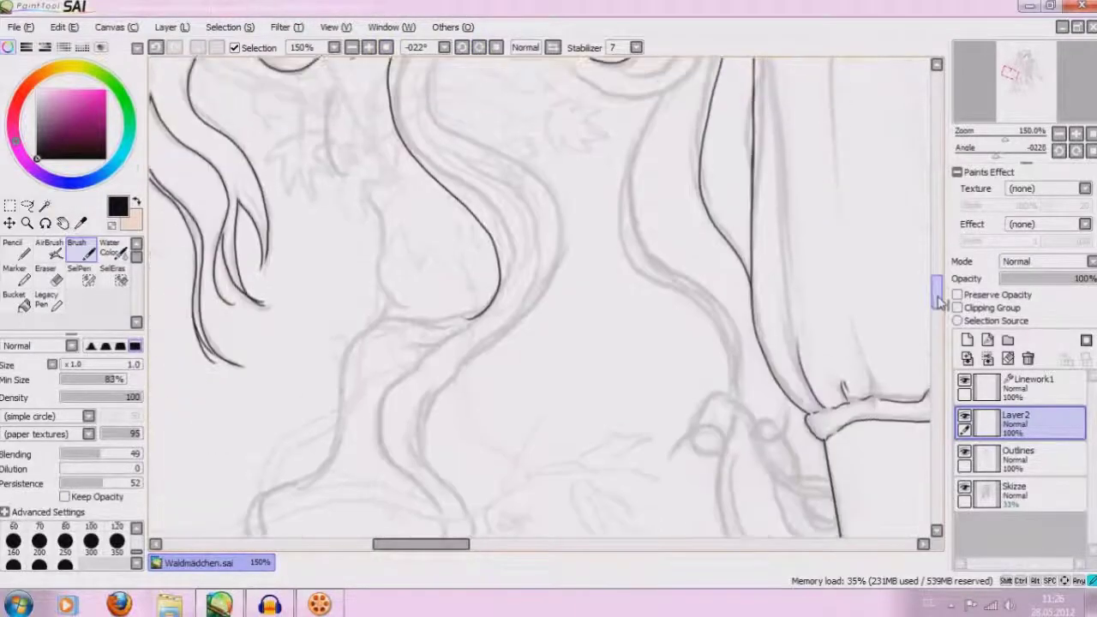
{"action": "left_click", "coordinate": [45, 272]}
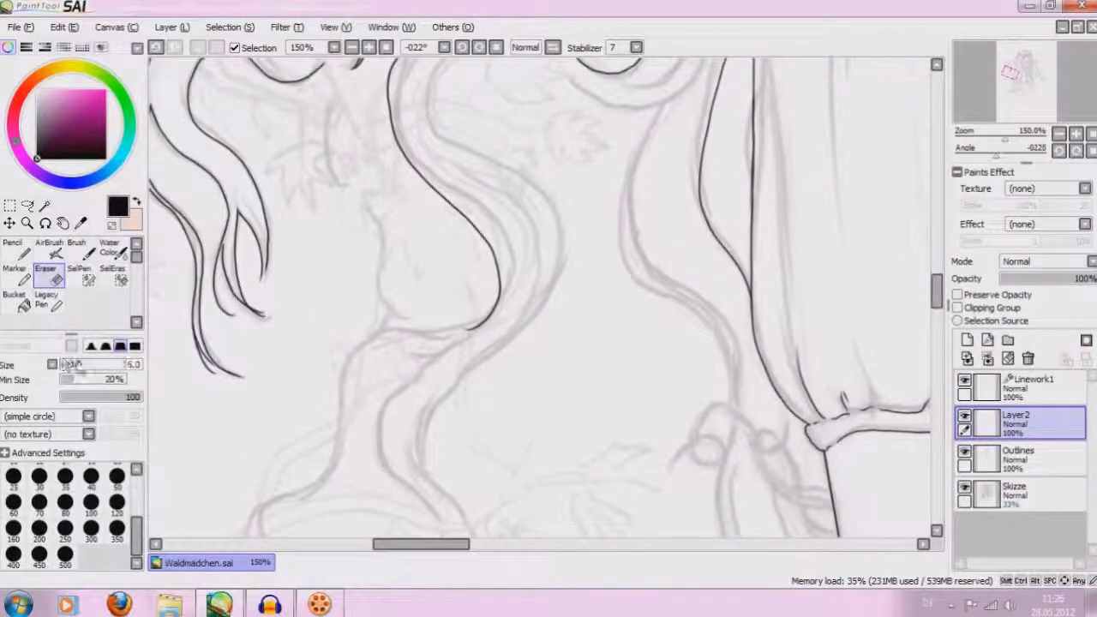
{"action": "mouse_move", "coordinate": [439, 343]}
{"action": "left_mouse_down"}
{"action": "mouse_move", "coordinate": [433, 197]}
{"action": "mouse_move", "coordinate": [411, 167]}
{"action": "left_mouse_up"}
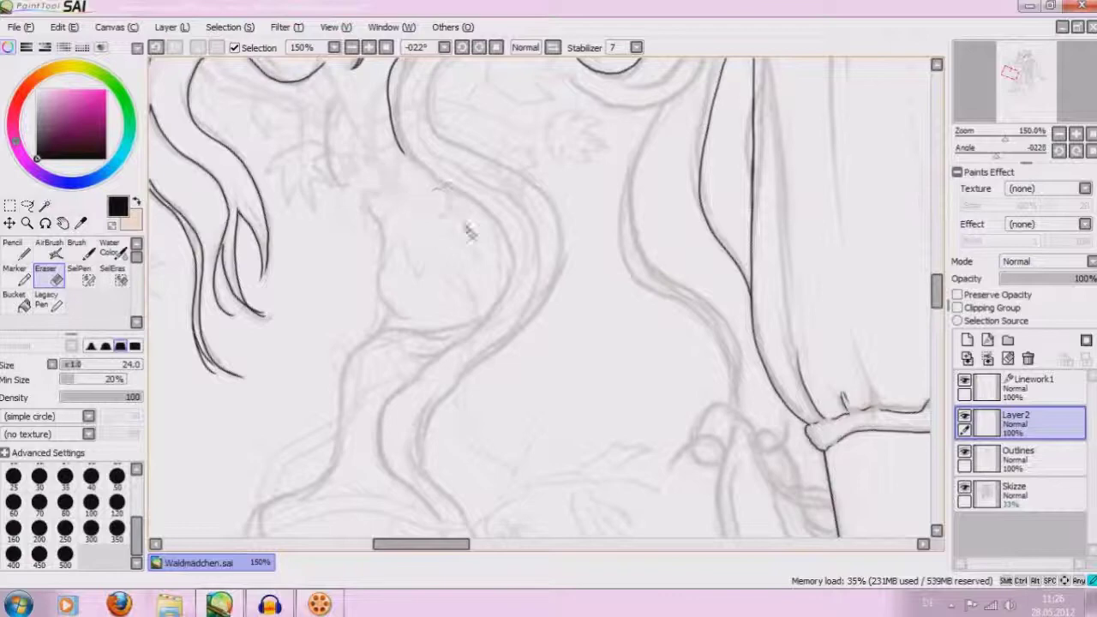
Ink a long wavy hair strand and extend it further down
{"action": "left_click", "coordinate": [78, 250]}
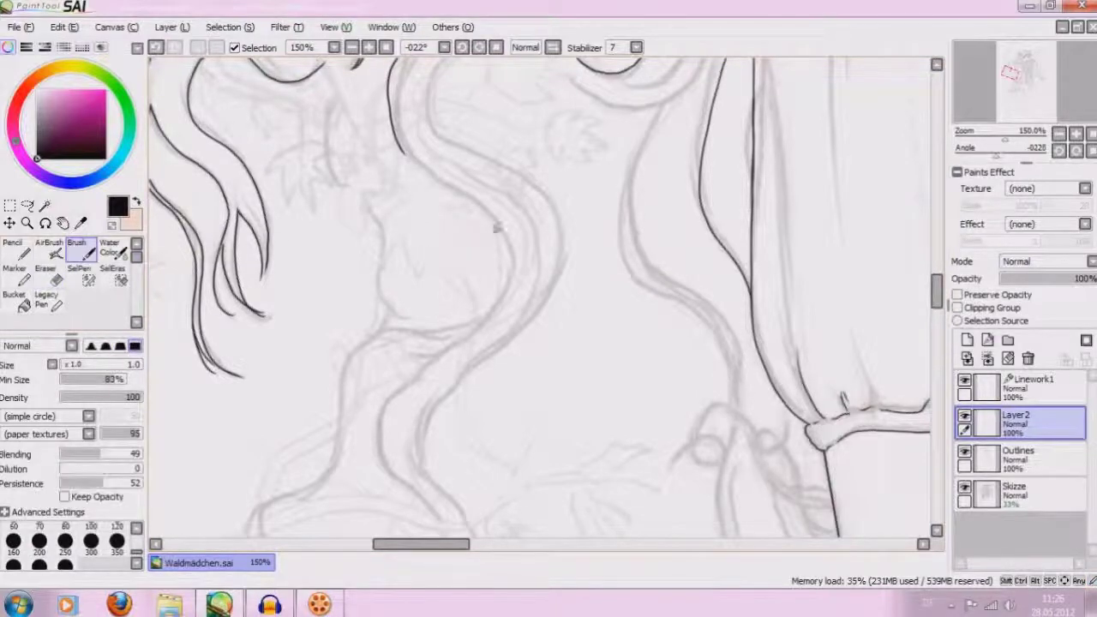
{"action": "mouse_move", "coordinate": [409, 163]}
{"action": "left_mouse_down"}
{"action": "mouse_move", "coordinate": [473, 208]}
{"action": "mouse_move", "coordinate": [503, 282]}
{"action": "mouse_move", "coordinate": [394, 396]}
{"action": "left_mouse_up"}
{"action": "left_click", "coordinate": [155, 48]}
{"action": "mouse_move", "coordinate": [409, 157]}
{"action": "left_mouse_down"}
{"action": "mouse_move", "coordinate": [476, 204]}
{"action": "mouse_move", "coordinate": [515, 268]}
{"action": "mouse_move", "coordinate": [398, 377]}
{"action": "left_mouse_up"}
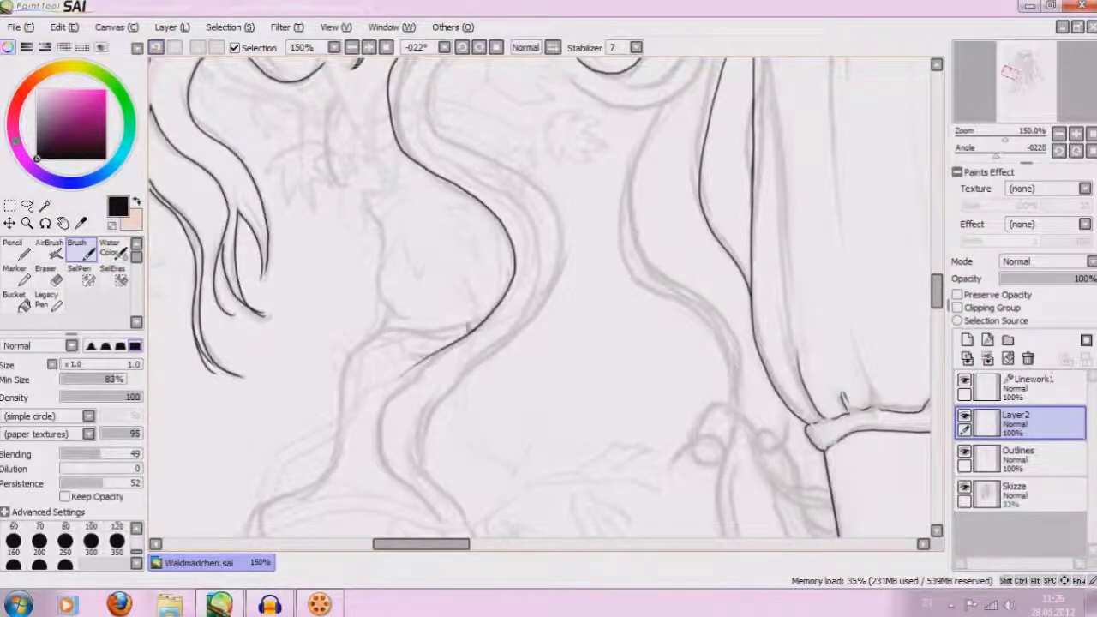
{"action": "mouse_move", "coordinate": [477, 329]}
{"action": "left_mouse_down"}
{"action": "mouse_move", "coordinate": [424, 363]}
{"action": "mouse_move", "coordinate": [378, 455]}
{"action": "mouse_move", "coordinate": [446, 519]}
{"action": "left_mouse_up"}
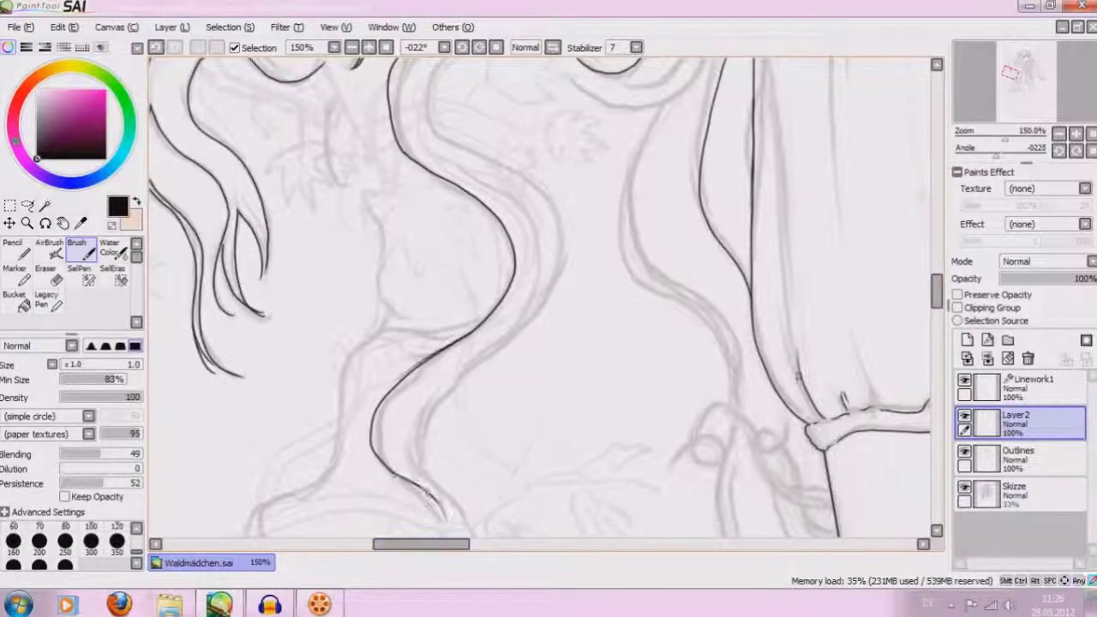
{"action": "scroll", "coordinate": [438, 308], "scroll_direction": "down", "scroll_amount": 5}
Extend the wavy hair line further down toward its tip
{"action": "scroll", "coordinate": [438, 308], "scroll_direction": "down", "scroll_amount": 1}
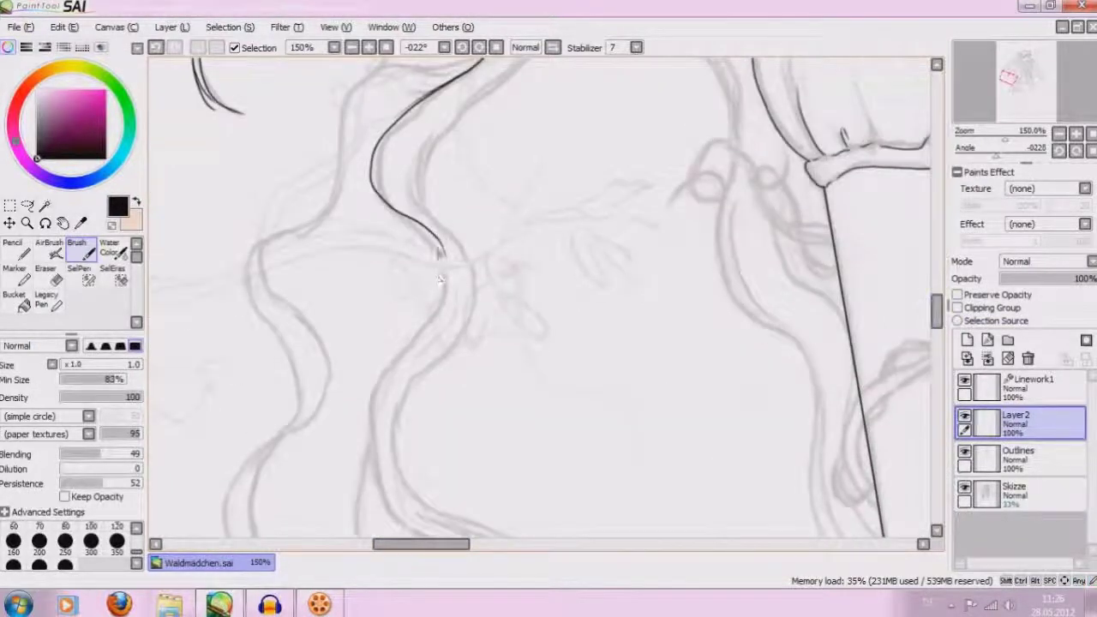
{"action": "mouse_move", "coordinate": [439, 254]}
{"action": "left_mouse_down"}
{"action": "mouse_move", "coordinate": [448, 292]}
{"action": "mouse_move", "coordinate": [368, 412]}
{"action": "mouse_move", "coordinate": [386, 497]}
{"action": "left_mouse_up"}
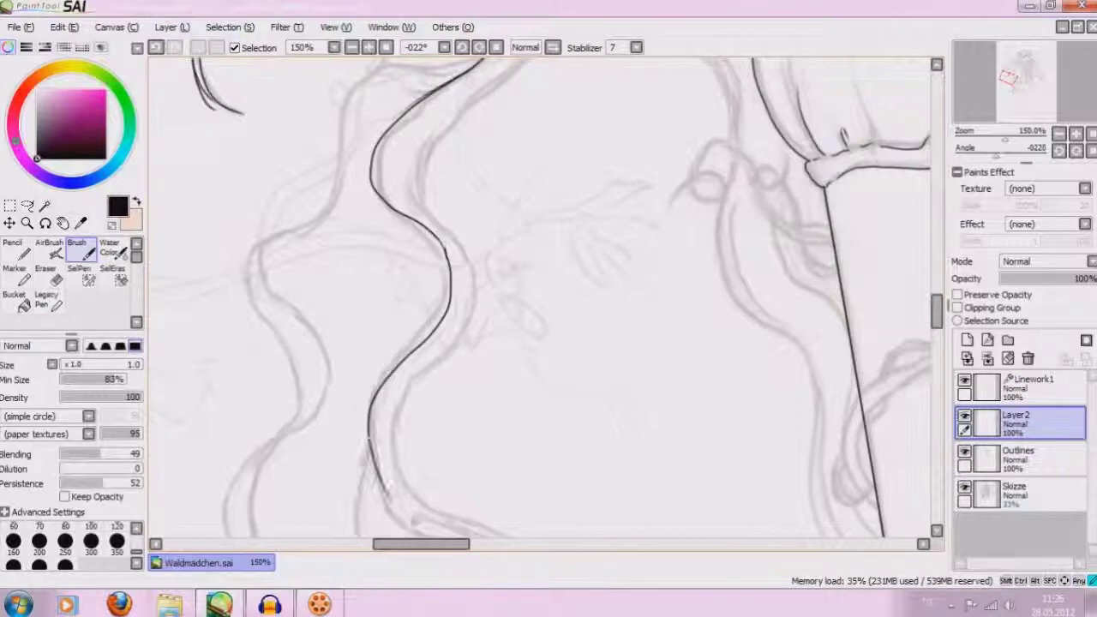
{"action": "scroll", "coordinate": [433, 269], "scroll_direction": "down", "scroll_amount": 6}
{"action": "left_click_drag", "start_coordinate": [383, 216], "coordinate": [506, 350]}
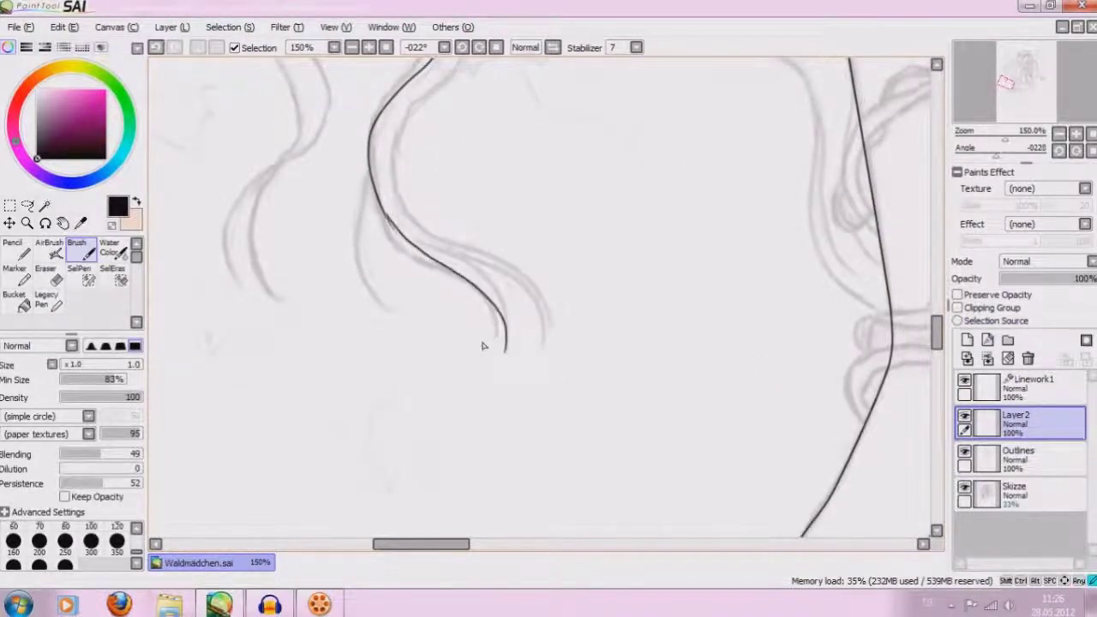
{"action": "left_click", "coordinate": [155, 47]}
Add parallel tapered strand tips and the inner curve of the hair lock
{"action": "left_click_drag", "start_coordinate": [422, 258], "coordinate": [502, 347]}
{"action": "mouse_move", "coordinate": [422, 242]}
{"action": "left_mouse_down"}
{"action": "mouse_move", "coordinate": [463, 260]}
{"action": "mouse_move", "coordinate": [511, 346]}
{"action": "left_mouse_up"}
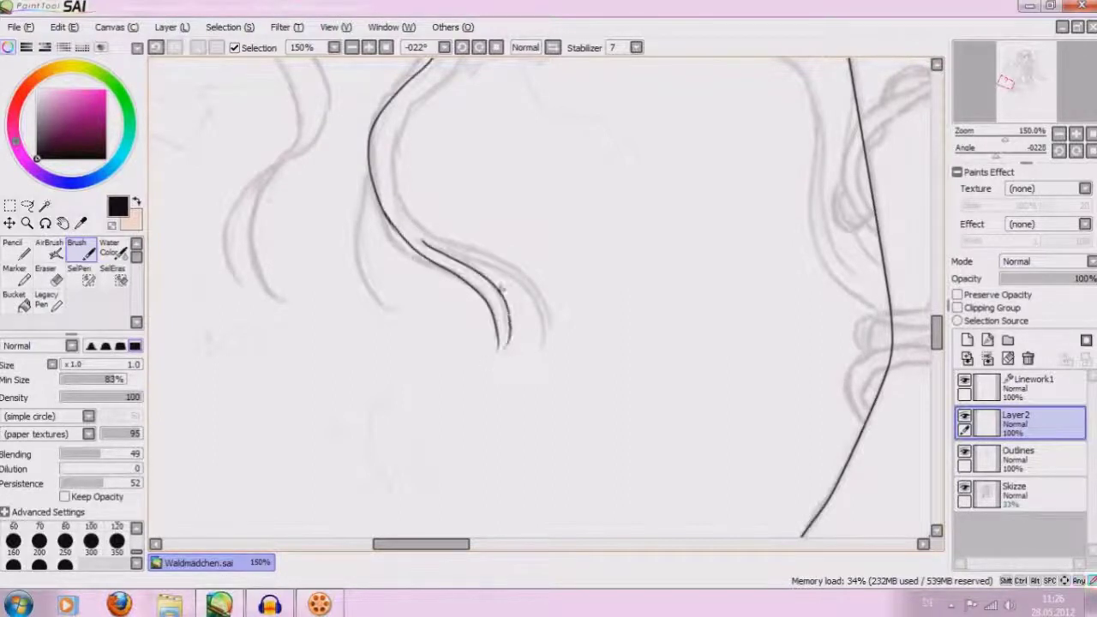
{"action": "left_click_drag", "start_coordinate": [425, 246], "coordinate": [544, 351]}
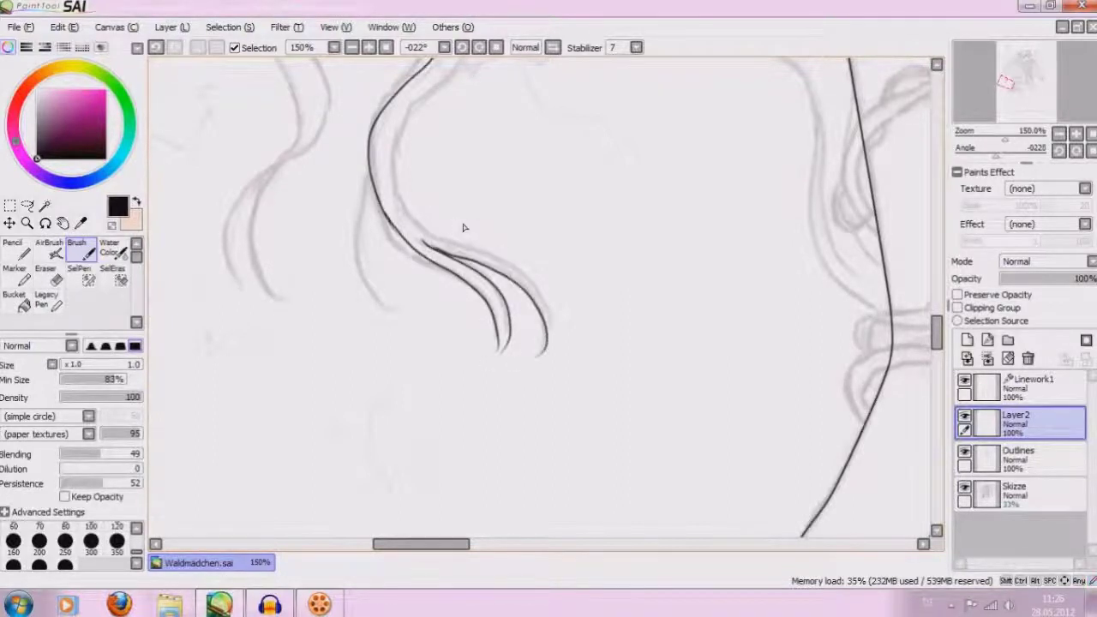
{"action": "mouse_move", "coordinate": [417, 103]}
{"action": "left_mouse_down"}
{"action": "mouse_move", "coordinate": [387, 161]}
{"action": "mouse_move", "coordinate": [534, 358]}
{"action": "left_mouse_up"}
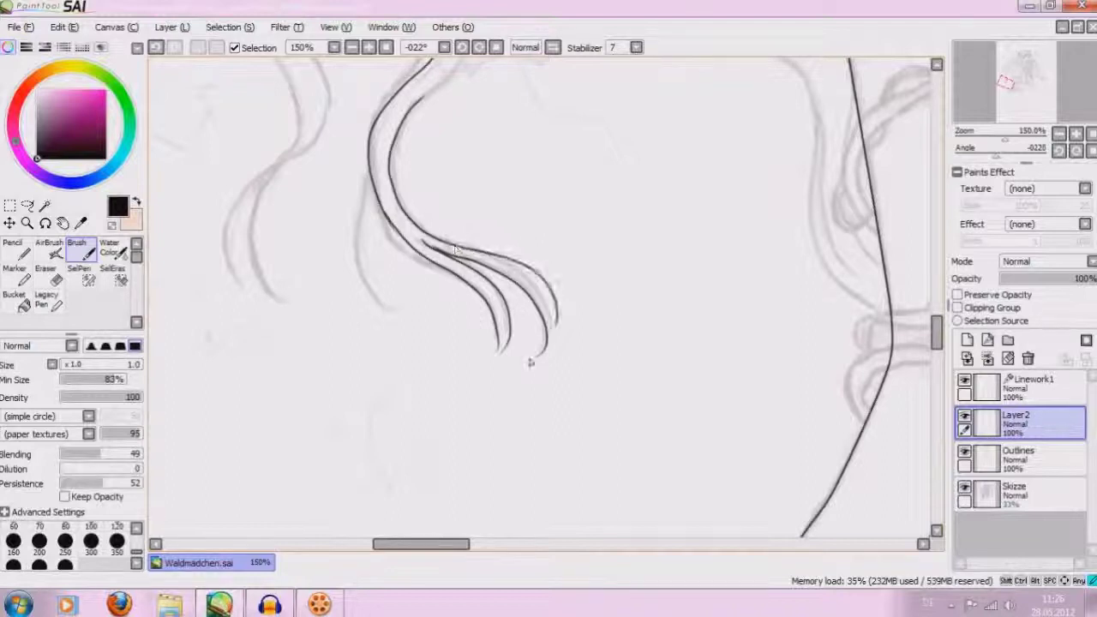
Outline the hair lock's left edge, comparing versions with undo and redo
{"action": "left_click_drag", "start_coordinate": [367, 159], "coordinate": [403, 319]}
{"action": "left_click_drag", "start_coordinate": [367, 163], "coordinate": [353, 276]}
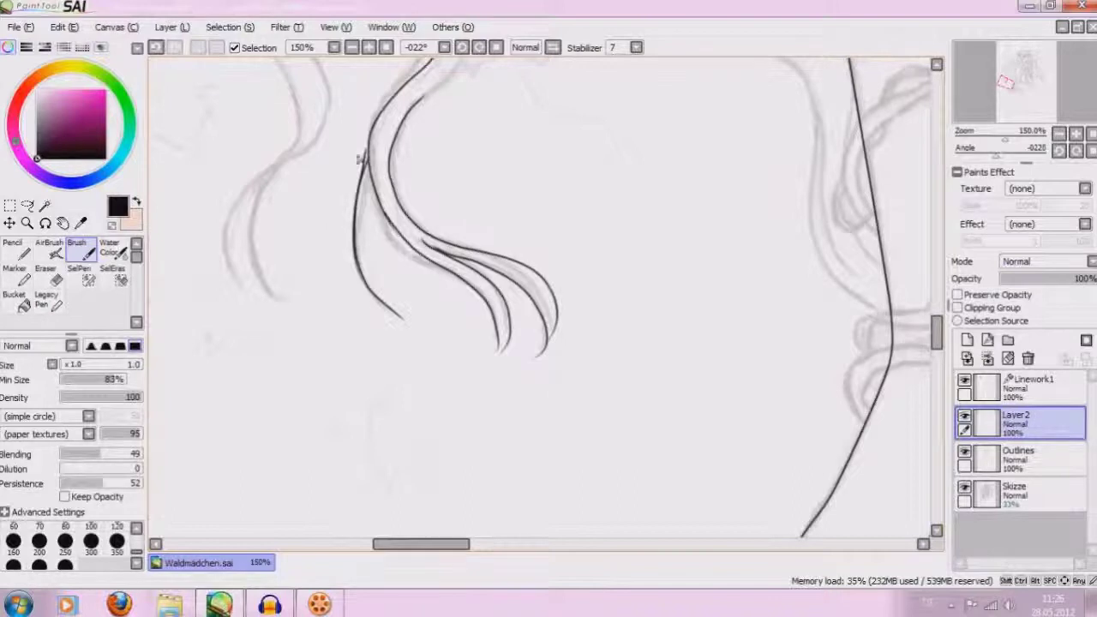
{"action": "left_click", "coordinate": [156, 47]}
{"action": "left_click_drag", "start_coordinate": [369, 159], "coordinate": [358, 287]}
{"action": "left_click", "coordinate": [156, 47]}
{"action": "left_click", "coordinate": [156, 48]}
{"action": "left_click", "coordinate": [174, 47]}
{"action": "left_click", "coordinate": [175, 47]}
{"action": "left_click", "coordinate": [156, 47]}
{"action": "left_click", "coordinate": [156, 47]}
{"action": "left_click_drag", "start_coordinate": [368, 165], "coordinate": [360, 287]}
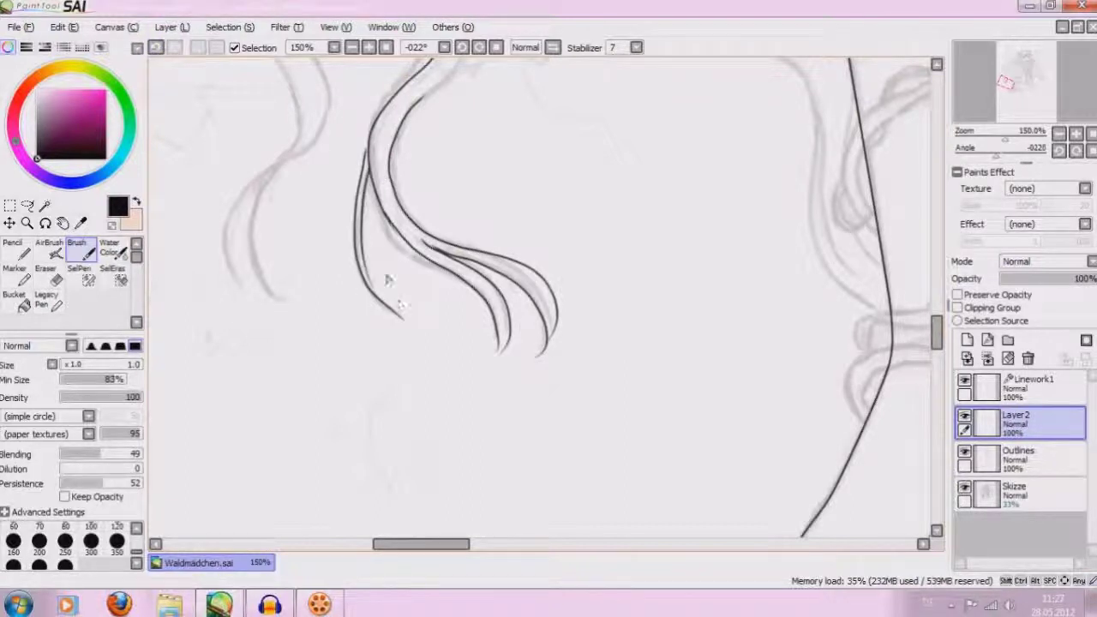
Retry the left edge line and erase the extra doubled stroke at the edge
{"action": "left_click", "coordinate": [157, 48]}
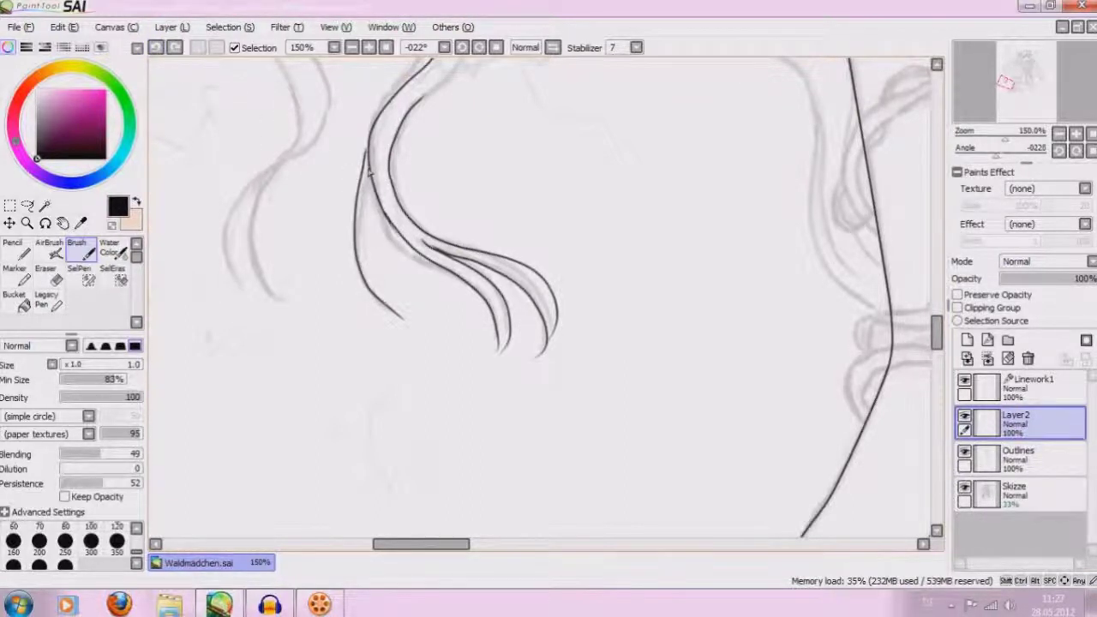
{"action": "left_click_drag", "start_coordinate": [360, 218], "coordinate": [374, 304]}
{"action": "left_click", "coordinate": [156, 47]}
{"action": "left_click_drag", "start_coordinate": [372, 177], "coordinate": [386, 277]}
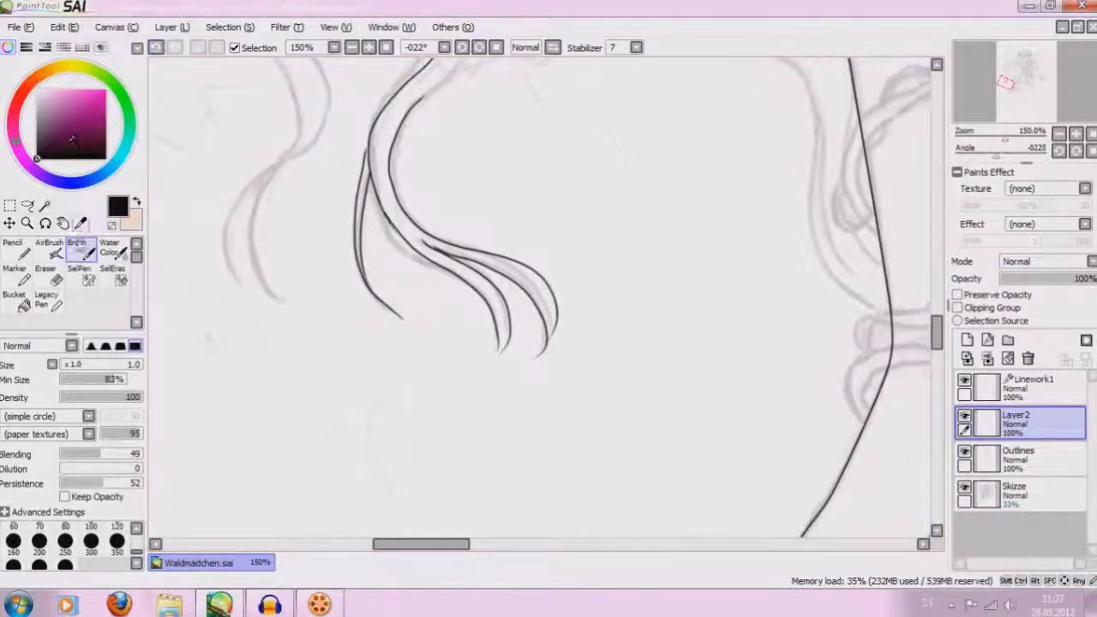
{"action": "left_click", "coordinate": [47, 276]}
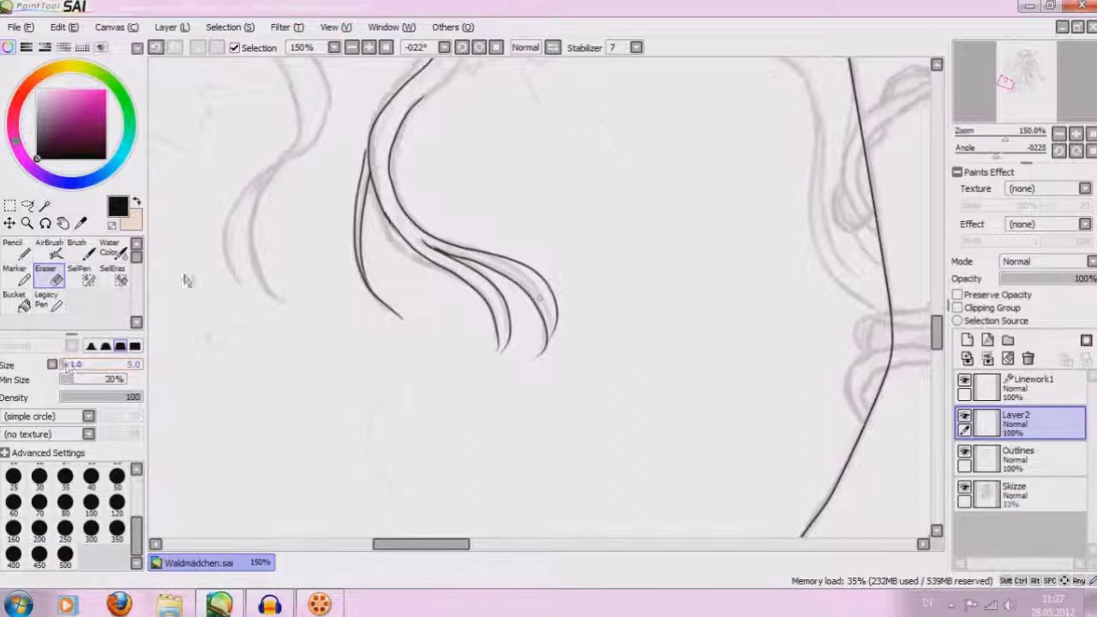
{"action": "left_click_drag", "start_coordinate": [367, 183], "coordinate": [375, 171]}
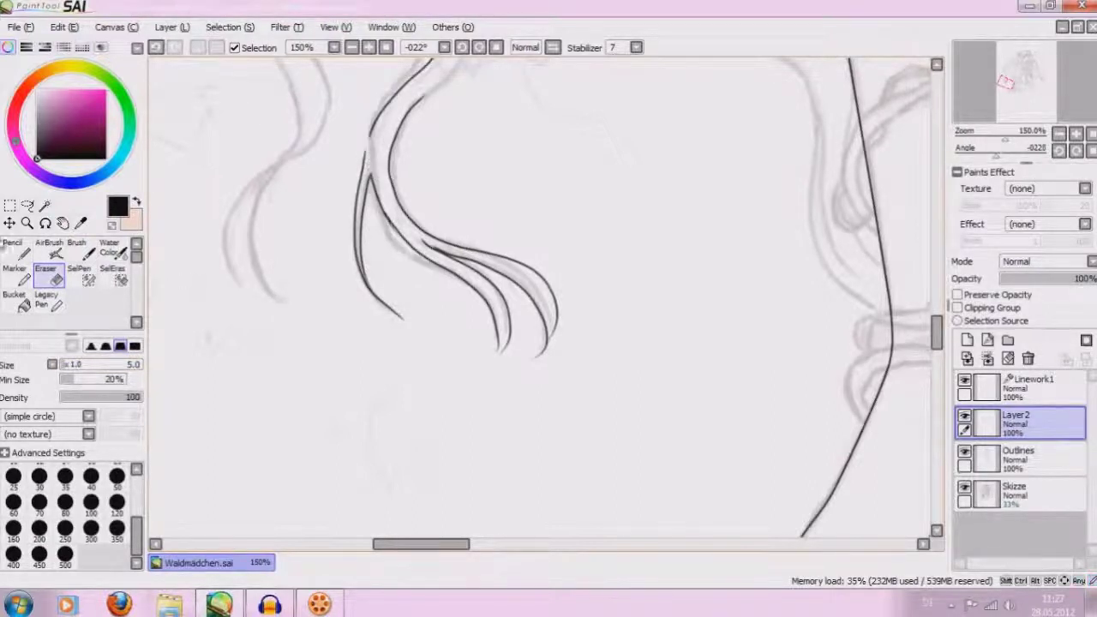
Touch up the left hair edge line with a small brush stroke
{"action": "left_click", "coordinate": [79, 248]}
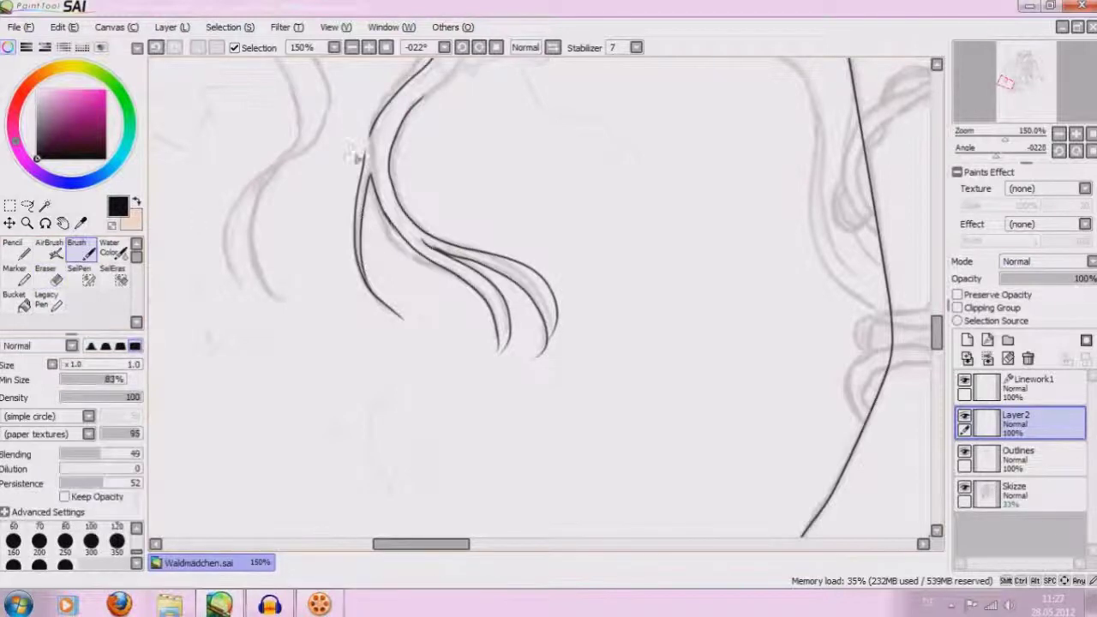
{"action": "left_click_drag", "start_coordinate": [373, 138], "coordinate": [366, 151]}
{"action": "left_click", "coordinate": [155, 47]}
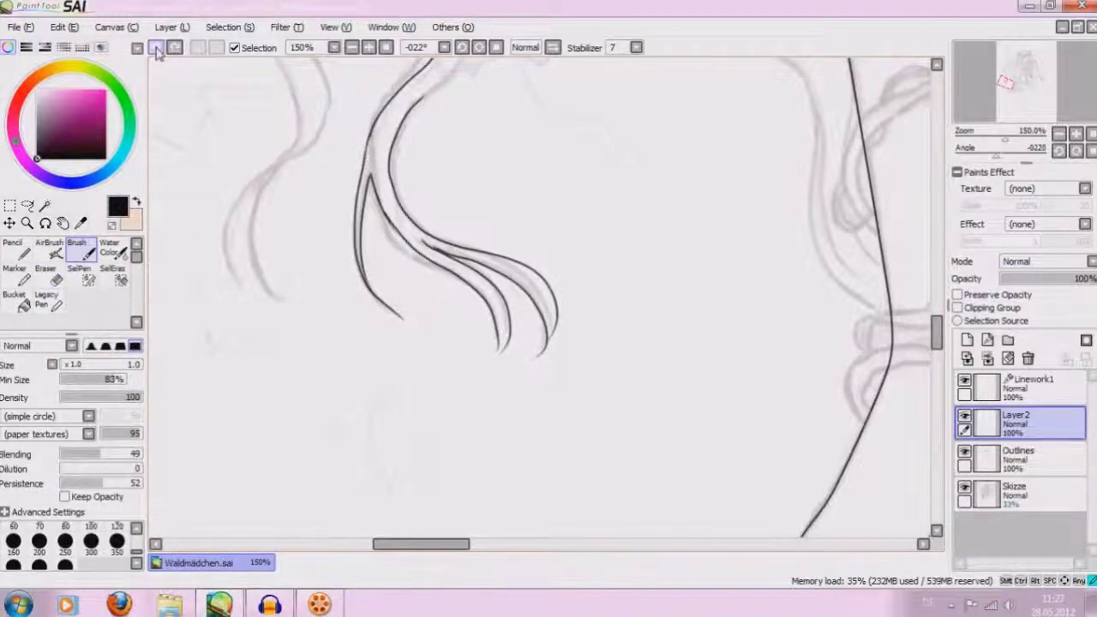
{"action": "left_click_drag", "start_coordinate": [369, 171], "coordinate": [374, 178]}
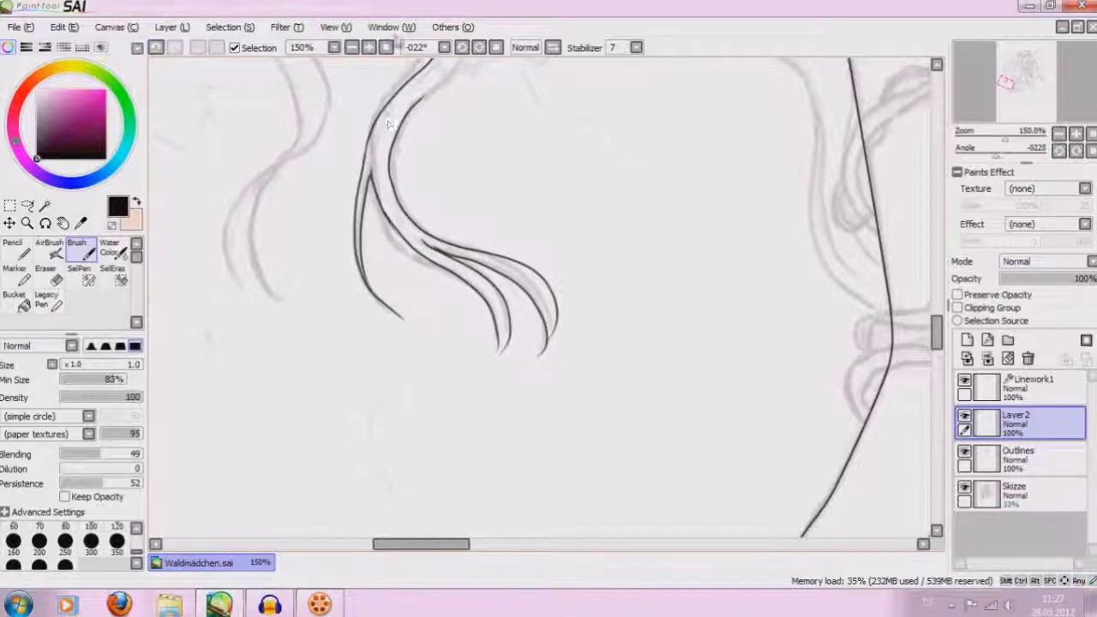
{"action": "left_click", "coordinate": [352, 48]}
Ink a second inner line along the upper wavy hair strand at 150% zoom
{"action": "left_click", "coordinate": [352, 47]}
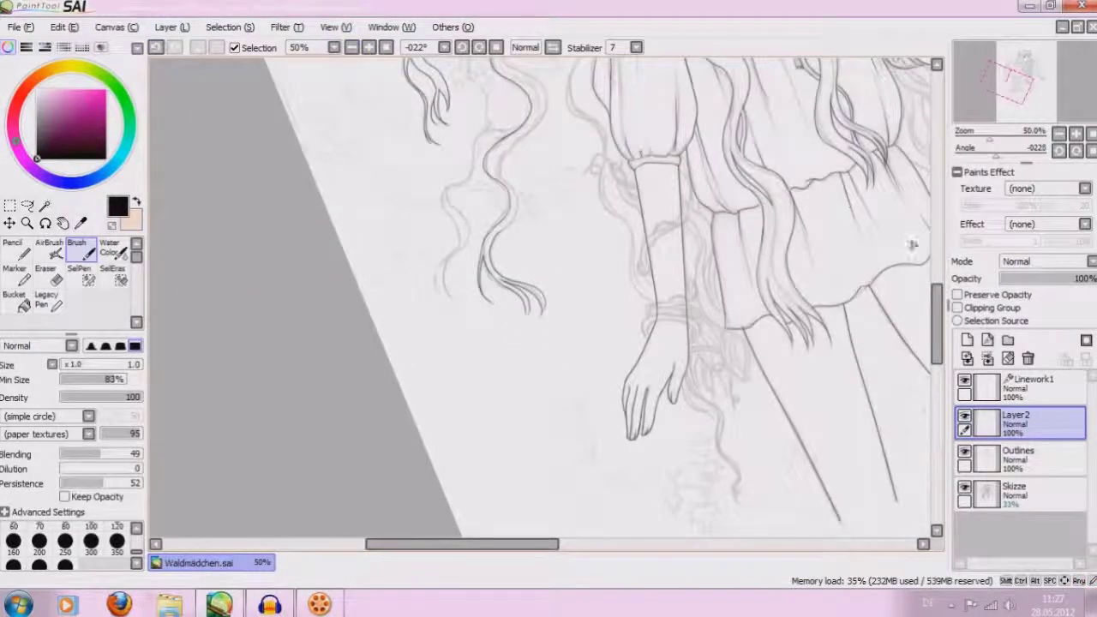
{"action": "left_click_drag", "start_coordinate": [937, 322], "coordinate": [937, 308]}
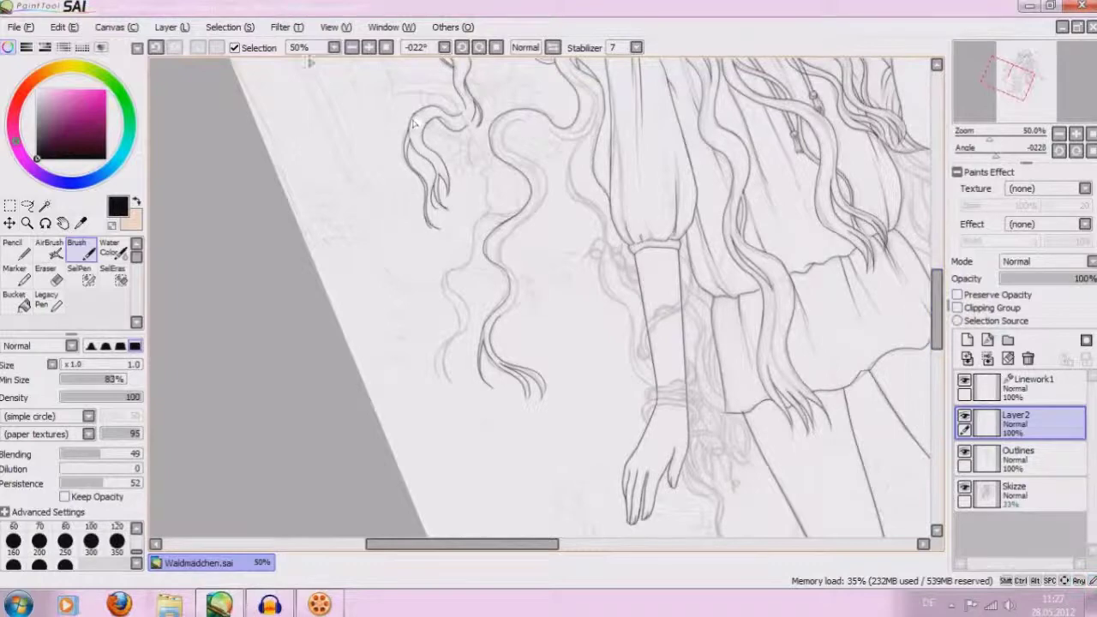
{"action": "left_click", "coordinate": [369, 48]}
{"action": "left_click", "coordinate": [369, 48]}
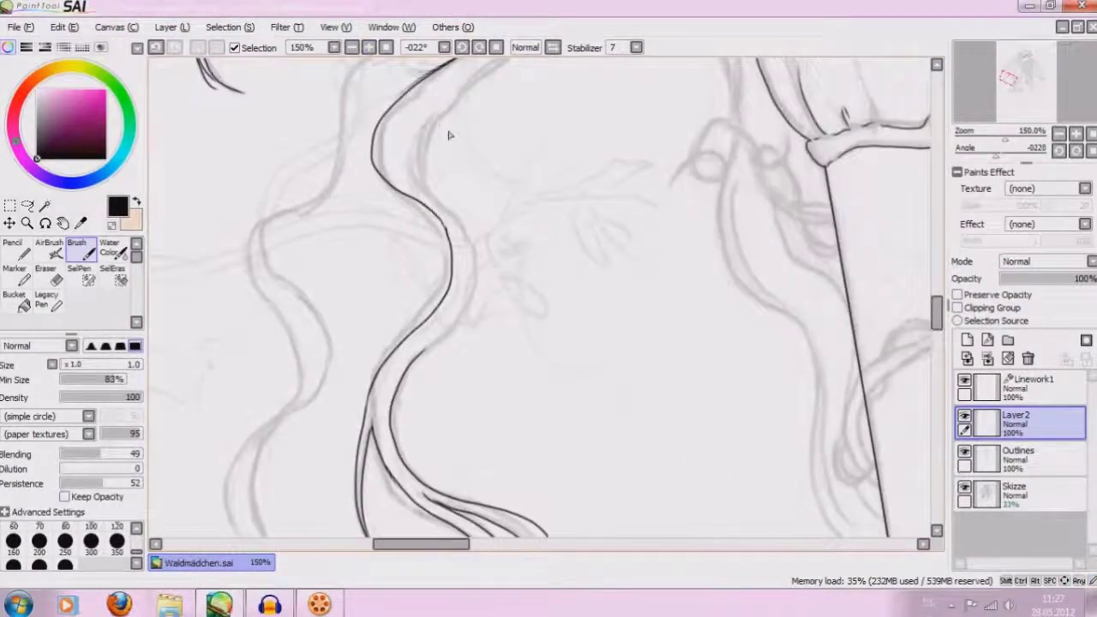
{"action": "mouse_move", "coordinate": [452, 103]}
{"action": "left_mouse_down"}
{"action": "mouse_move", "coordinate": [476, 321]}
{"action": "mouse_move", "coordinate": [426, 349]}
{"action": "left_mouse_up"}
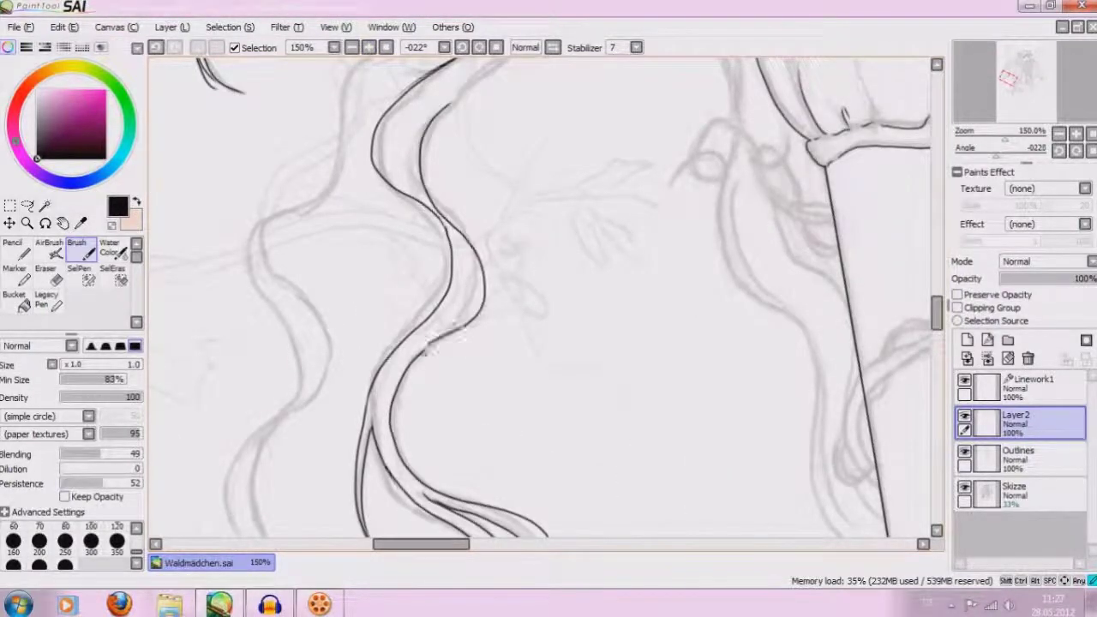
Extend the inner hair line upward over the sketch on Layer2
{"action": "scroll", "coordinate": [496, 345], "scroll_direction": "up", "scroll_amount": 3}
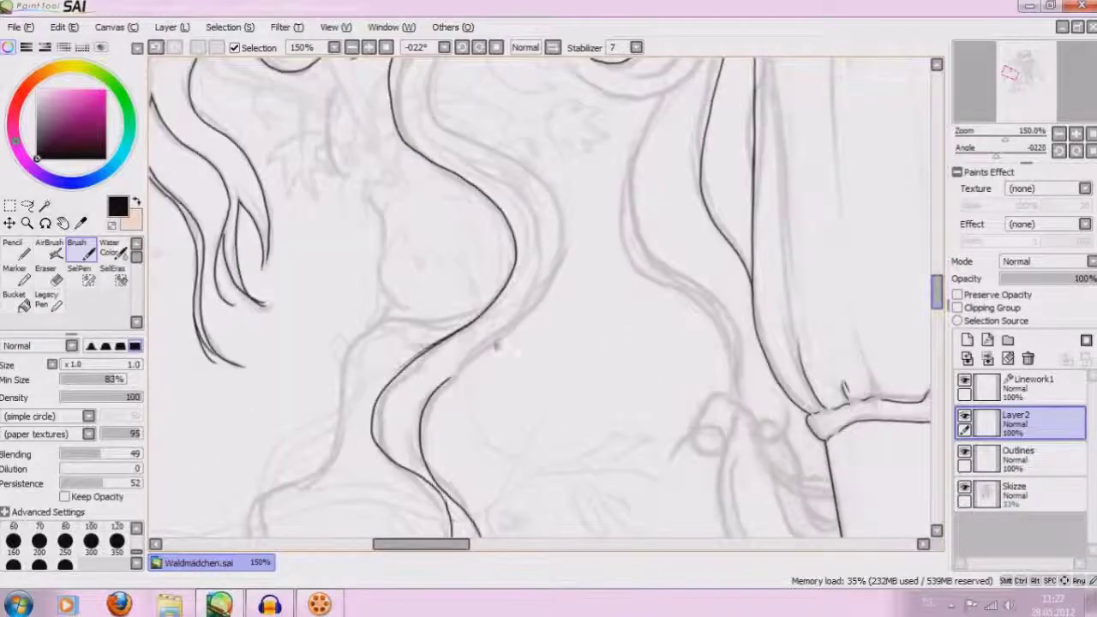
{"action": "mouse_move", "coordinate": [452, 382]}
{"action": "left_mouse_down"}
{"action": "mouse_move", "coordinate": [533, 317]}
{"action": "mouse_move", "coordinate": [553, 172]}
{"action": "mouse_move", "coordinate": [498, 160]}
{"action": "left_mouse_up"}
{"action": "scroll", "coordinate": [734, 227], "scroll_direction": "up", "scroll_amount": 2}
{"action": "scroll", "coordinate": [735, 227], "scroll_direction": "up", "scroll_amount": 1}
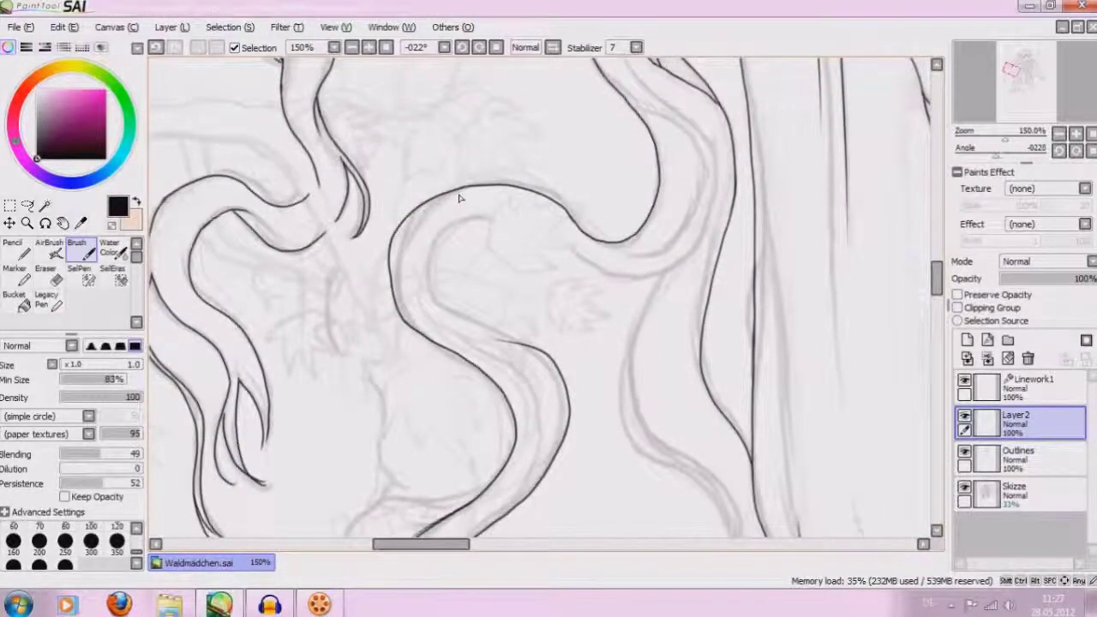
{"action": "left_click", "coordinate": [156, 47]}
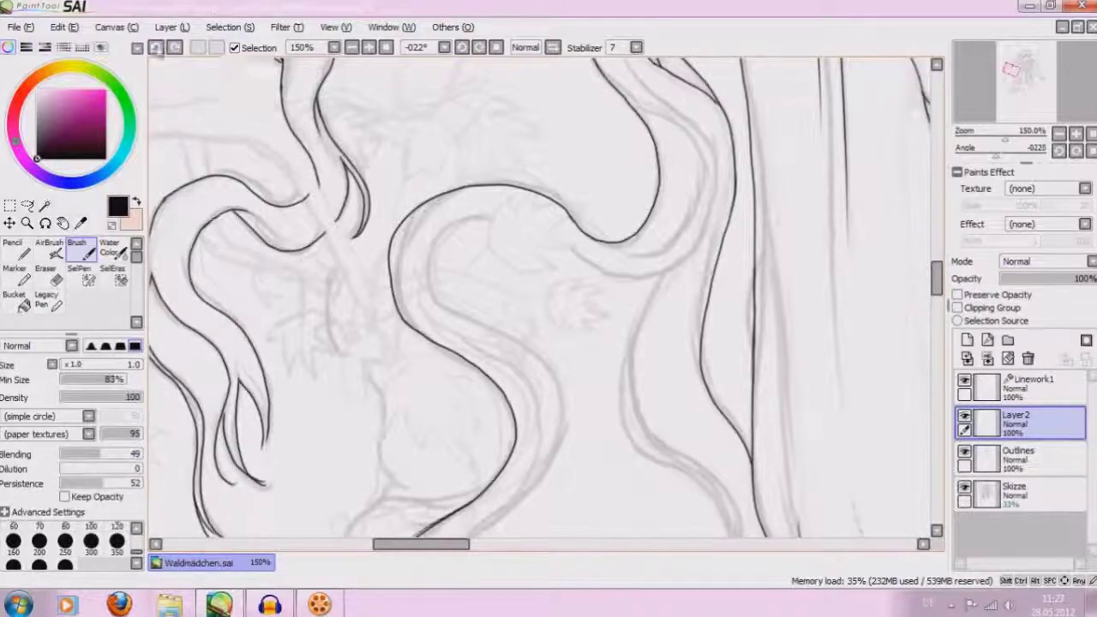
{"action": "left_click", "coordinate": [174, 48]}
Ink the inner line along the S-curved lock, redrawing it several times until it fits
{"action": "mouse_move", "coordinate": [495, 224]}
{"action": "left_mouse_down"}
{"action": "mouse_move", "coordinate": [430, 257]}
{"action": "mouse_move", "coordinate": [493, 339]}
{"action": "mouse_move", "coordinate": [546, 381]}
{"action": "left_mouse_up"}
{"action": "left_click", "coordinate": [157, 47]}
{"action": "mouse_move", "coordinate": [492, 216]}
{"action": "left_mouse_down"}
{"action": "mouse_move", "coordinate": [432, 240]}
{"action": "mouse_move", "coordinate": [476, 328]}
{"action": "mouse_move", "coordinate": [529, 360]}
{"action": "left_mouse_up"}
{"action": "left_click", "coordinate": [156, 48]}
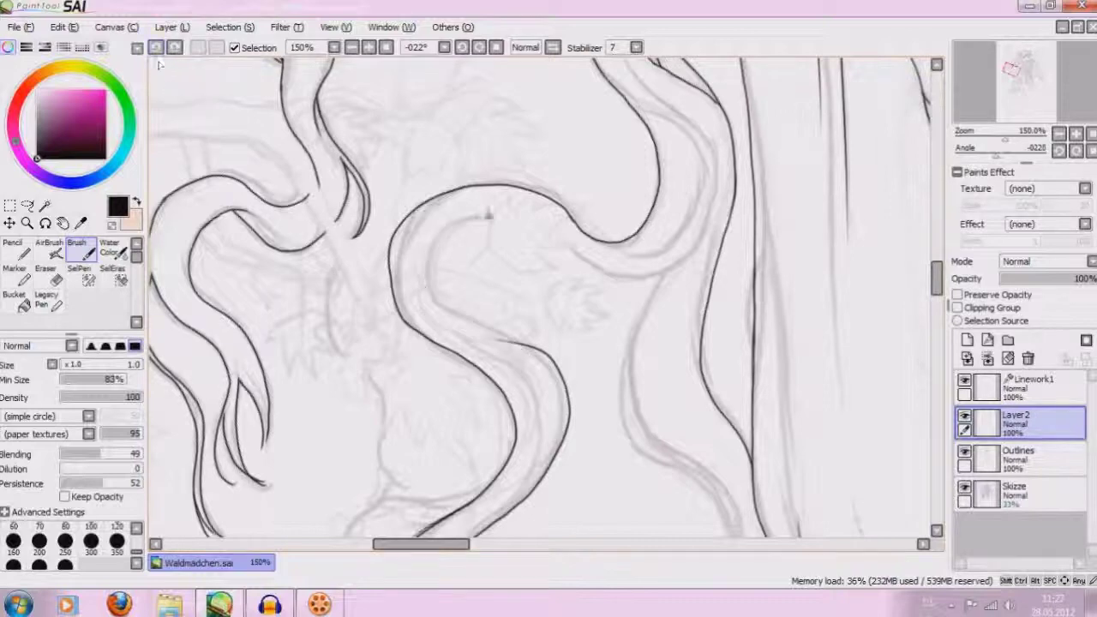
{"action": "mouse_move", "coordinate": [502, 222]}
{"action": "left_mouse_down"}
{"action": "mouse_move", "coordinate": [441, 237]}
{"action": "mouse_move", "coordinate": [445, 296]}
{"action": "mouse_move", "coordinate": [519, 350]}
{"action": "left_mouse_up"}
{"action": "left_click", "coordinate": [156, 47]}
{"action": "mouse_move", "coordinate": [491, 219]}
{"action": "left_mouse_down"}
{"action": "mouse_move", "coordinate": [428, 244]}
{"action": "mouse_move", "coordinate": [431, 306]}
{"action": "mouse_move", "coordinate": [489, 342]}
{"action": "mouse_move", "coordinate": [527, 349]}
{"action": "left_mouse_up"}
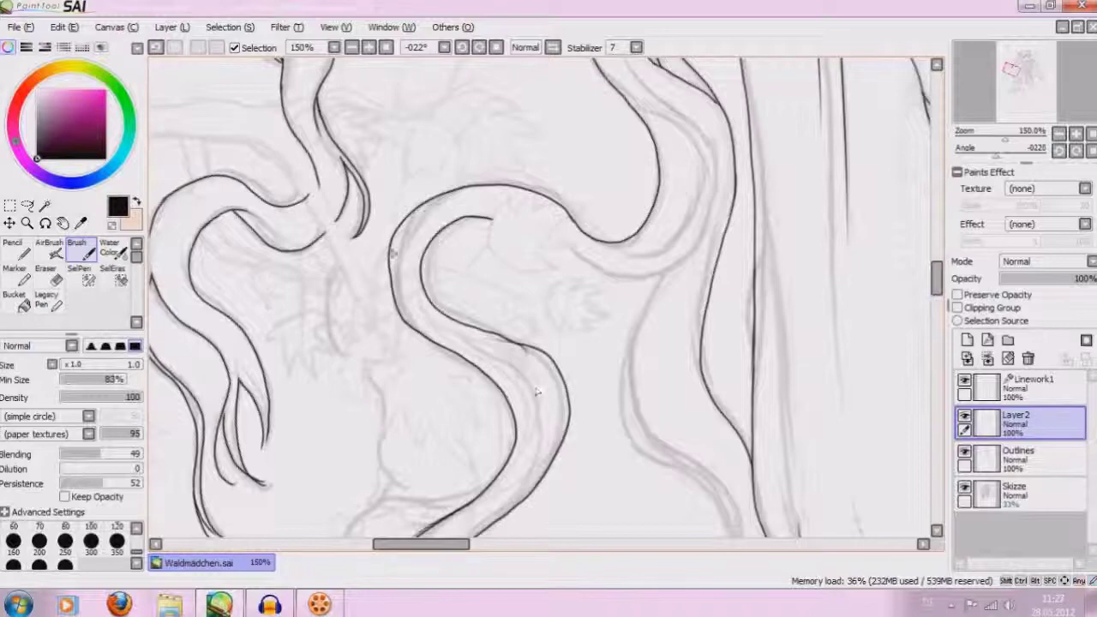
{"action": "left_click", "coordinate": [156, 47]}
{"action": "mouse_move", "coordinate": [501, 222]}
{"action": "left_mouse_down"}
{"action": "mouse_move", "coordinate": [469, 219]}
{"action": "mouse_move", "coordinate": [429, 283]}
{"action": "mouse_move", "coordinate": [461, 314]}
{"action": "mouse_move", "coordinate": [536, 346]}
{"action": "left_mouse_up"}
Touch up the doubled strand with the eraser, then try and discard curves along the right hair strand
{"action": "left_click", "coordinate": [47, 274]}
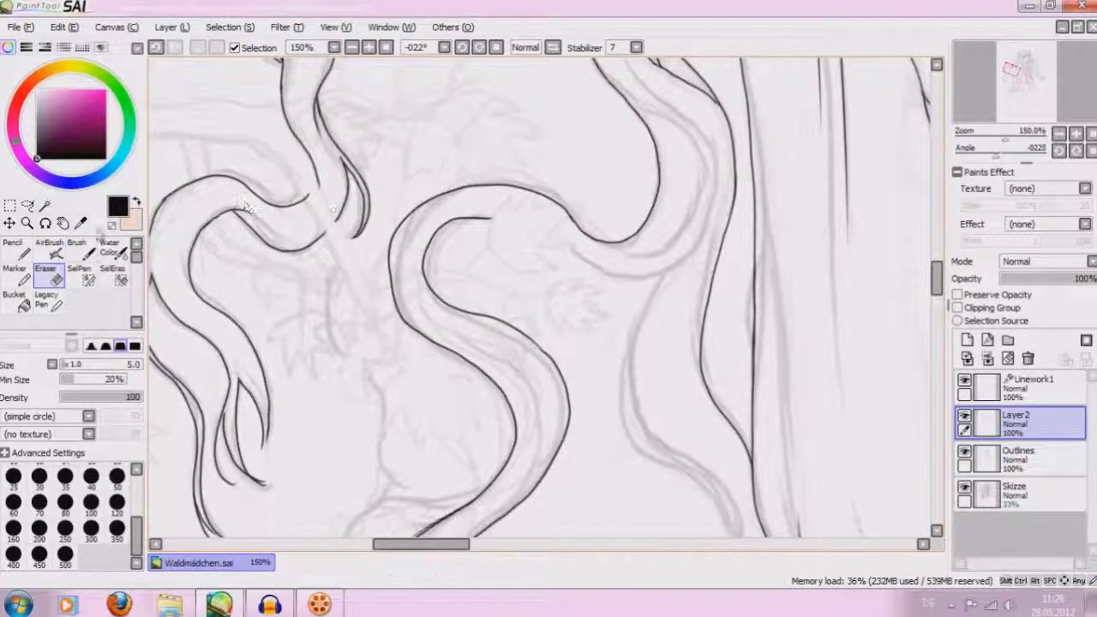
{"action": "left_click", "coordinate": [77, 248]}
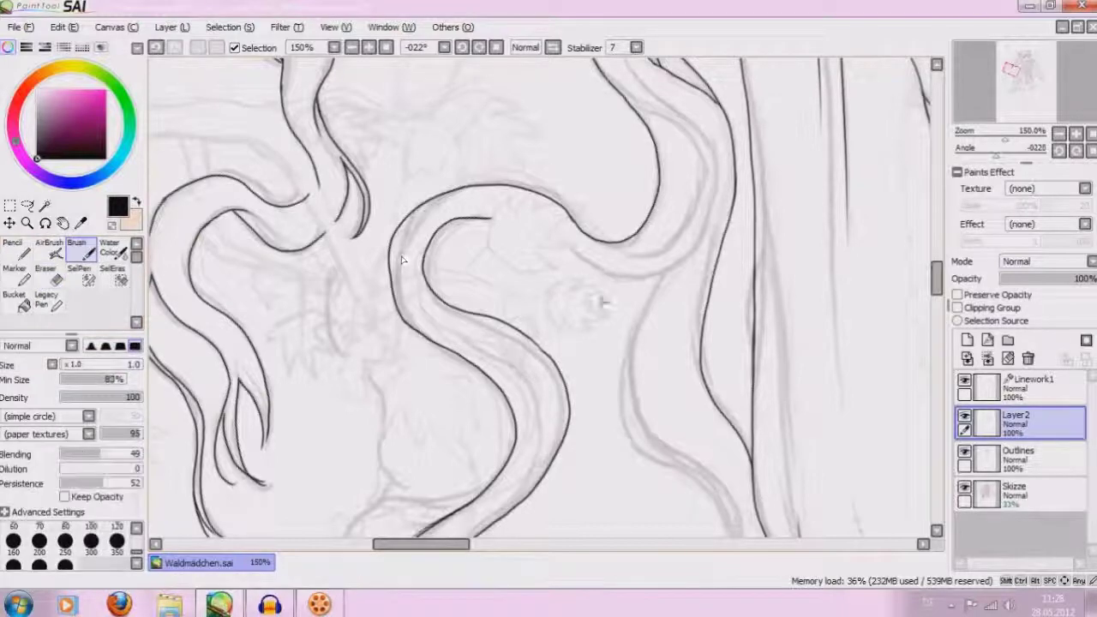
{"action": "left_click_drag", "start_coordinate": [549, 234], "coordinate": [695, 213]}
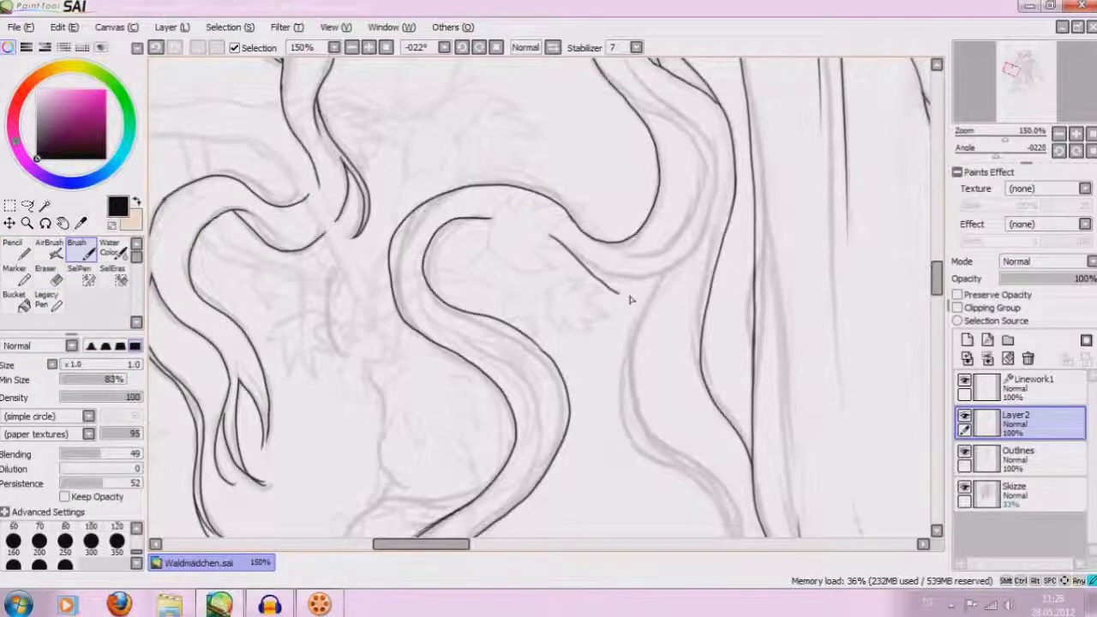
{"action": "left_click", "coordinate": [155, 47]}
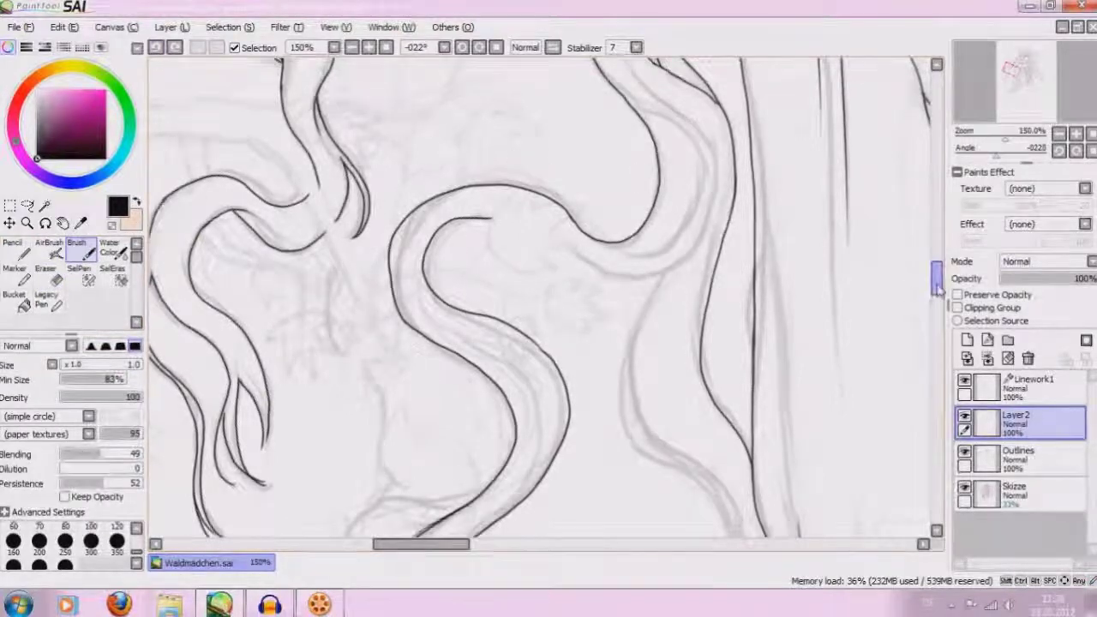
{"action": "scroll", "coordinate": [937, 274], "scroll_direction": "up", "scroll_amount": 5}
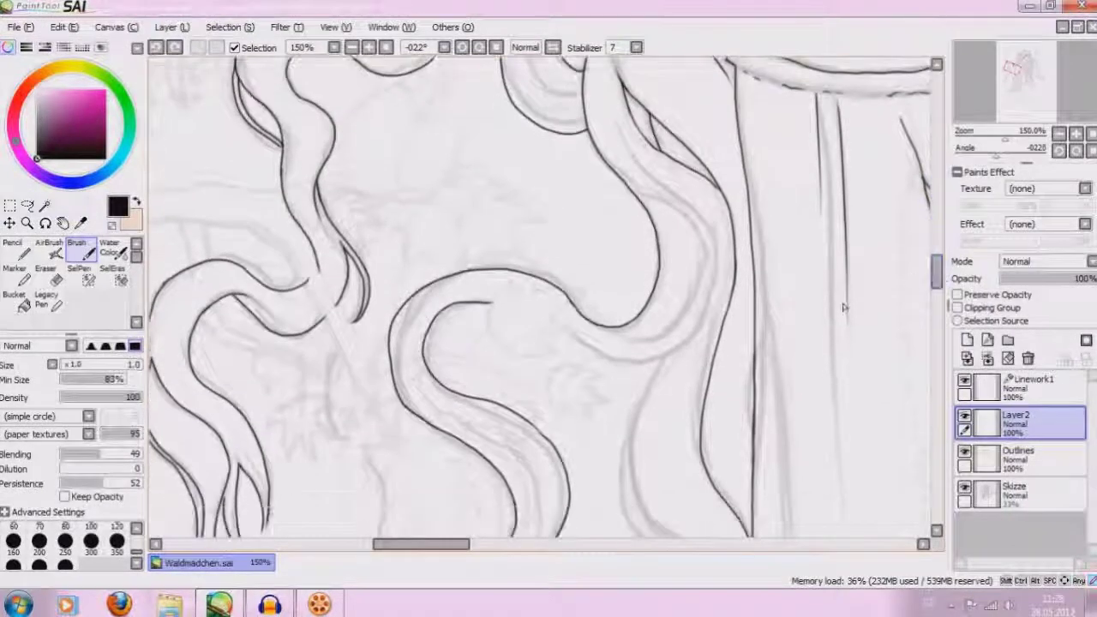
{"action": "left_click_drag", "start_coordinate": [553, 318], "coordinate": [720, 210]}
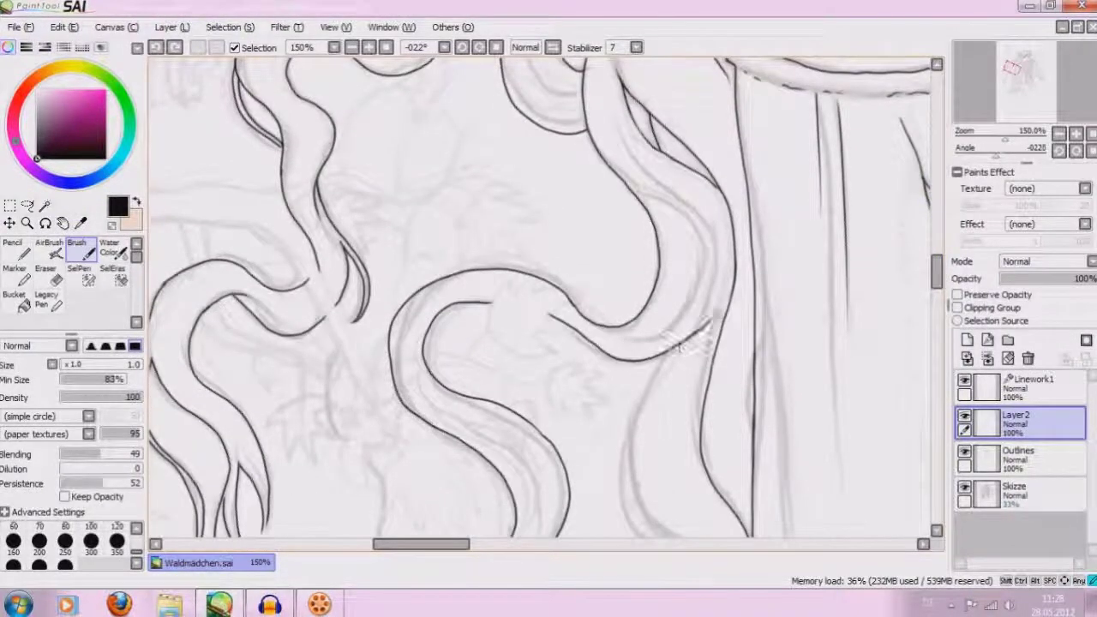
{"action": "left_click", "coordinate": [155, 47]}
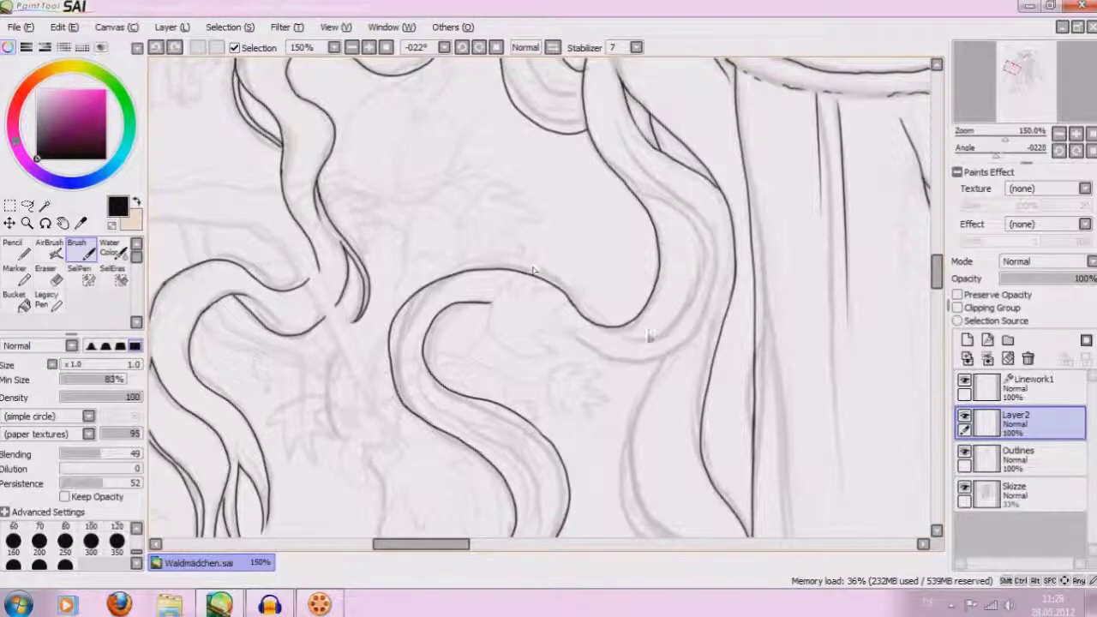
With the canvas rotated clockwise, ink the lower hair strand contour, then reset rotation to zero
{"action": "left_click", "coordinate": [479, 47]}
{"action": "left_click", "coordinate": [478, 47]}
{"action": "left_click", "coordinate": [479, 47]}
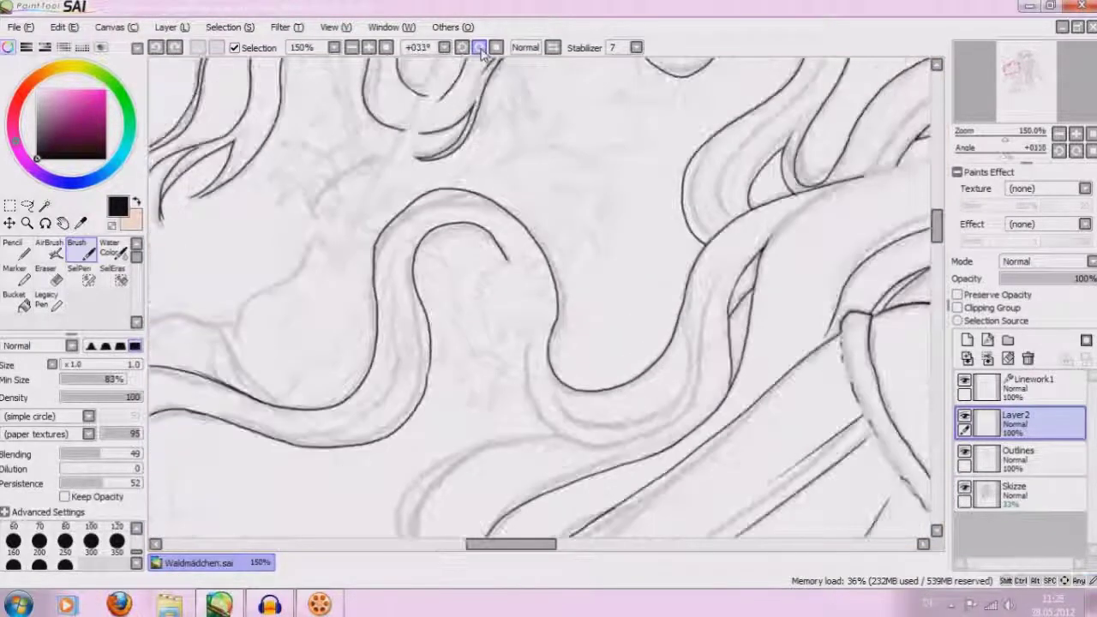
{"action": "left_click", "coordinate": [478, 47]}
{"action": "scroll", "coordinate": [549, 300], "scroll_direction": "down", "scroll_amount": 3}
{"action": "left_click_drag", "start_coordinate": [525, 176], "coordinate": [512, 286]}
{"action": "left_click_drag", "start_coordinate": [515, 226], "coordinate": [649, 307]}
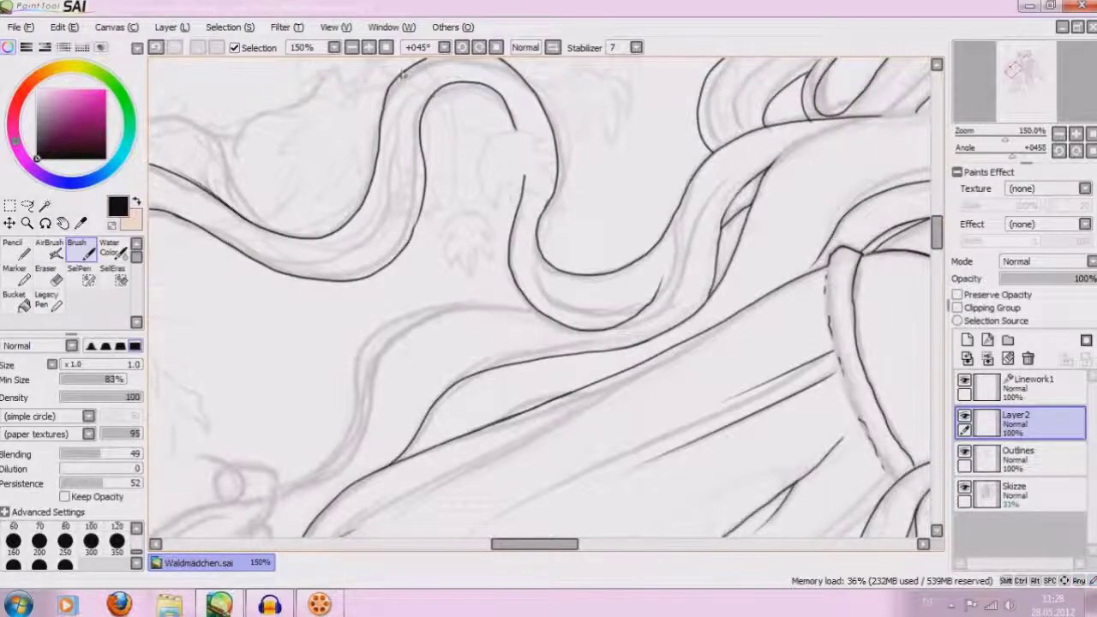
{"action": "left_click", "coordinate": [497, 48]}
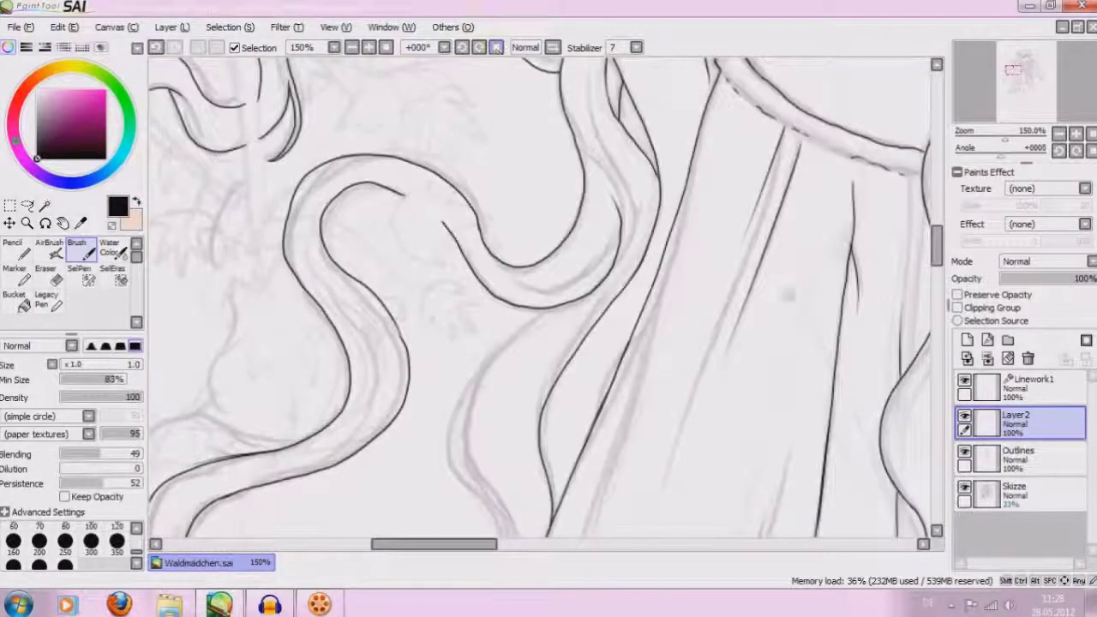
Ink a long hair strand along the sketch, redrawing it once, and return to 100% zoom
{"action": "scroll", "coordinate": [677, 257], "scroll_direction": "down", "scroll_amount": 2}
{"action": "scroll", "coordinate": [677, 257], "scroll_direction": "down", "scroll_amount": 2}
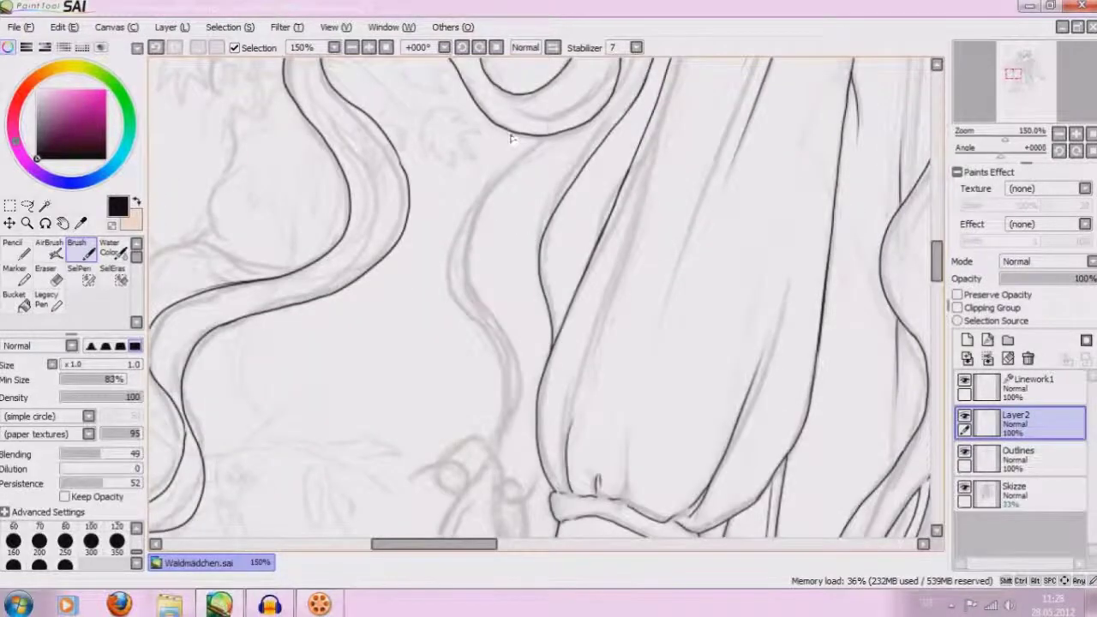
{"action": "left_click_drag", "start_coordinate": [542, 138], "coordinate": [474, 441]}
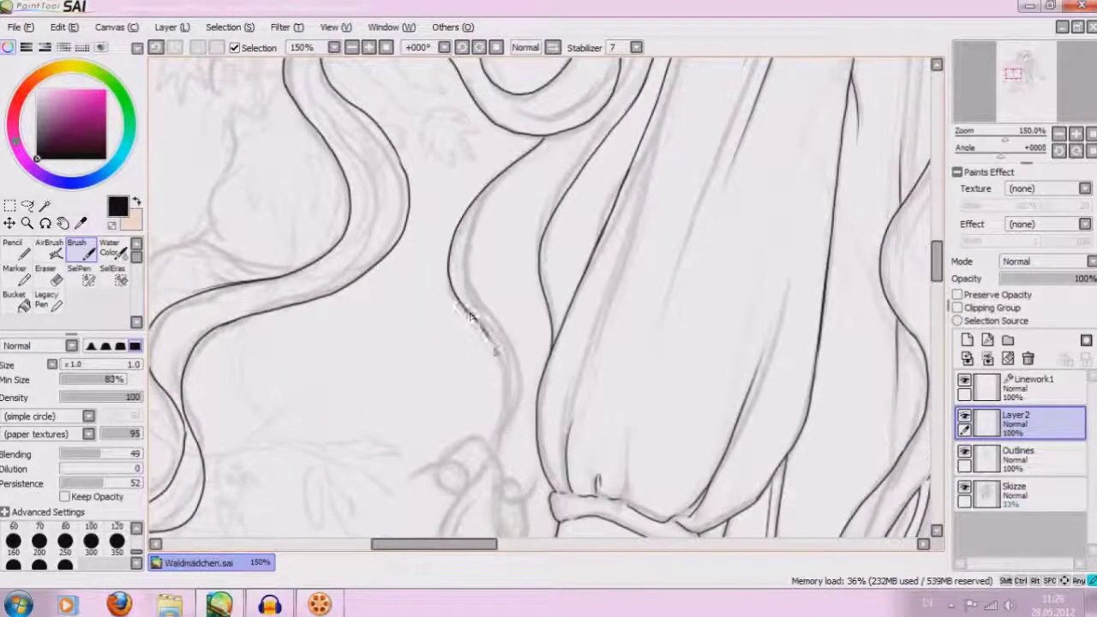
{"action": "key", "text": "ctrl+z"}
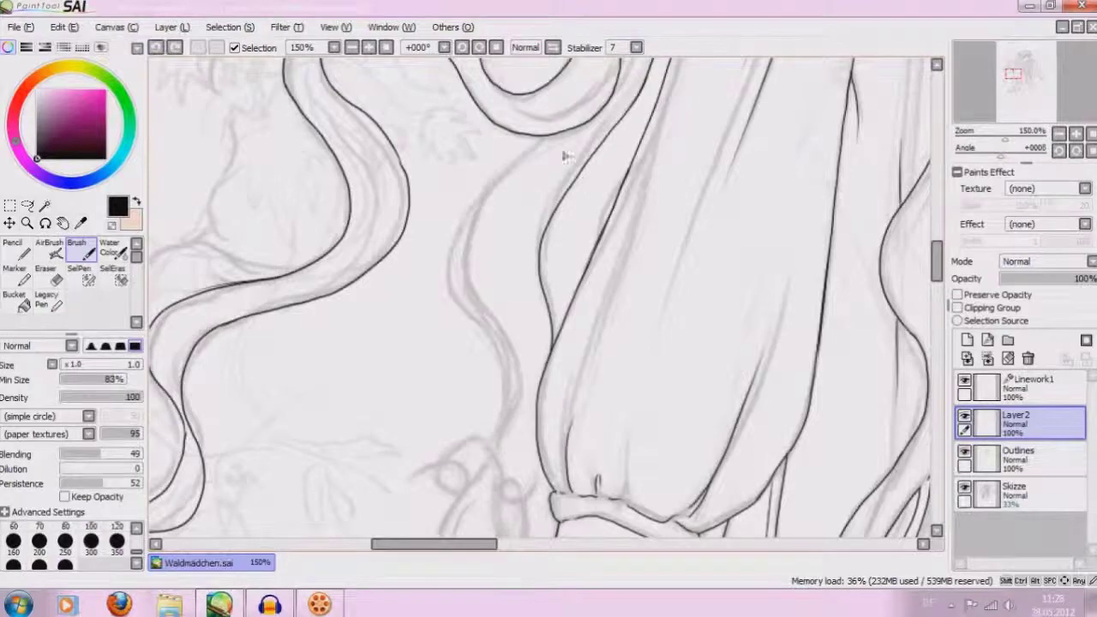
{"action": "mouse_move", "coordinate": [546, 138]}
{"action": "left_mouse_down"}
{"action": "mouse_move", "coordinate": [501, 432]}
{"action": "mouse_move", "coordinate": [484, 444]}
{"action": "left_mouse_up"}
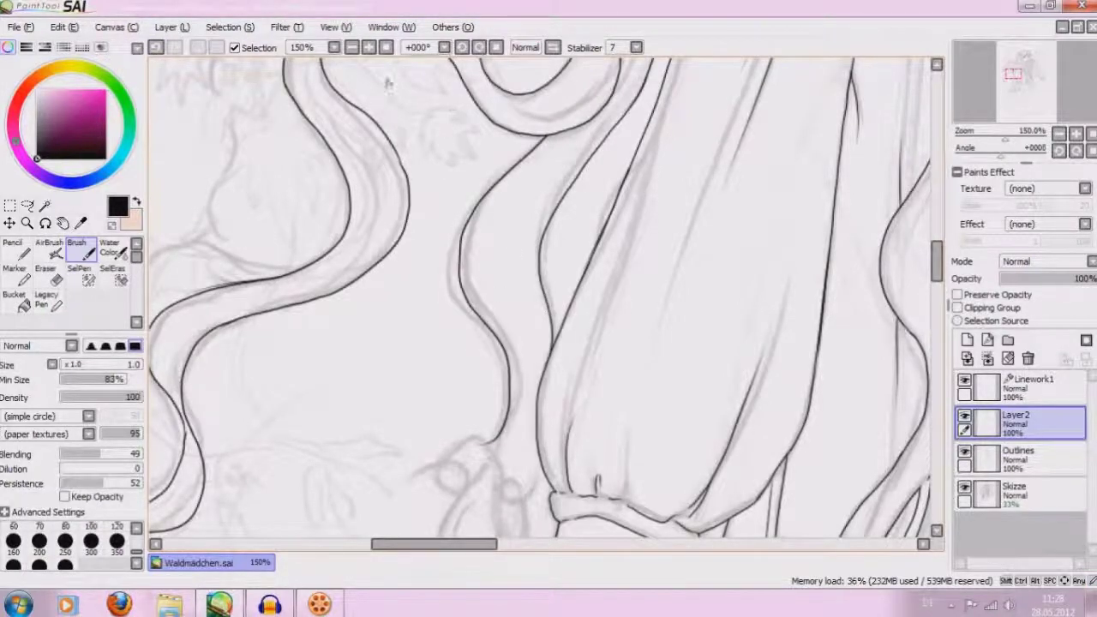
{"action": "left_click", "coordinate": [352, 48]}
{"action": "left_click", "coordinate": [353, 48]}
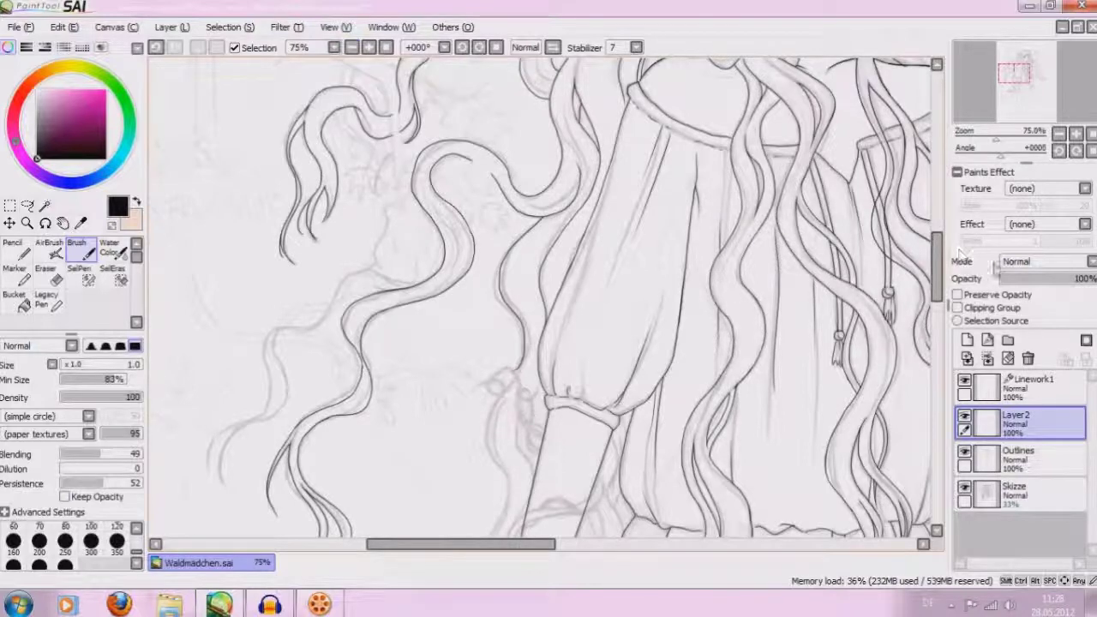
{"action": "mouse_move", "coordinate": [940, 268]}
{"action": "left_mouse_down"}
{"action": "mouse_move", "coordinate": [938, 293]}
{"action": "mouse_move", "coordinate": [938, 276]}
{"action": "left_mouse_up"}
{"action": "key", "text": "ctrl+plus"}
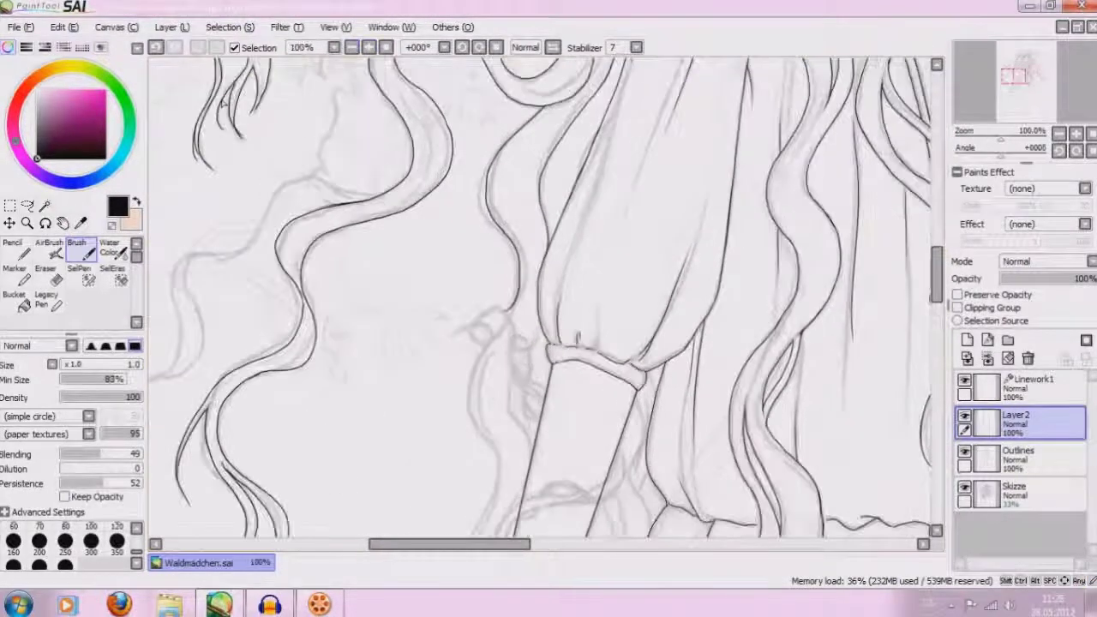
Ink the hair outline beside the sleeve and a curved left lock with extra tapered strands
{"action": "left_click_drag", "start_coordinate": [541, 116], "coordinate": [487, 448]}
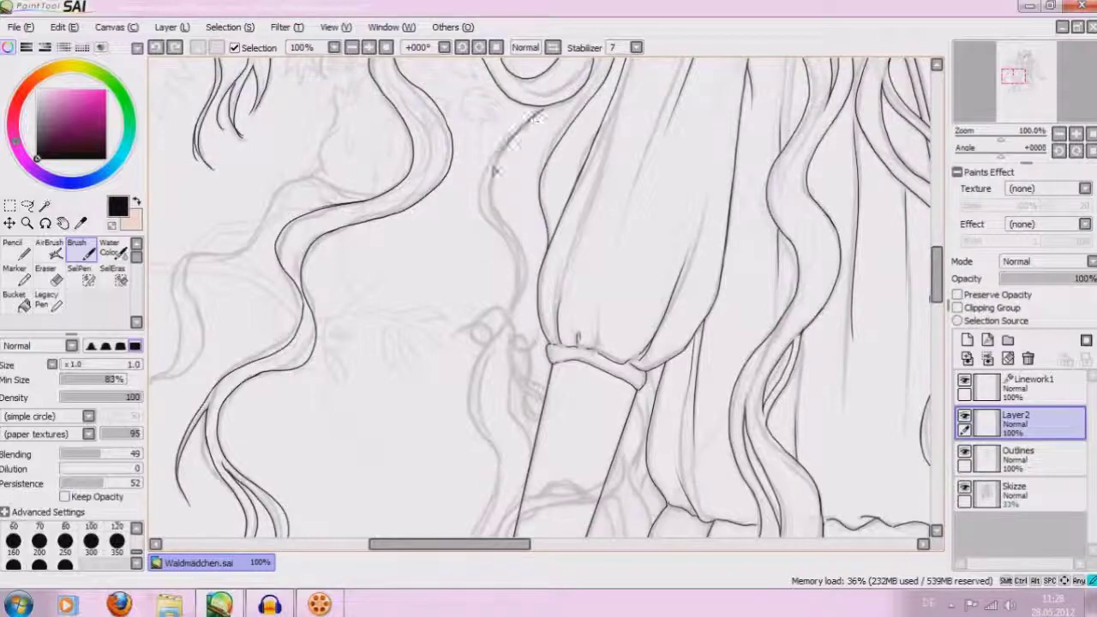
{"action": "left_click_drag", "start_coordinate": [490, 445], "coordinate": [501, 516]}
{"action": "left_click_drag", "start_coordinate": [938, 276], "coordinate": [938, 298]}
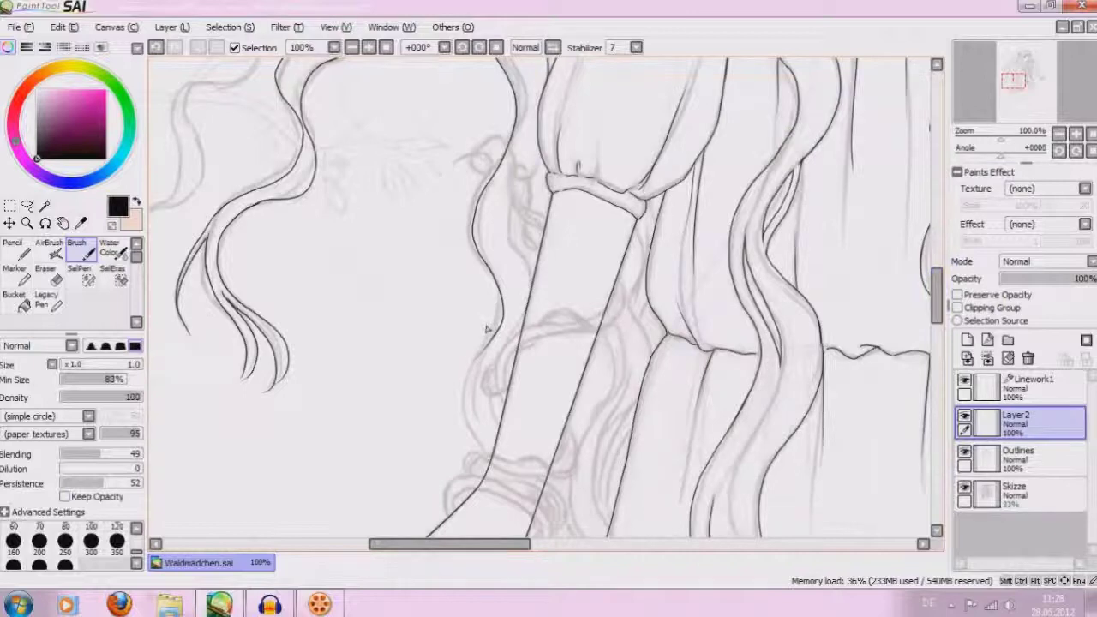
{"action": "left_click_drag", "start_coordinate": [486, 353], "coordinate": [477, 439]}
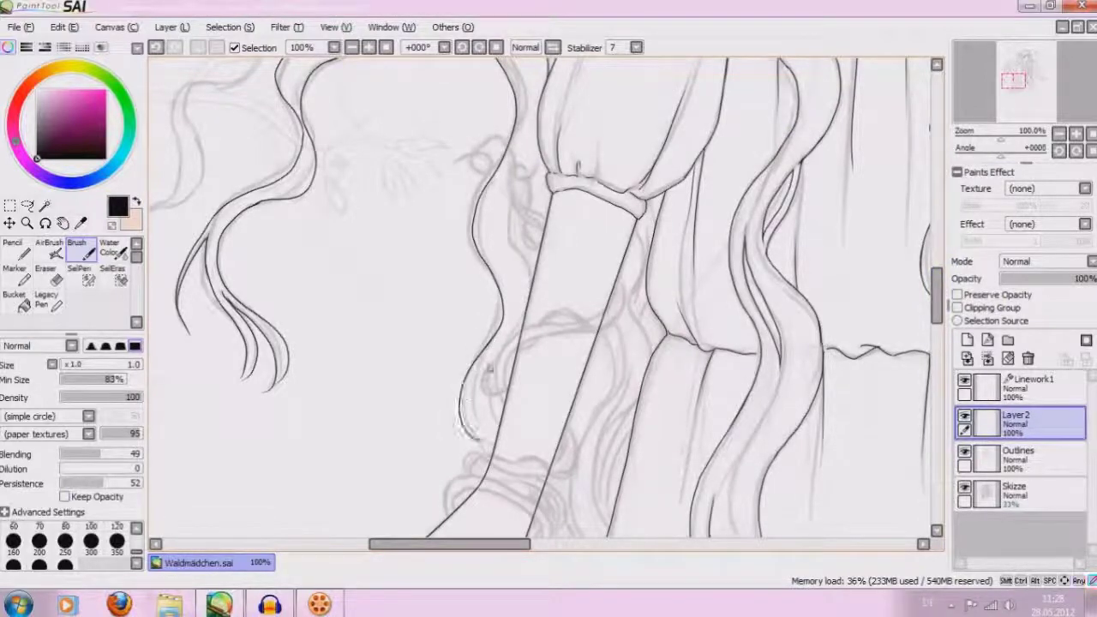
{"action": "left_click_drag", "start_coordinate": [484, 363], "coordinate": [491, 408]}
{"action": "left_click_drag", "start_coordinate": [499, 347], "coordinate": [480, 424]}
{"action": "left_click_drag", "start_coordinate": [514, 339], "coordinate": [485, 420]}
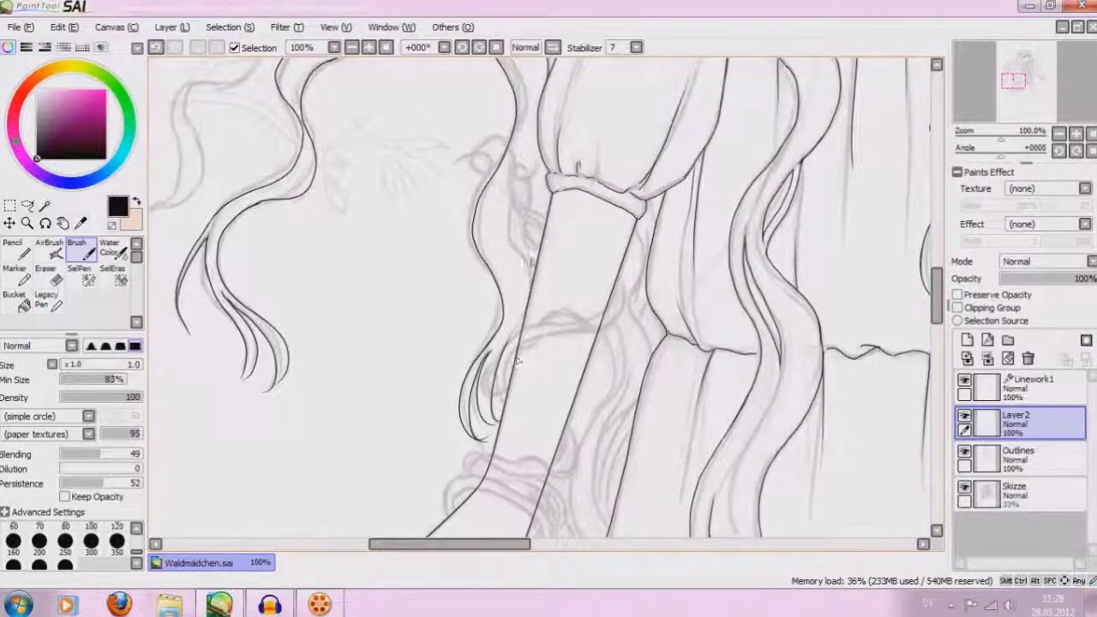
Ink two strands beside the sleeve cuff, then at 150% toggle Layer2 to compare lines
{"action": "left_click_drag", "start_coordinate": [526, 167], "coordinate": [527, 267]}
{"action": "mouse_move", "coordinate": [524, 165]}
{"action": "left_mouse_down"}
{"action": "mouse_move", "coordinate": [518, 209]}
{"action": "mouse_move", "coordinate": [536, 274]}
{"action": "left_mouse_up"}
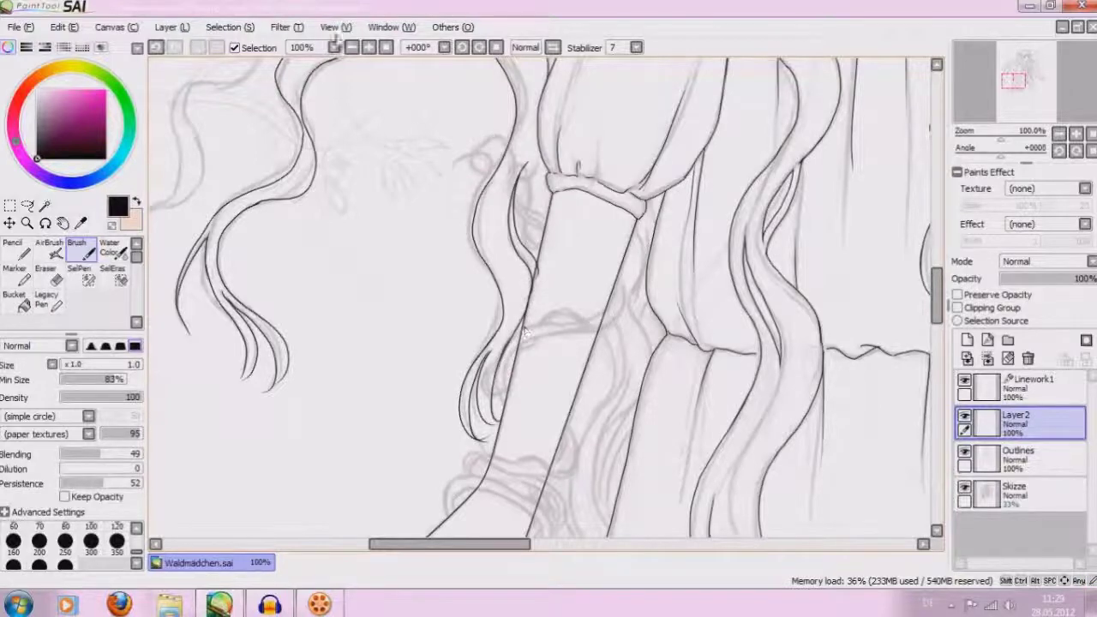
{"action": "left_click", "coordinate": [369, 47]}
{"action": "left_click", "coordinate": [965, 416]}
{"action": "left_click", "coordinate": [965, 416]}
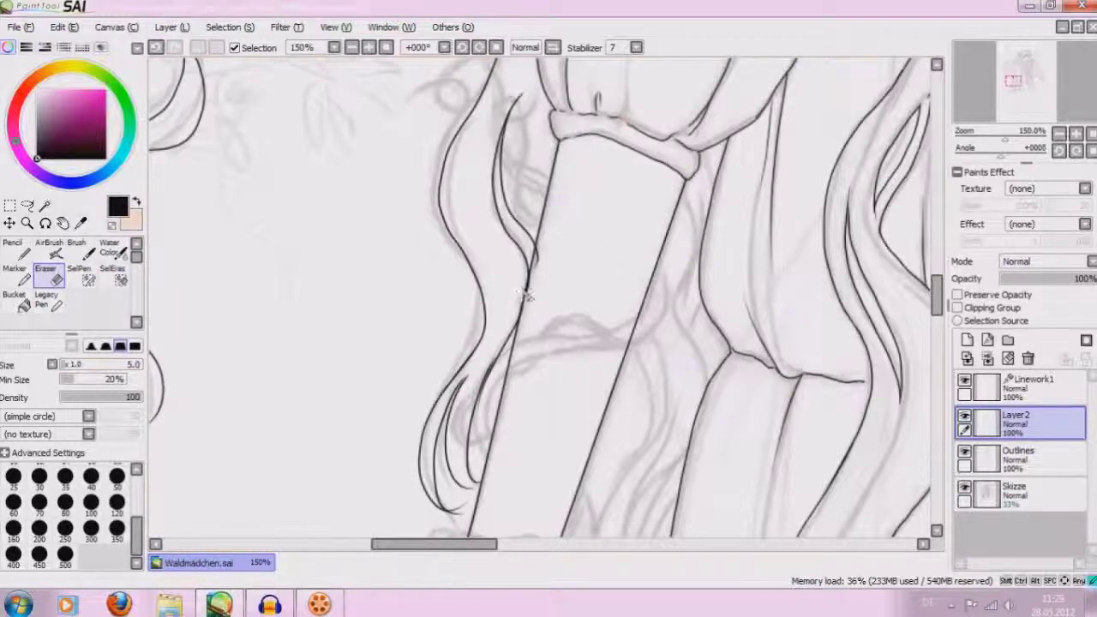
Erase the small overlapping hair-line bit by the arm, recheck at 150%, and select the Outlines layer
{"action": "left_click_drag", "start_coordinate": [532, 290], "coordinate": [535, 287]}
{"action": "left_click", "coordinate": [351, 48]}
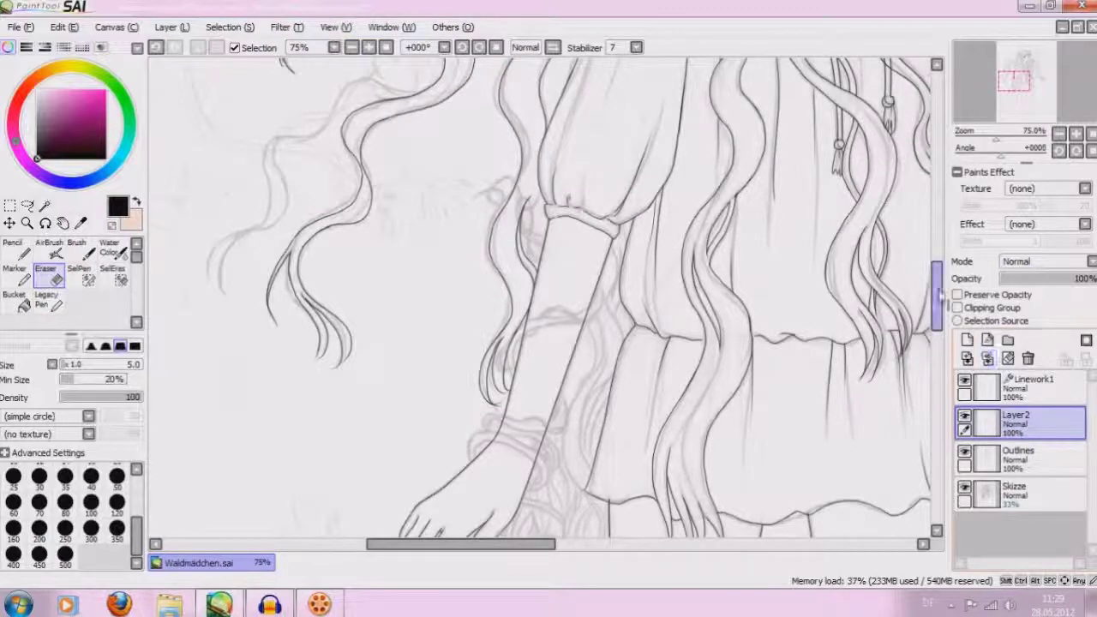
{"action": "mouse_move", "coordinate": [938, 293]}
{"action": "left_mouse_down"}
{"action": "mouse_move", "coordinate": [936, 214]}
{"action": "mouse_move", "coordinate": [926, 228]}
{"action": "left_mouse_up"}
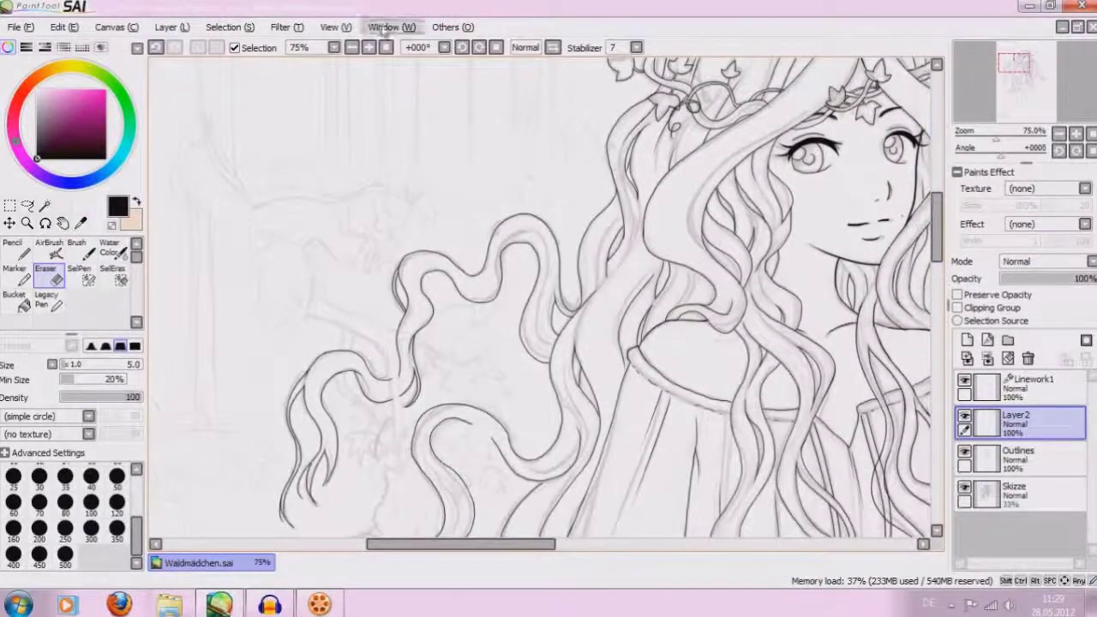
{"action": "left_click", "coordinate": [369, 47]}
{"action": "left_click", "coordinate": [369, 47]}
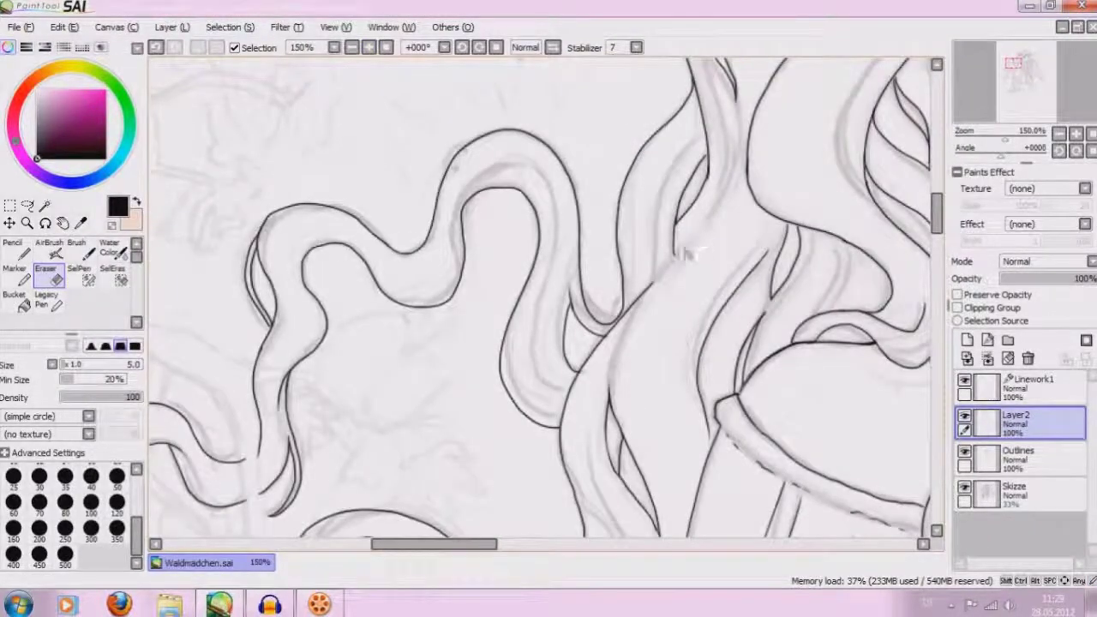
{"action": "key", "text": "alt+bracketleft"}
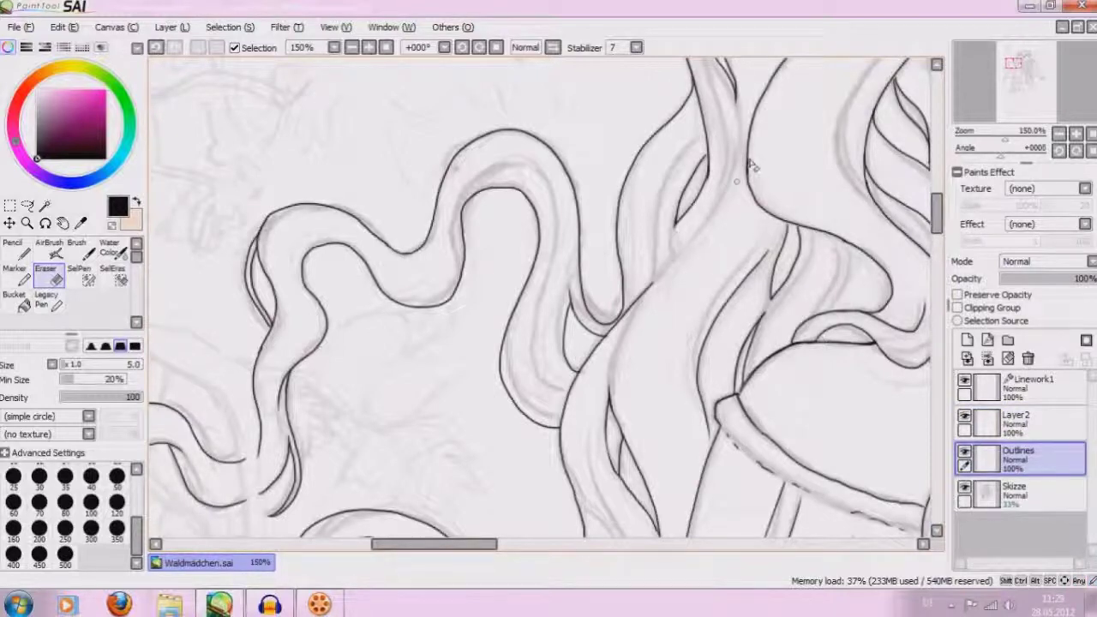
Hide the Skizze sketch layer and toggle Layer2 to check the inked lines alone
{"action": "left_click", "coordinate": [351, 48]}
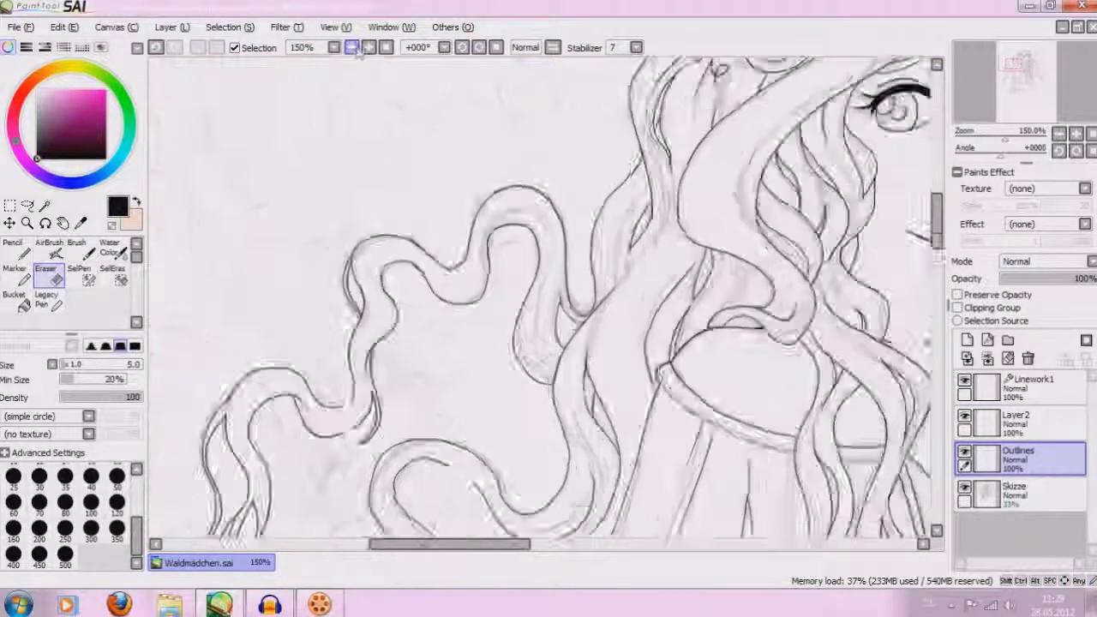
{"action": "left_click", "coordinate": [352, 48]}
{"action": "left_click", "coordinate": [965, 487]}
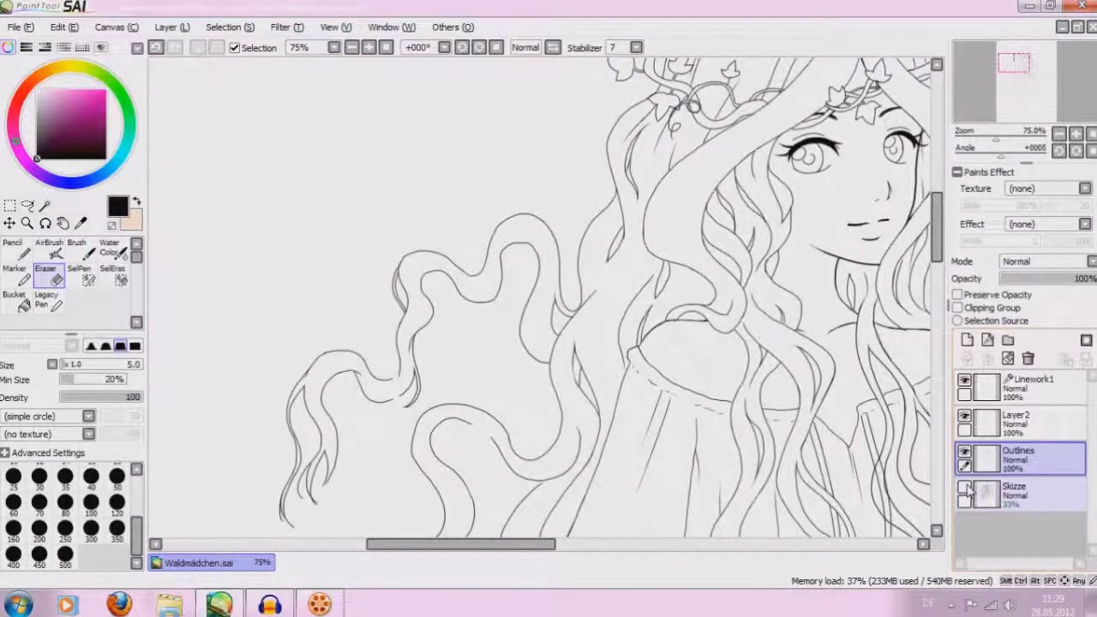
{"action": "left_click", "coordinate": [369, 48]}
{"action": "left_click", "coordinate": [965, 416]}
{"action": "left_click", "coordinate": [965, 416]}
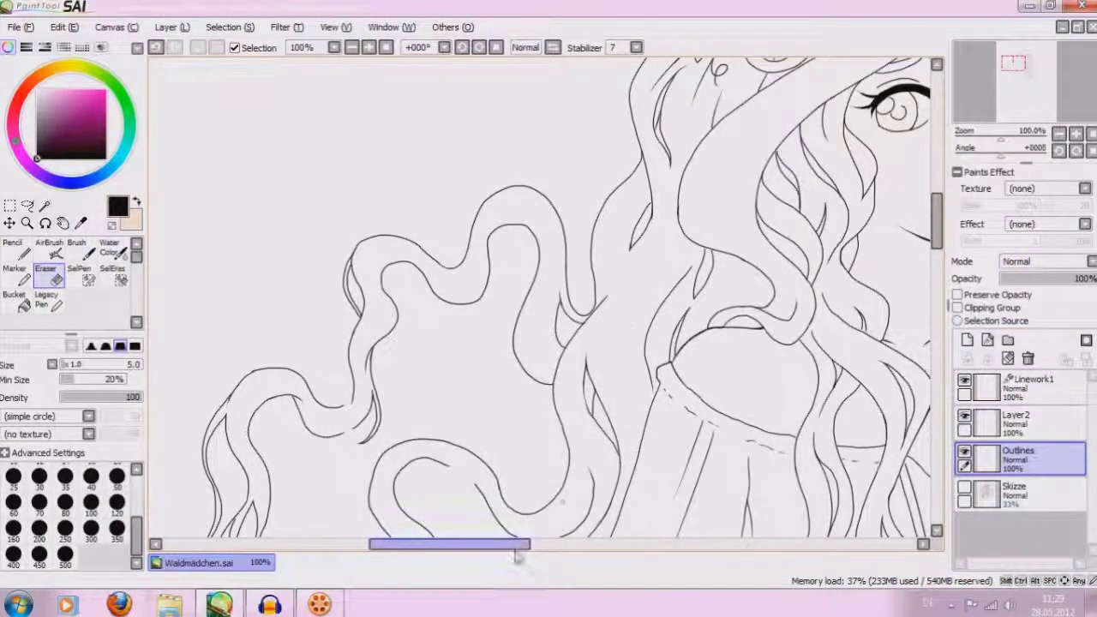
{"action": "left_click", "coordinate": [368, 47]}
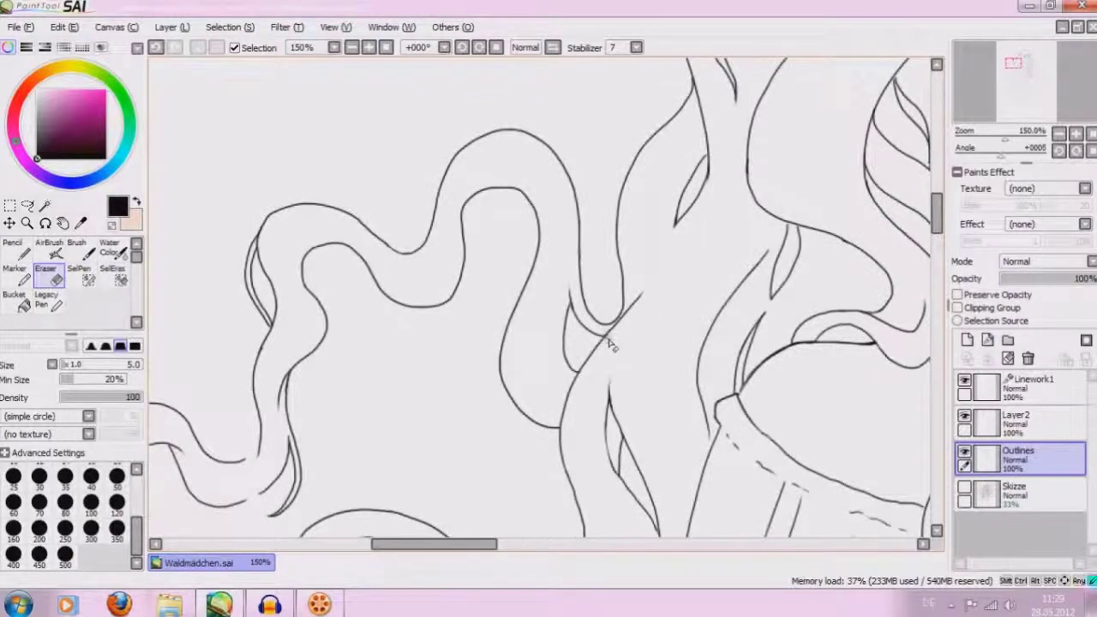
Zoom out to the whole drawing and show the faded Skizze sketch behind the line art
{"action": "left_click_drag", "start_coordinate": [467, 544], "coordinate": [568, 544]}
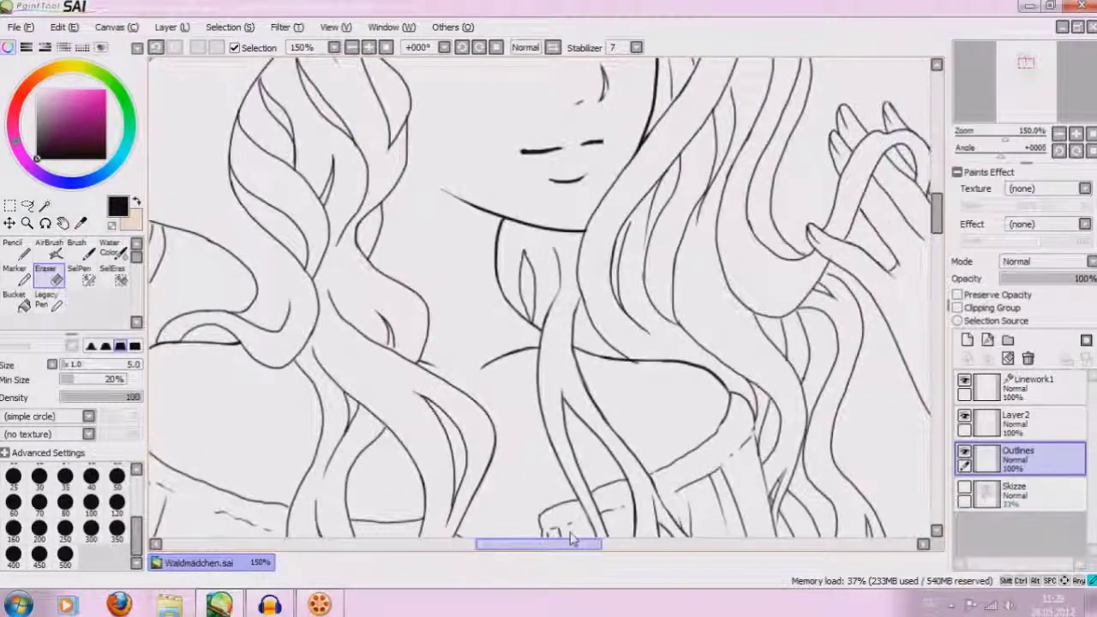
{"action": "left_click_drag", "start_coordinate": [938, 226], "coordinate": [939, 171]}
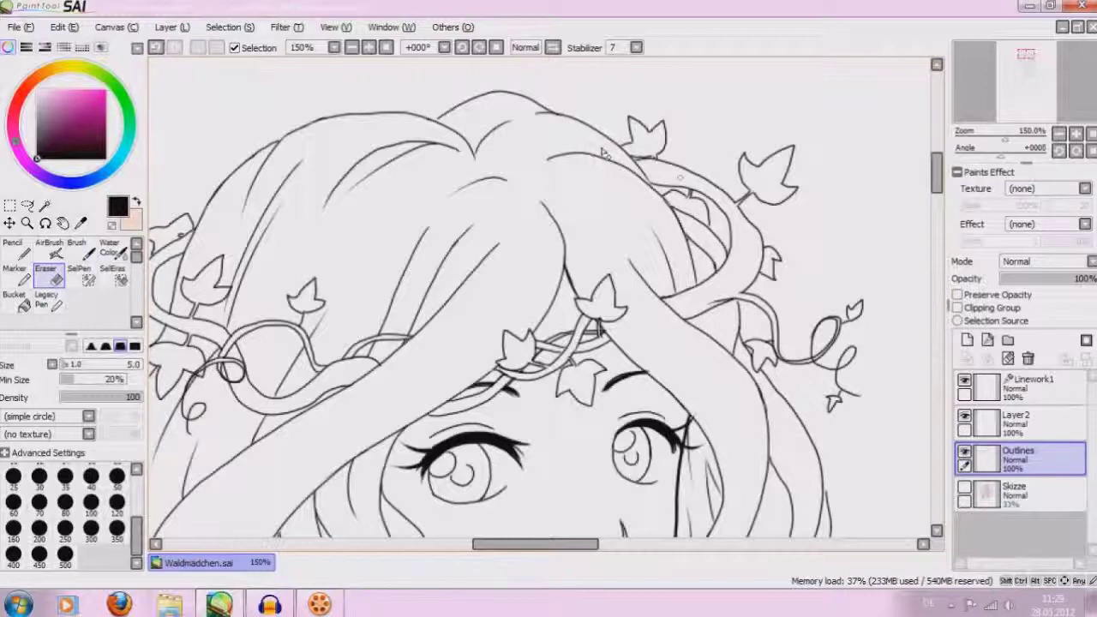
{"action": "left_click", "coordinate": [352, 48]}
{"action": "left_click", "coordinate": [351, 47]}
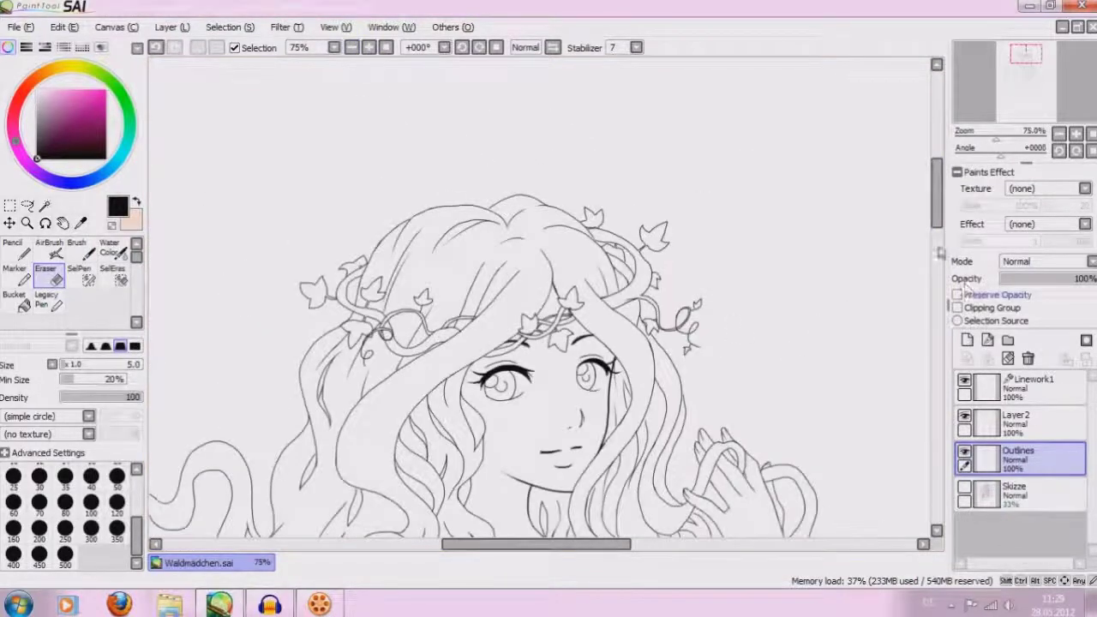
{"action": "left_click", "coordinate": [352, 47]}
{"action": "left_click", "coordinate": [352, 47]}
{"action": "left_click_drag", "start_coordinate": [940, 245], "coordinate": [945, 297]}
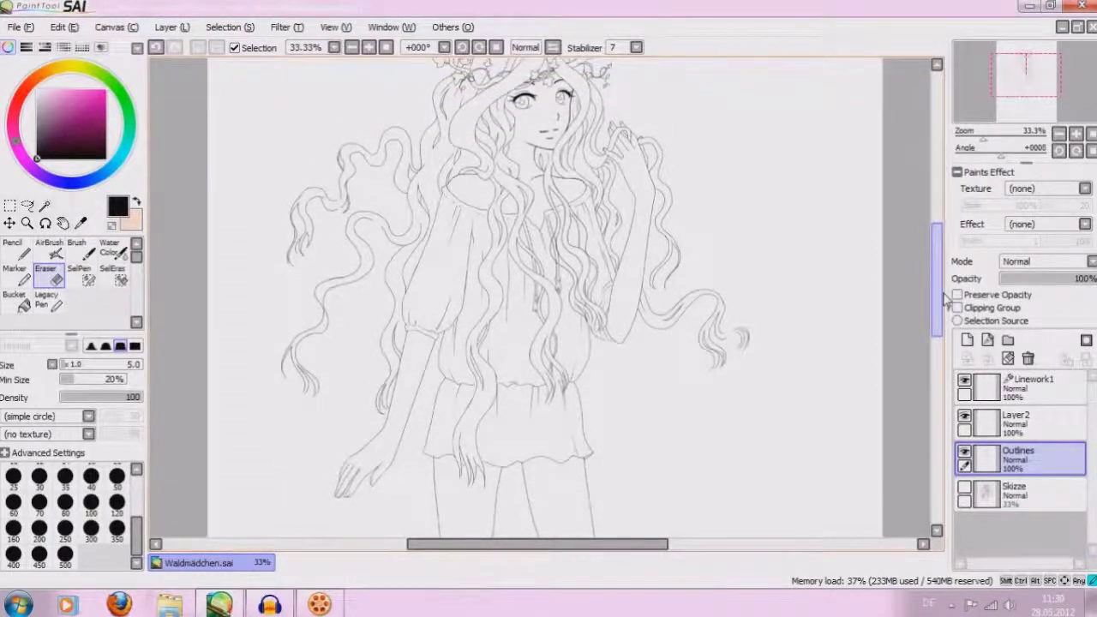
{"action": "left_click_drag", "start_coordinate": [946, 300], "coordinate": [948, 280]}
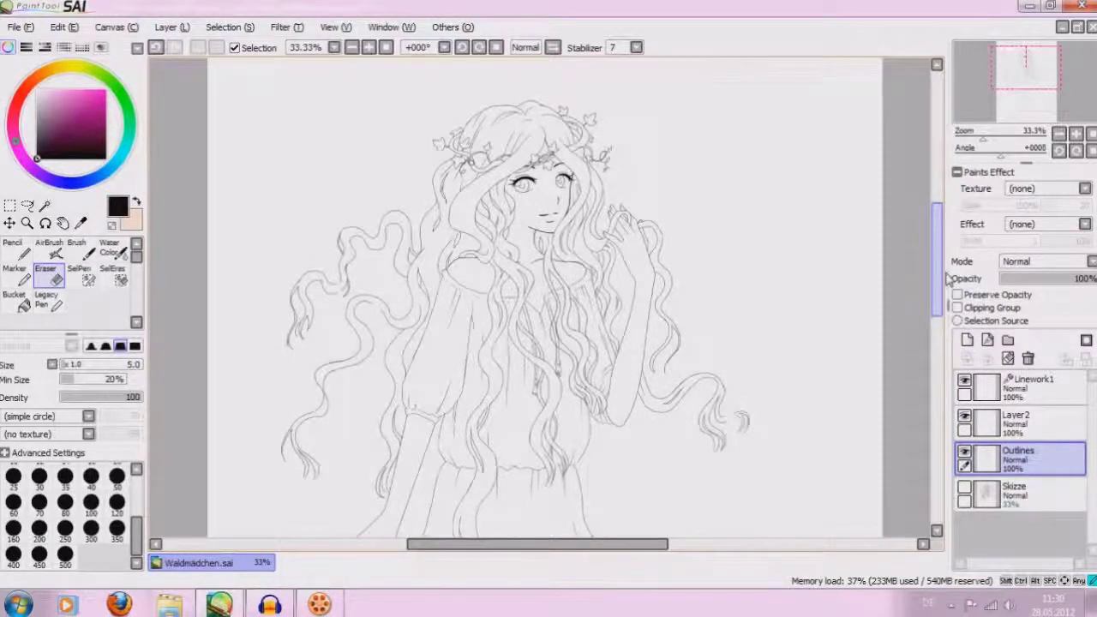
{"action": "left_click", "coordinate": [964, 487]}
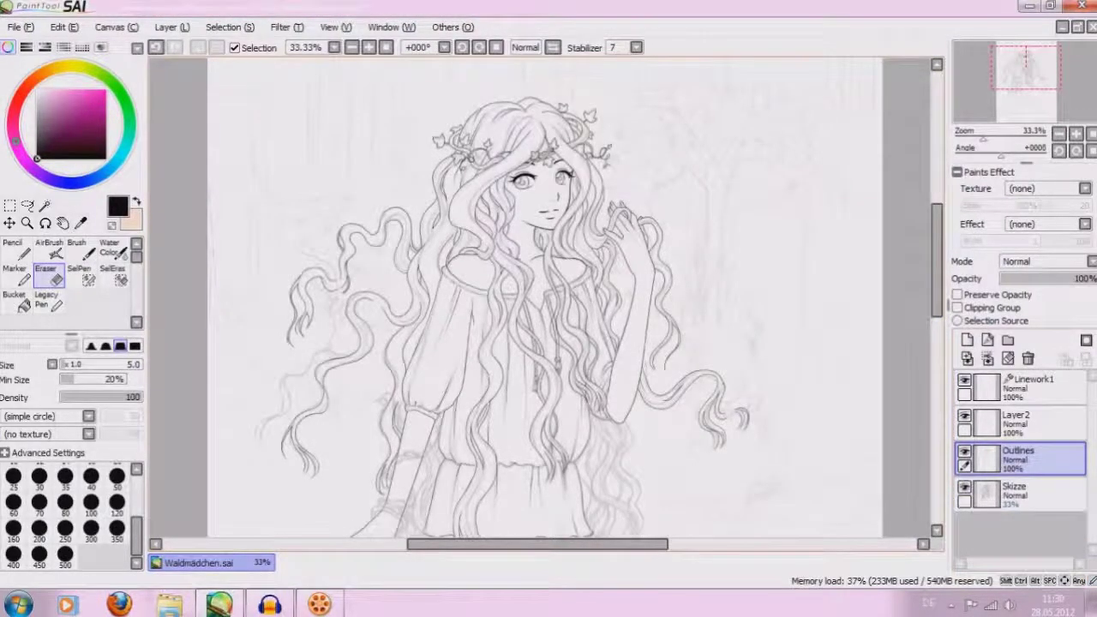
Pan and zoom the view to frame the hair lines left of the sleeve
{"action": "mouse_move", "coordinate": [502, 543]}
{"action": "left_mouse_down"}
{"action": "mouse_move", "coordinate": [539, 552]}
{"action": "mouse_move", "coordinate": [395, 553]}
{"action": "left_mouse_up"}
{"action": "left_click", "coordinate": [368, 47]}
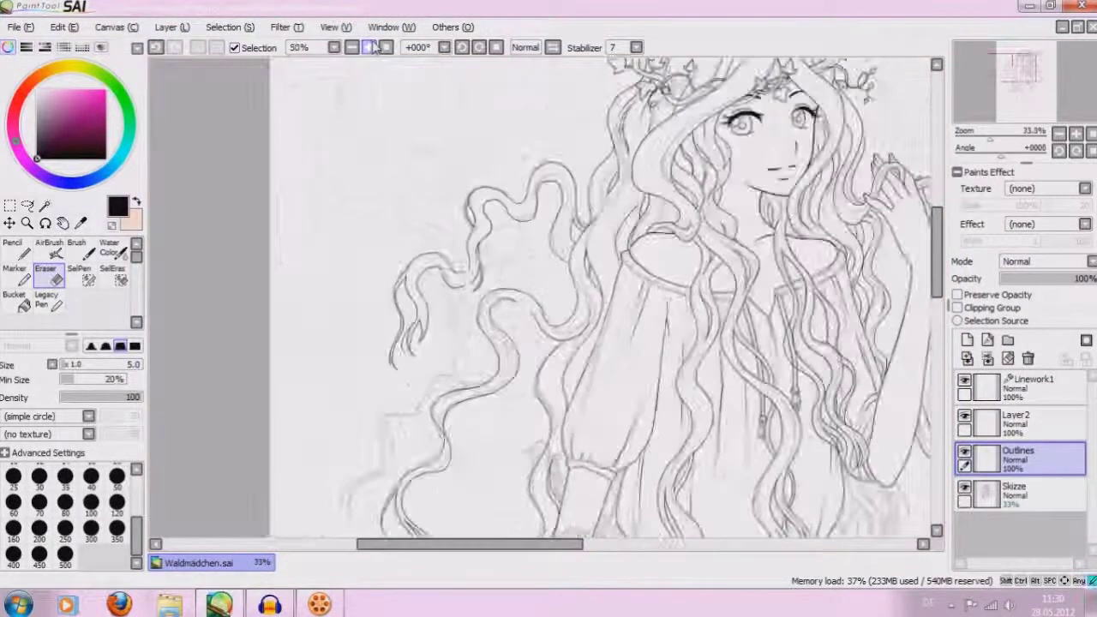
{"action": "left_click", "coordinate": [369, 47]}
{"action": "scroll", "coordinate": [939, 274], "scroll_direction": "up", "scroll_amount": 1}
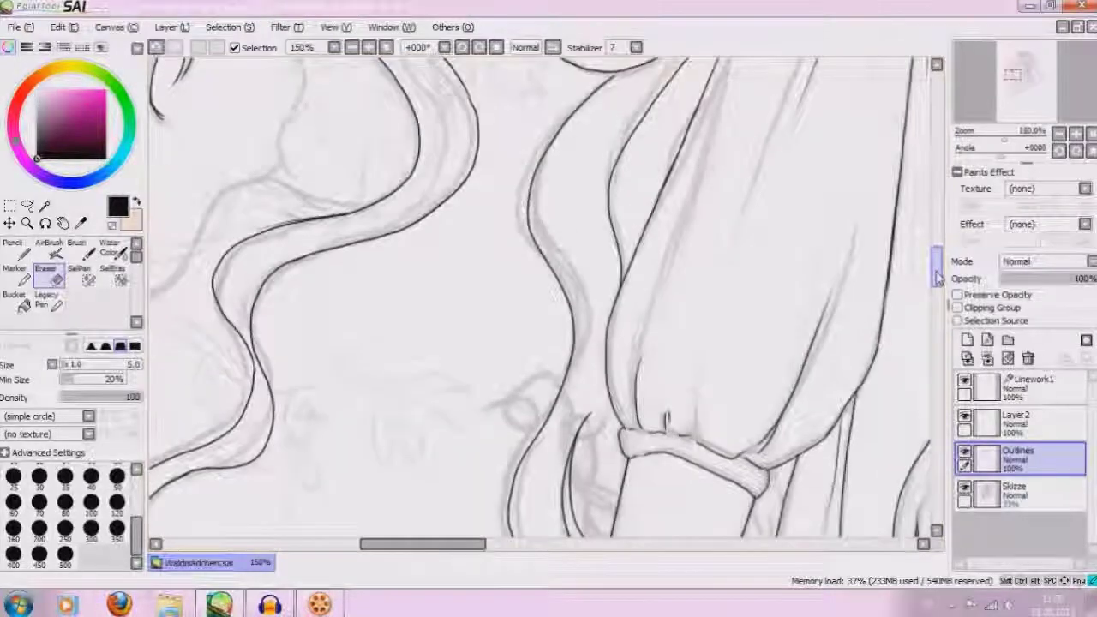
{"action": "left_click_drag", "start_coordinate": [439, 544], "coordinate": [377, 546]}
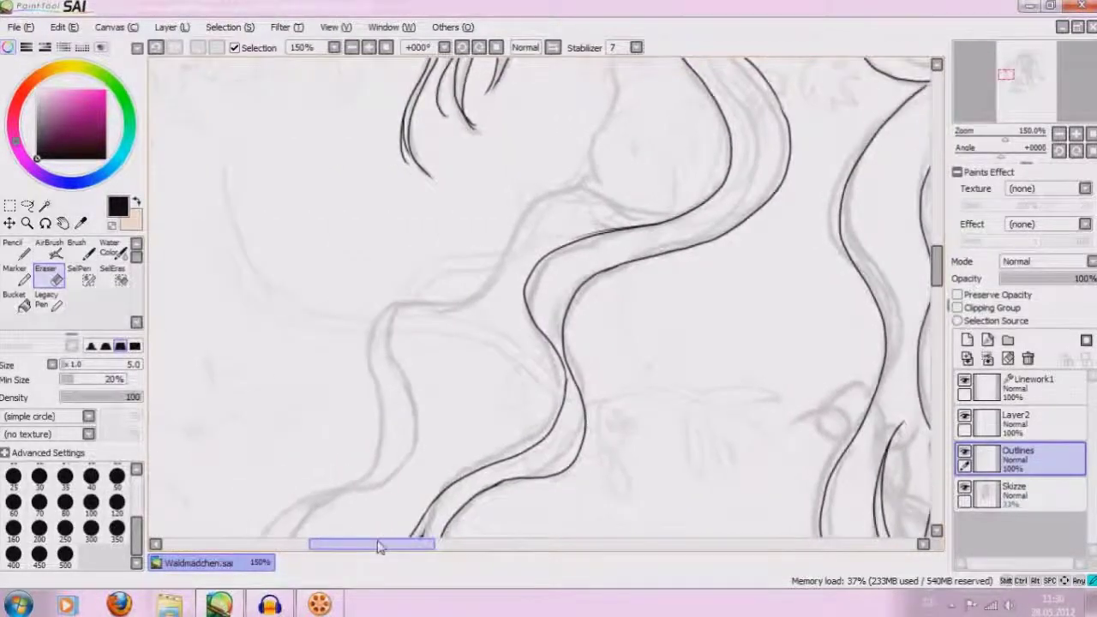
{"action": "left_click", "coordinate": [351, 48]}
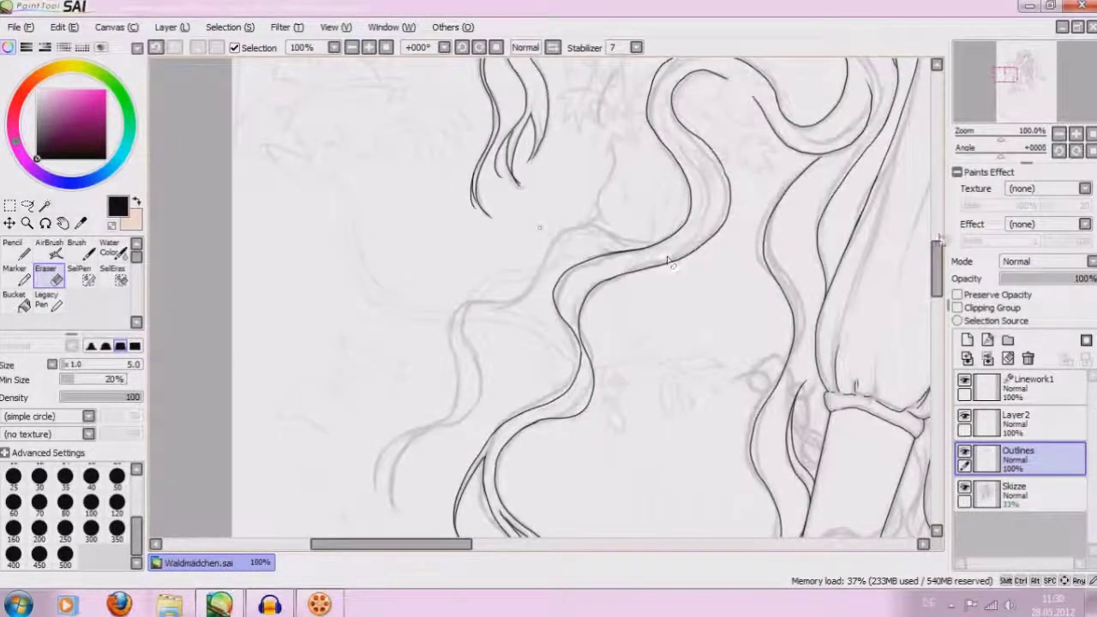
{"action": "left_click_drag", "start_coordinate": [937, 256], "coordinate": [938, 266]}
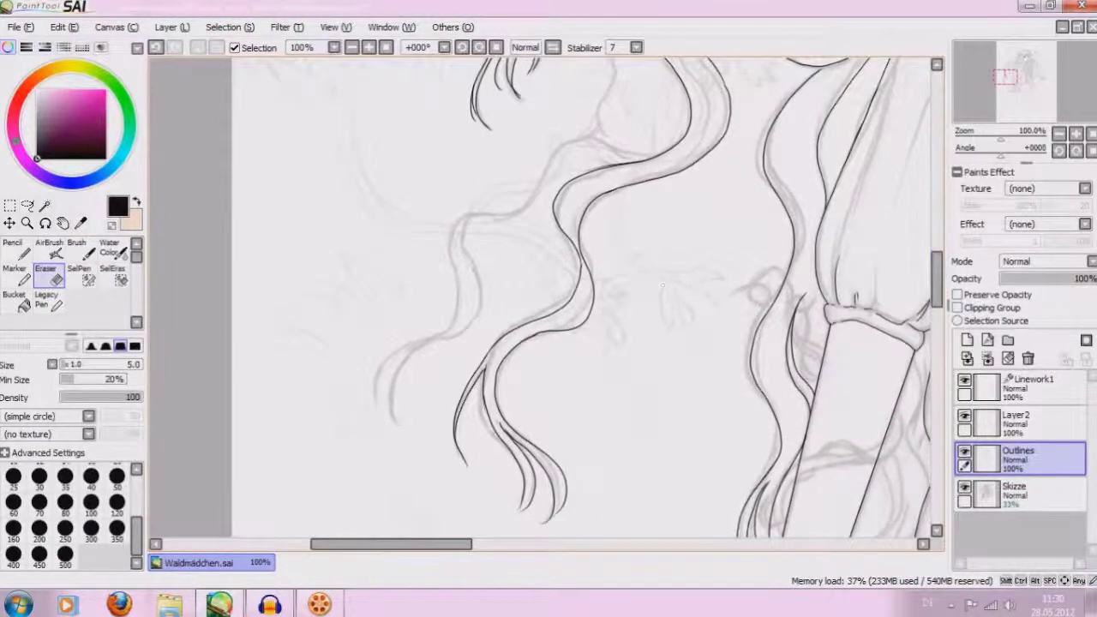
With the Brush, ink the wavy left hair strand, redrawing one stroke, plus a thin strand below
{"action": "left_click", "coordinate": [82, 254]}
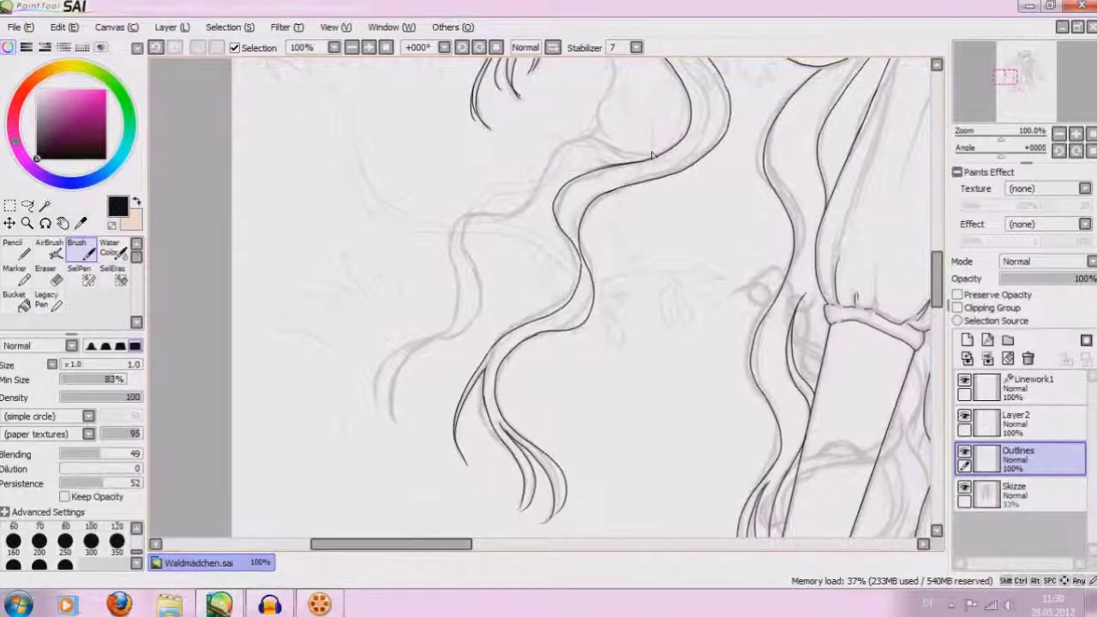
{"action": "mouse_move", "coordinate": [652, 157]}
{"action": "left_mouse_down"}
{"action": "mouse_move", "coordinate": [358, 393]}
{"action": "mouse_move", "coordinate": [361, 416]}
{"action": "left_mouse_up"}
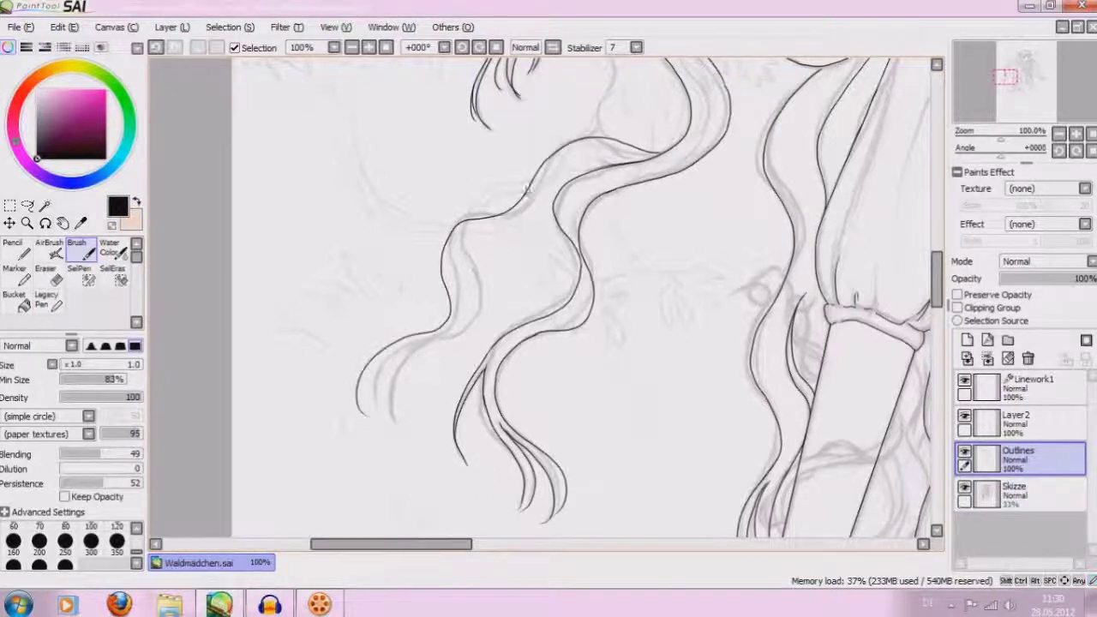
{"action": "left_click", "coordinate": [156, 48]}
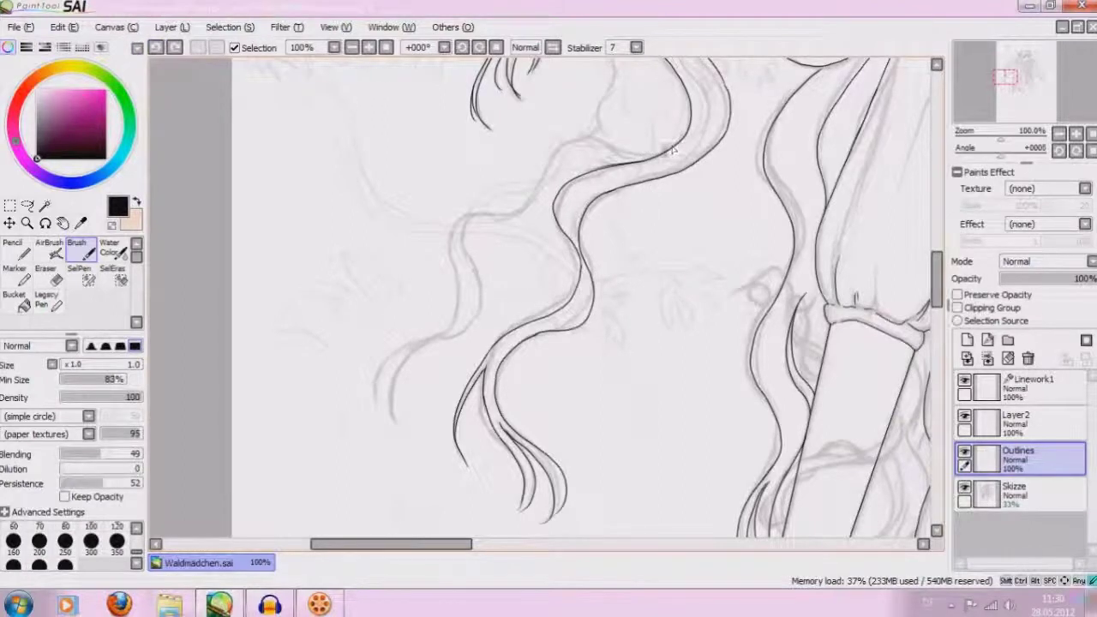
{"action": "mouse_move", "coordinate": [575, 136]}
{"action": "left_mouse_down"}
{"action": "mouse_move", "coordinate": [487, 213]}
{"action": "mouse_move", "coordinate": [377, 410]}
{"action": "left_mouse_up"}
{"action": "left_click_drag", "start_coordinate": [398, 350], "coordinate": [413, 341]}
{"action": "mouse_move", "coordinate": [623, 156]}
{"action": "left_mouse_down"}
{"action": "mouse_move", "coordinate": [553, 155]}
{"action": "mouse_move", "coordinate": [470, 240]}
{"action": "mouse_move", "coordinate": [460, 310]}
{"action": "mouse_move", "coordinate": [427, 350]}
{"action": "left_mouse_up"}
{"action": "left_click_drag", "start_coordinate": [380, 405], "coordinate": [406, 422]}
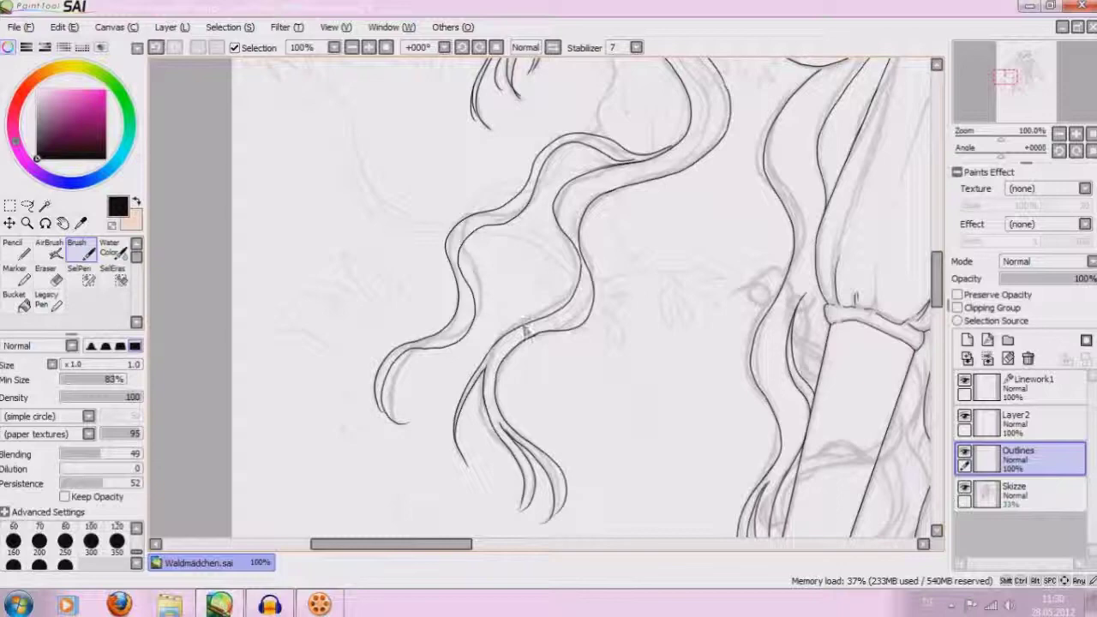
{"action": "left_click_drag", "start_coordinate": [443, 347], "coordinate": [428, 398]}
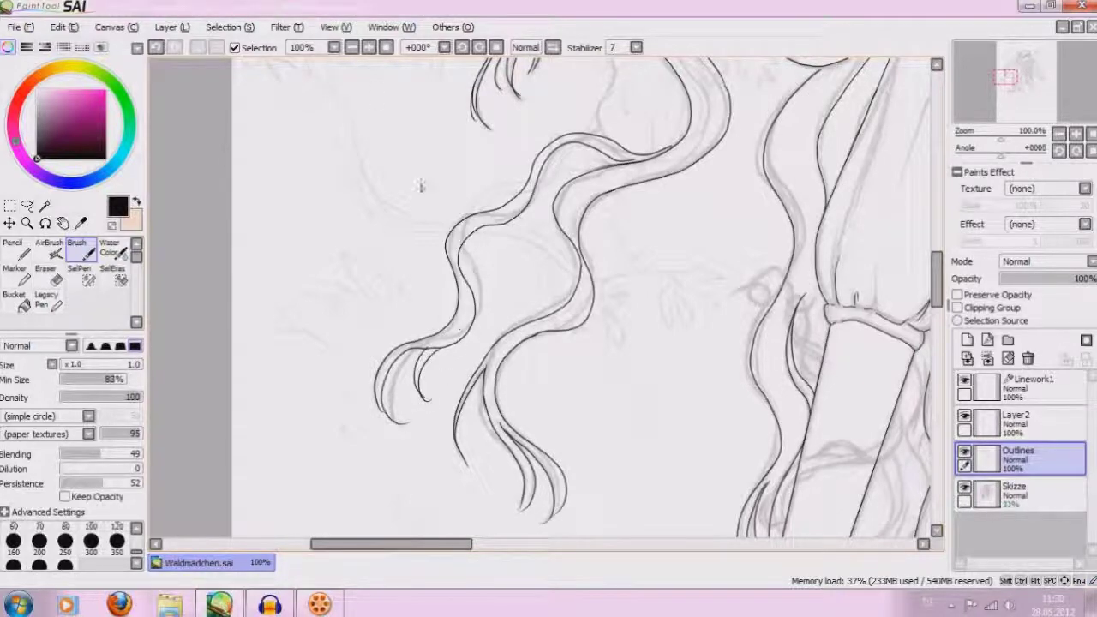
{"action": "left_click", "coordinate": [371, 48]}
{"action": "left_click_drag", "start_coordinate": [937, 270], "coordinate": [937, 287]}
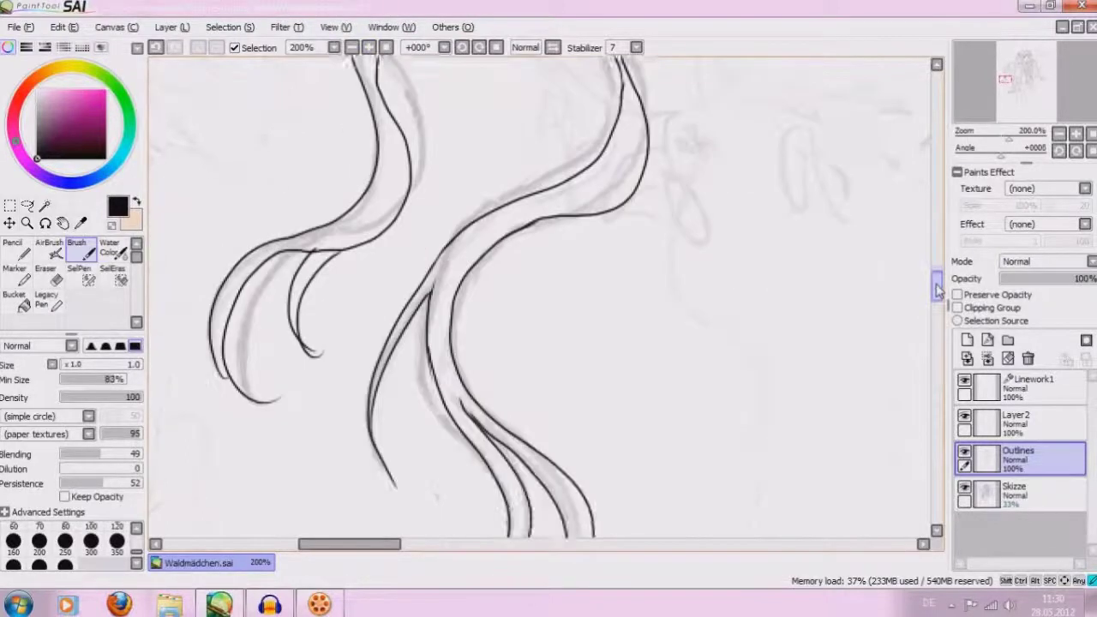
Redraw the inner hair stroke and join it to the outer hair contour
{"action": "key", "text": "ctrl+z"}
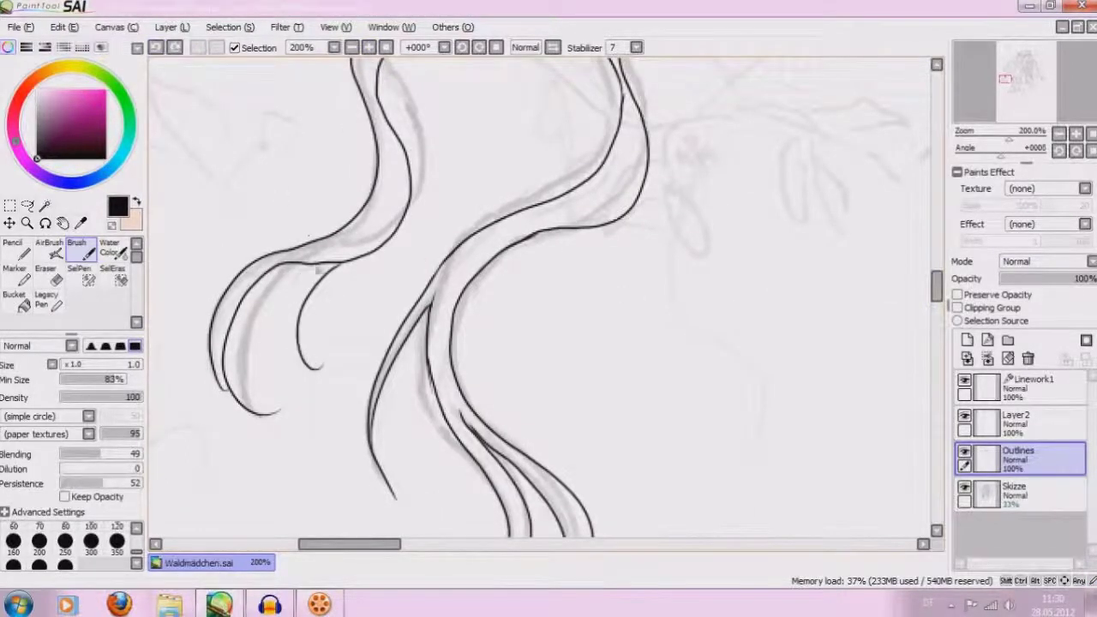
{"action": "left_click_drag", "start_coordinate": [333, 258], "coordinate": [294, 310]}
{"action": "left_click", "coordinate": [46, 275]}
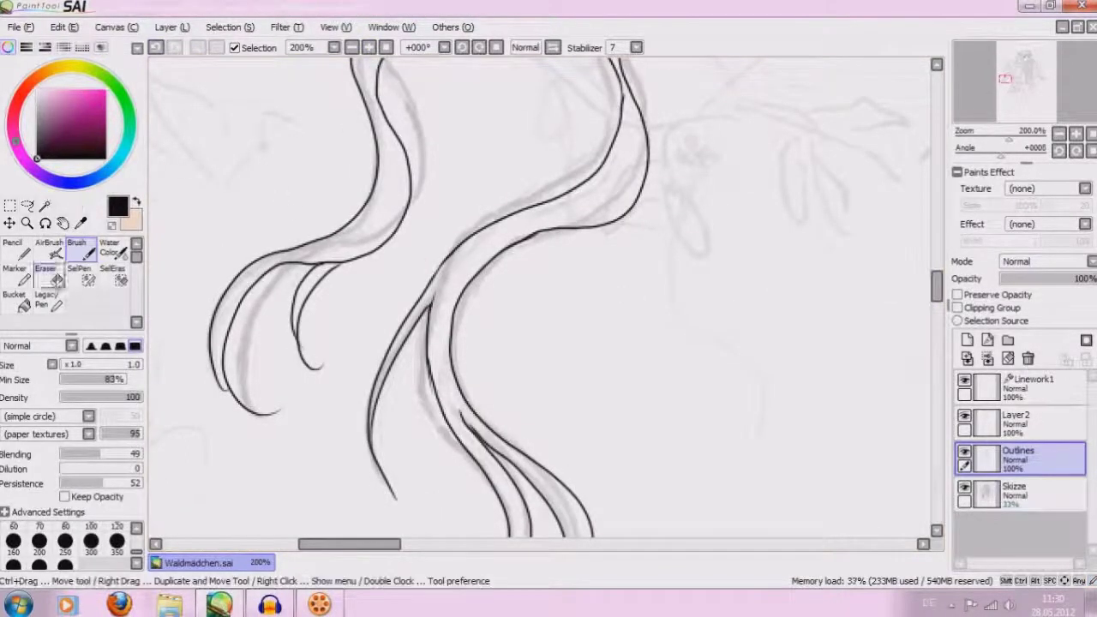
{"action": "left_click_drag", "start_coordinate": [73, 371], "coordinate": [65, 367]}
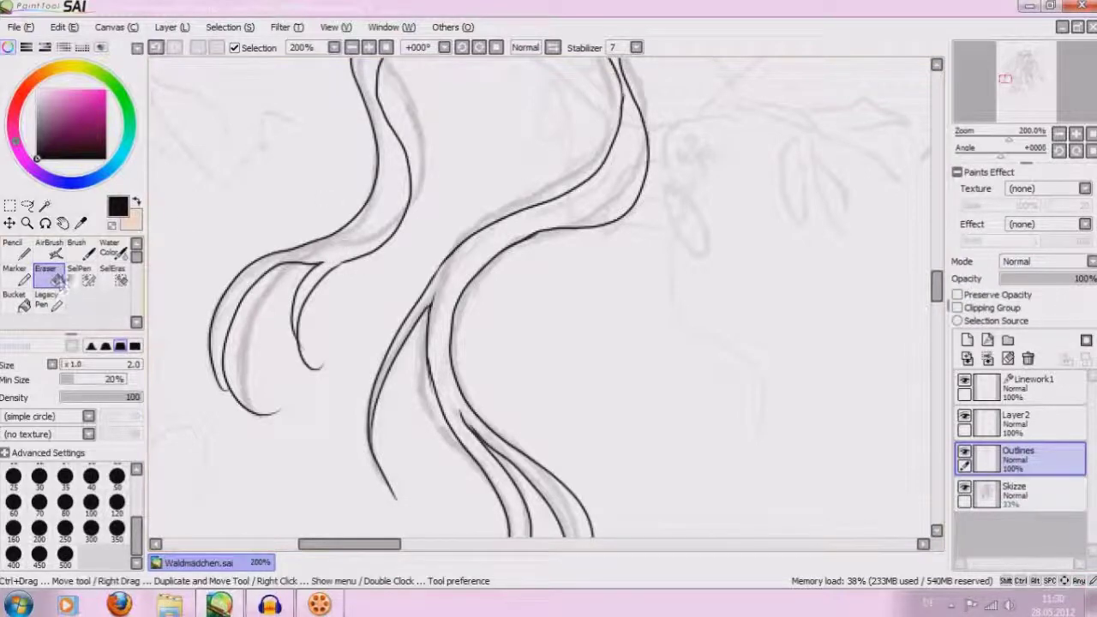
{"action": "left_click", "coordinate": [110, 248]}
{"action": "left_click", "coordinate": [76, 249]}
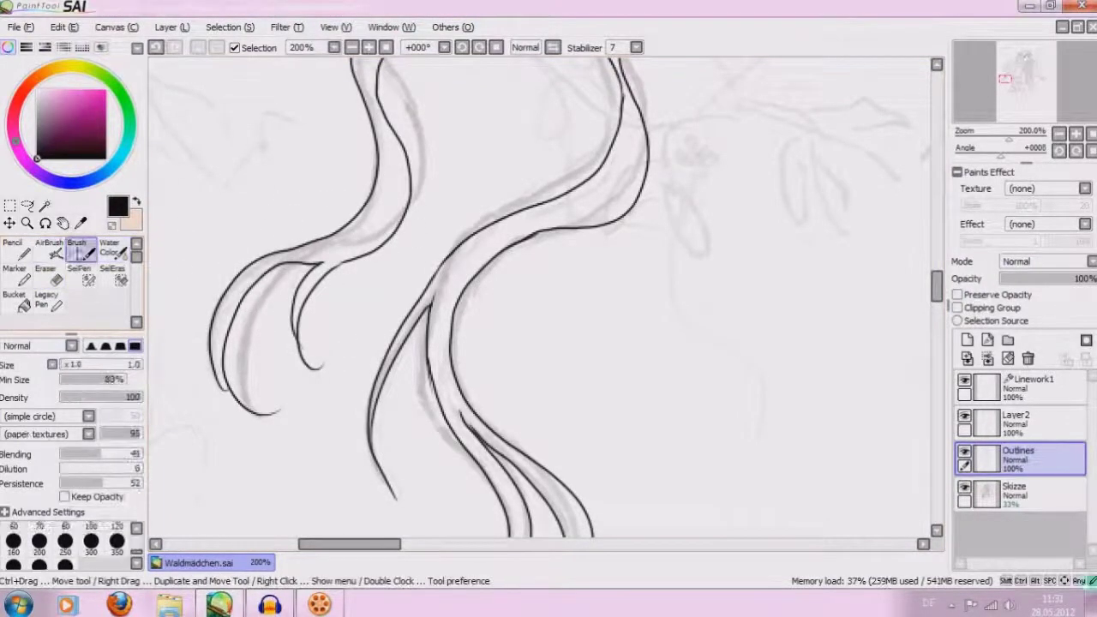
{"action": "key", "text": "ctrl+z"}
{"action": "left_click_drag", "start_coordinate": [330, 263], "coordinate": [349, 249]}
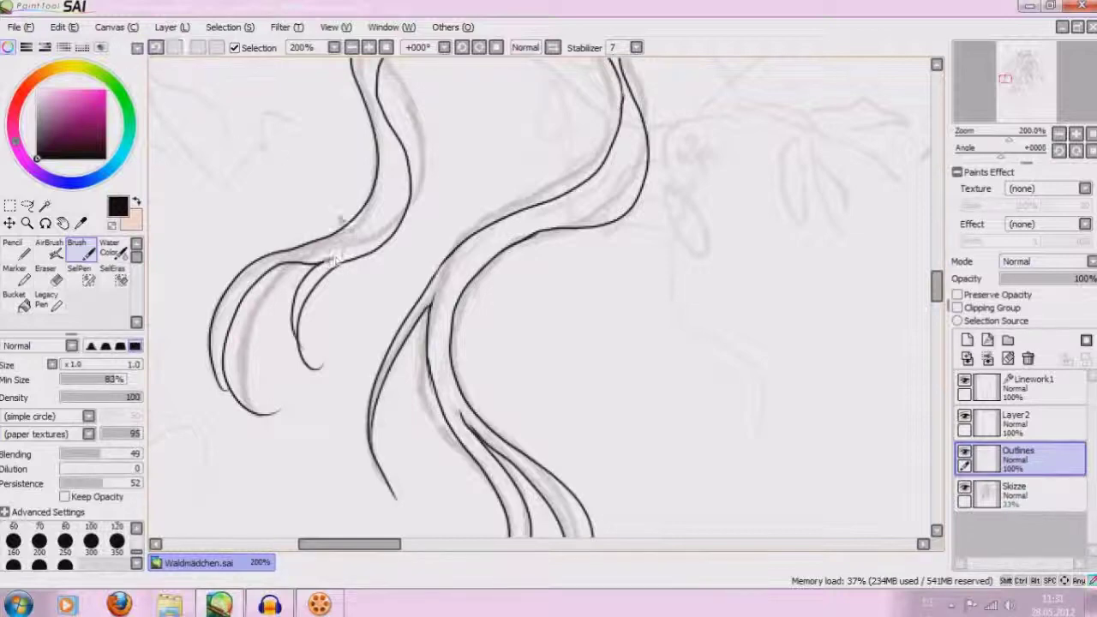
Erase doubled stroke bits on the lower-left hair
{"action": "left_click", "coordinate": [45, 274]}
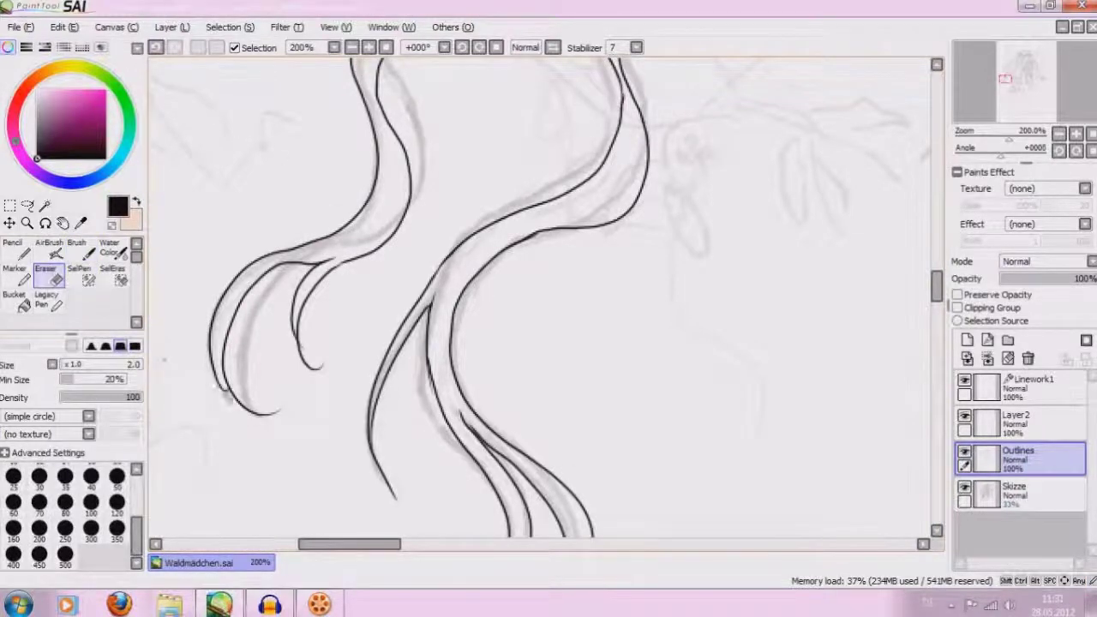
{"action": "left_click_drag", "start_coordinate": [230, 398], "coordinate": [230, 369]}
{"action": "left_click", "coordinate": [351, 48]}
{"action": "left_click", "coordinate": [351, 47]}
{"action": "left_click_drag", "start_coordinate": [441, 543], "coordinate": [527, 529]}
{"action": "left_click", "coordinate": [368, 47]}
{"action": "left_click", "coordinate": [368, 47]}
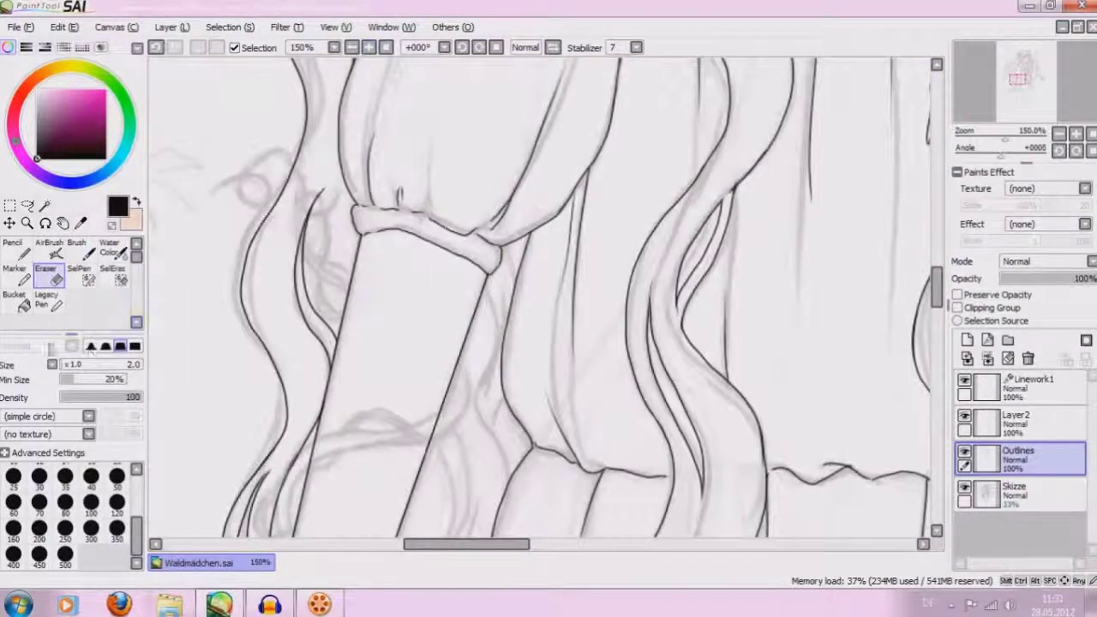
Redraw the inner hair curve beside the sleeve after undoing the first attempt
{"action": "left_click", "coordinate": [76, 248]}
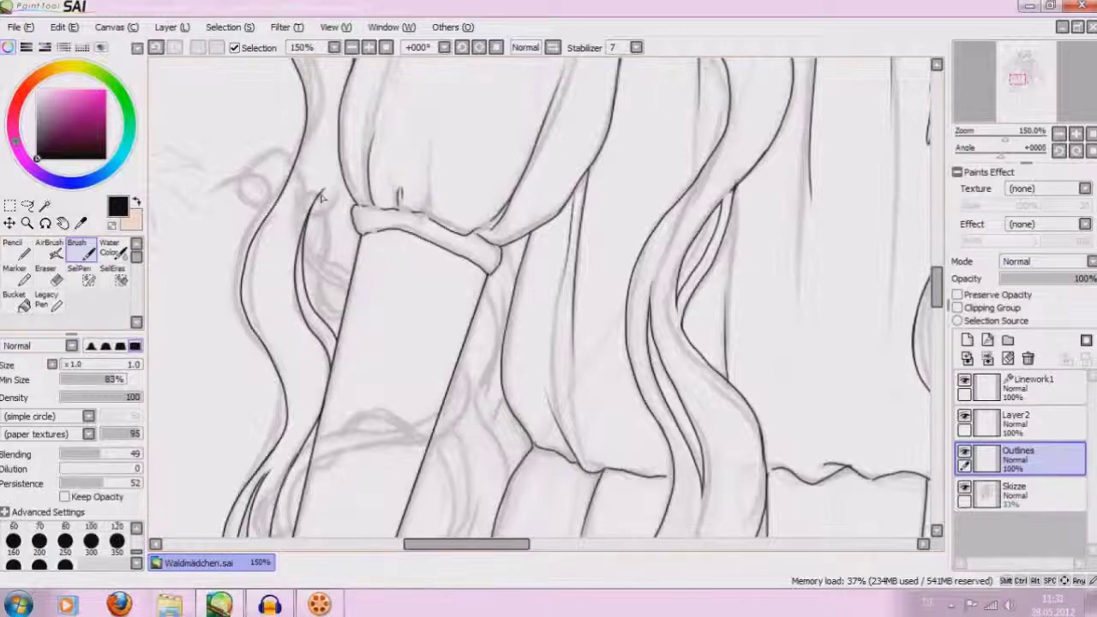
{"action": "left_click_drag", "start_coordinate": [338, 165], "coordinate": [330, 274]}
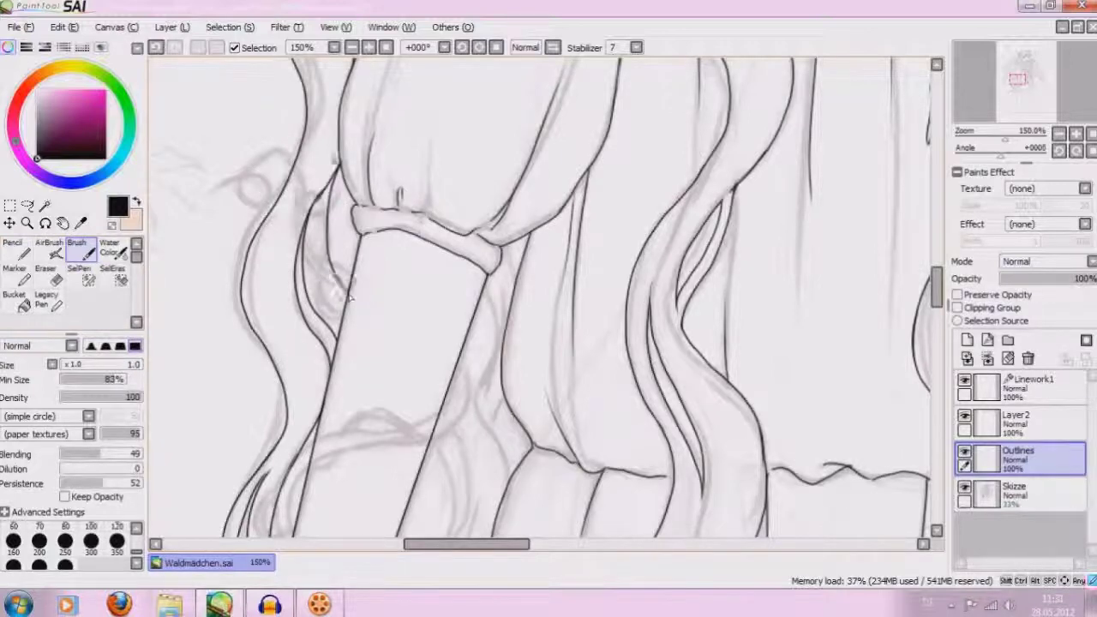
{"action": "left_click", "coordinate": [155, 47]}
{"action": "left_click", "coordinate": [156, 48]}
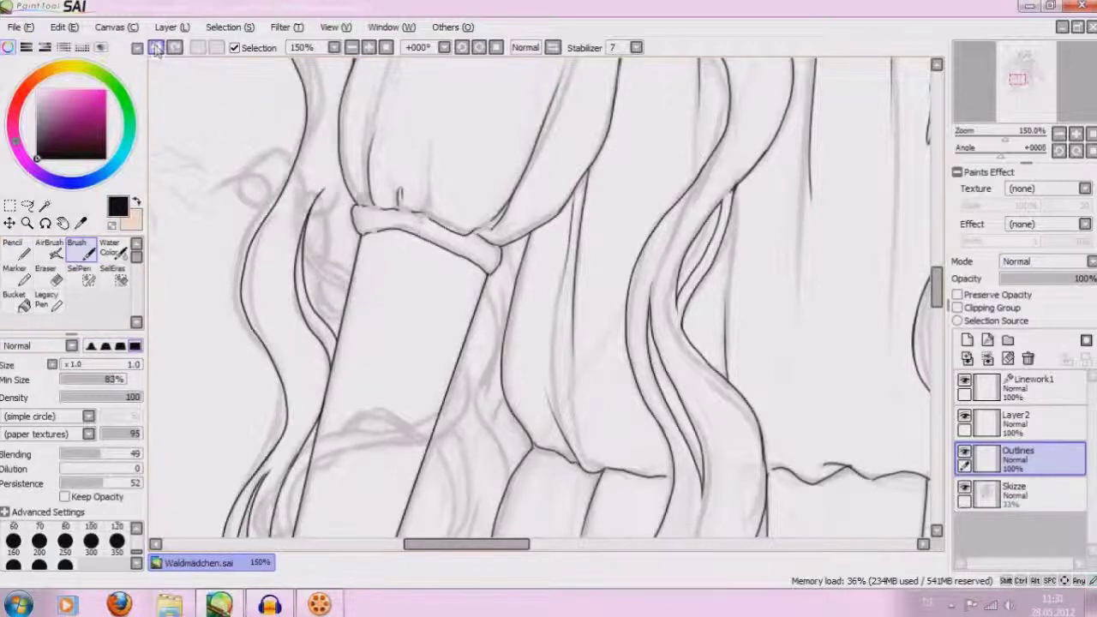
{"action": "left_click_drag", "start_coordinate": [307, 225], "coordinate": [346, 171]}
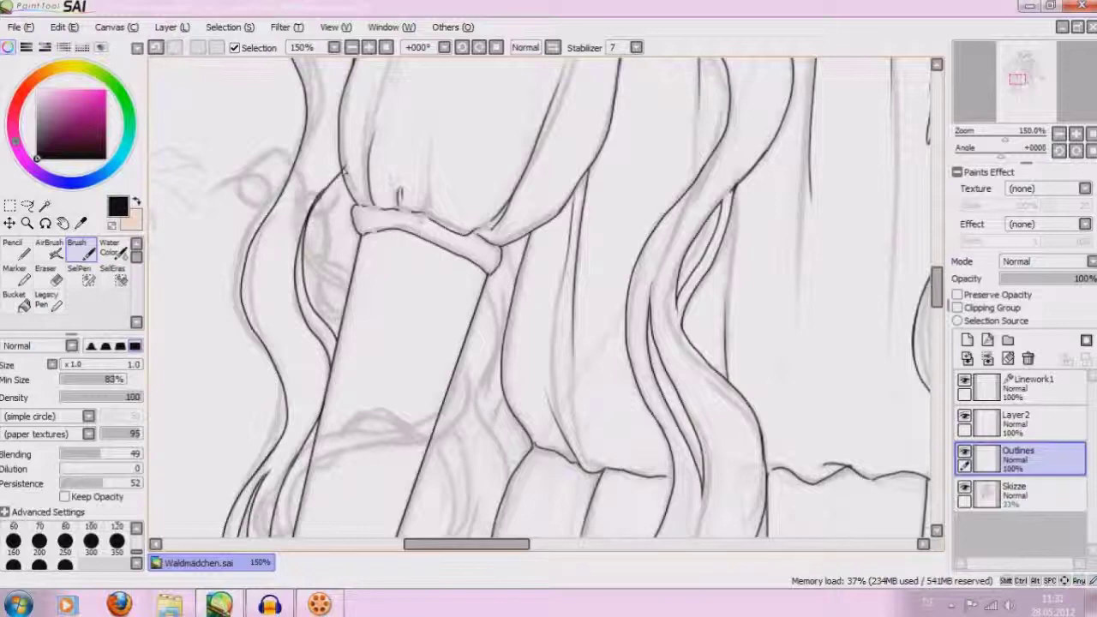
Erase the small spot and stray stroke near the sleeve cuff on the Outlines layer
{"action": "left_click", "coordinate": [45, 273]}
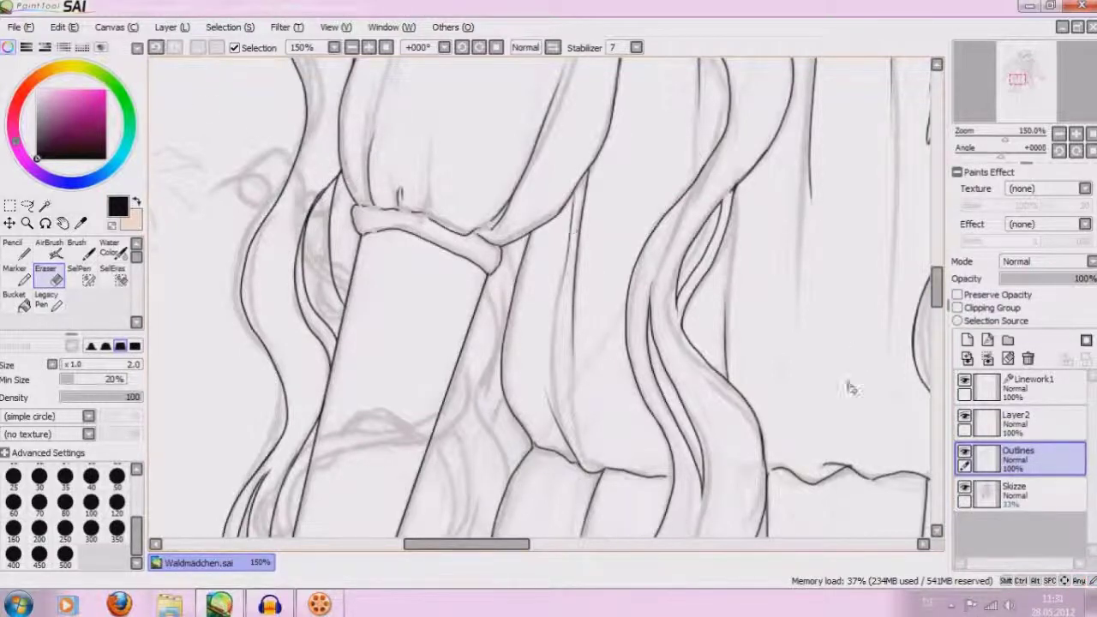
{"action": "left_click", "coordinate": [1020, 420]}
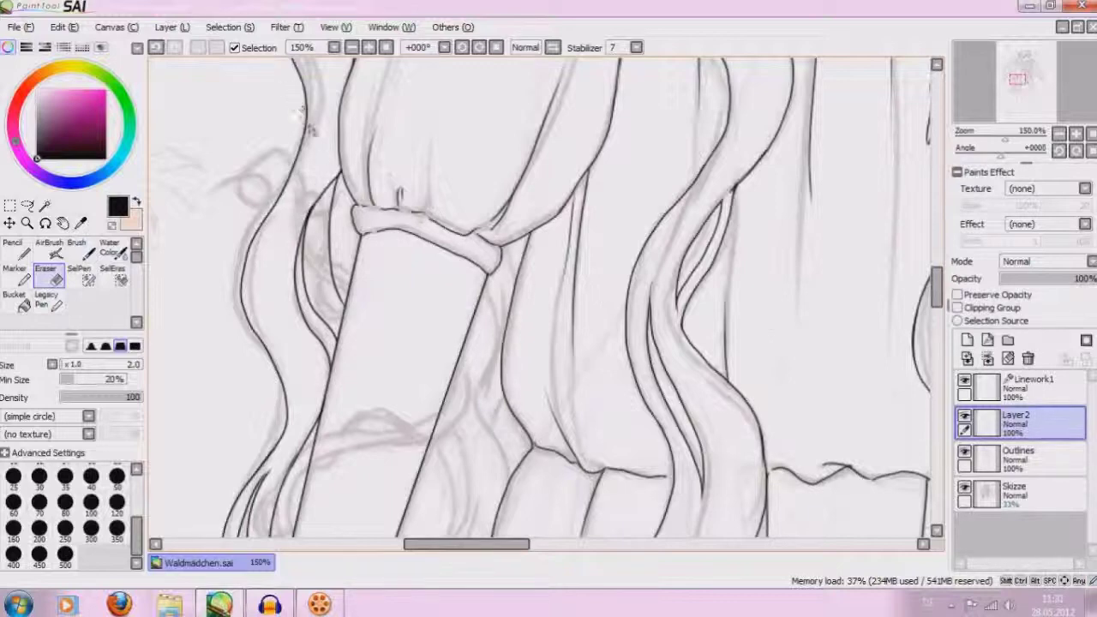
{"action": "left_click", "coordinate": [1020, 456]}
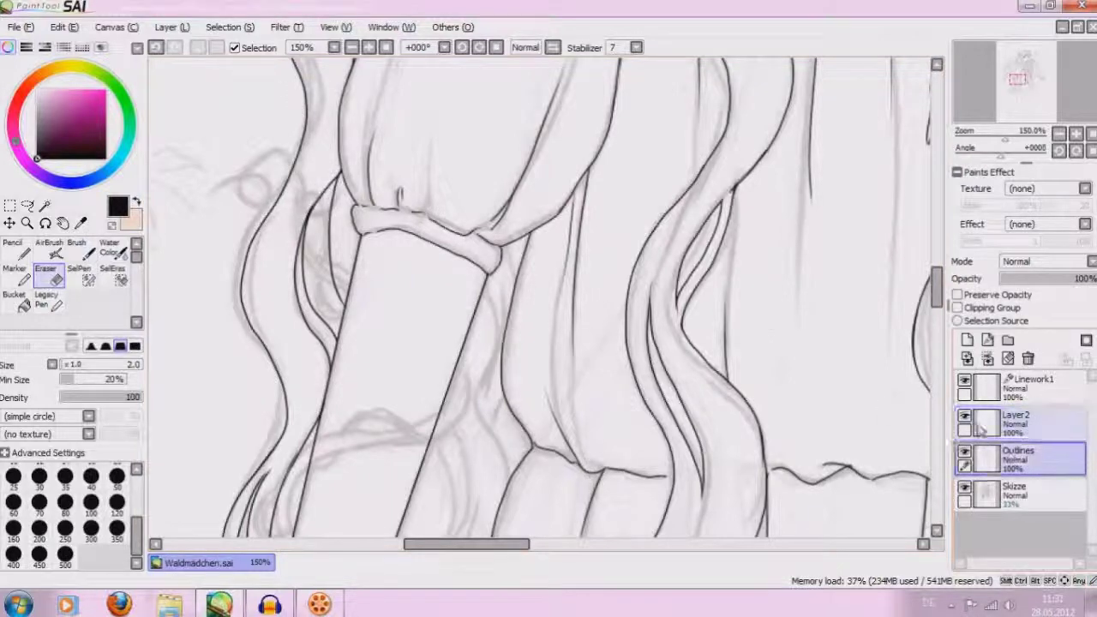
{"action": "mouse_move", "coordinate": [351, 203]}
{"action": "left_mouse_down"}
{"action": "mouse_move", "coordinate": [336, 175]}
{"action": "mouse_move", "coordinate": [324, 196]}
{"action": "left_mouse_up"}
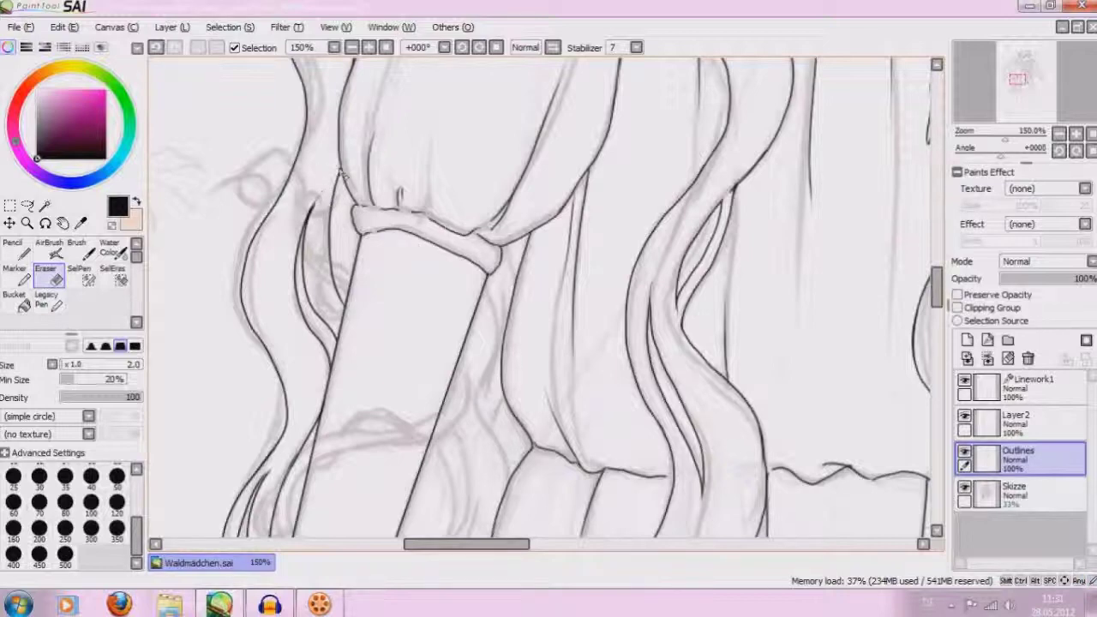
{"action": "left_click", "coordinate": [1020, 420]}
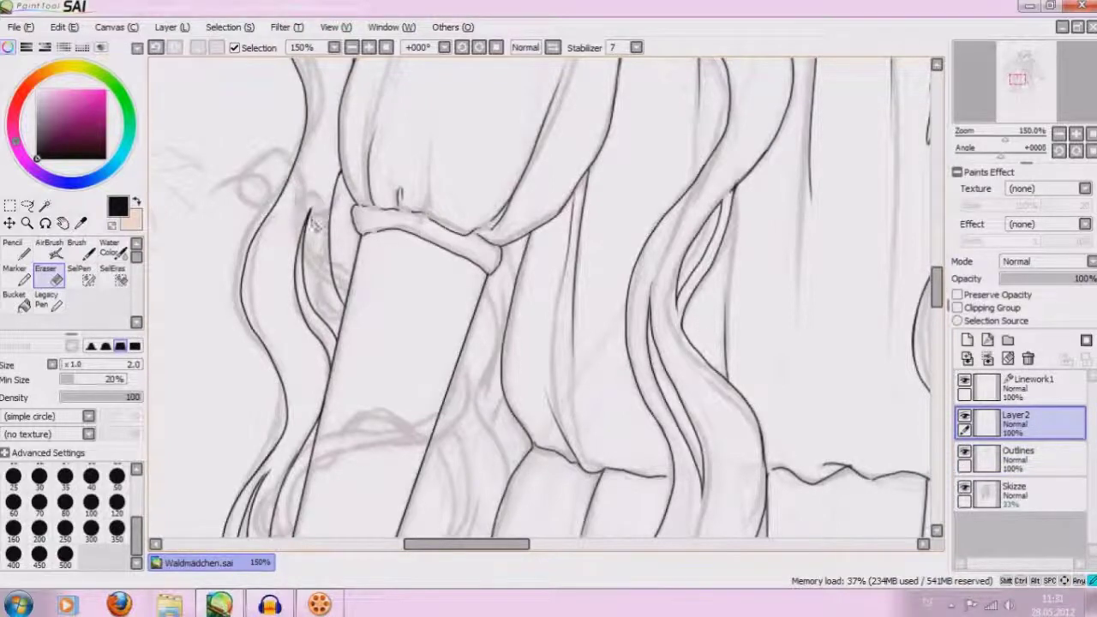
{"action": "left_click", "coordinate": [1021, 456]}
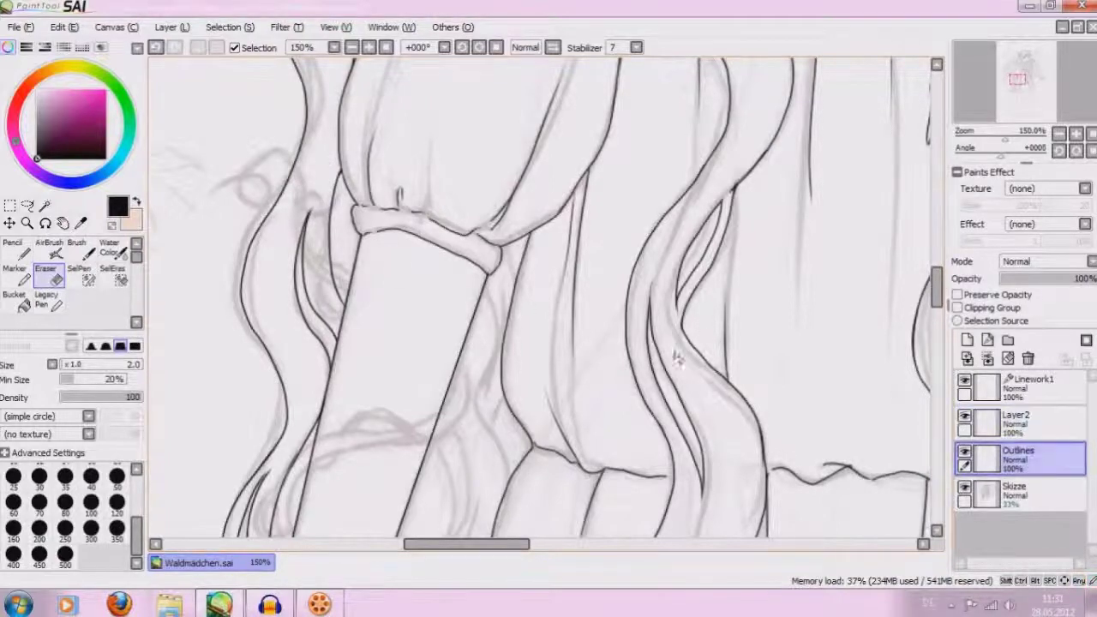
{"action": "left_click_drag", "start_coordinate": [301, 224], "coordinate": [311, 221]}
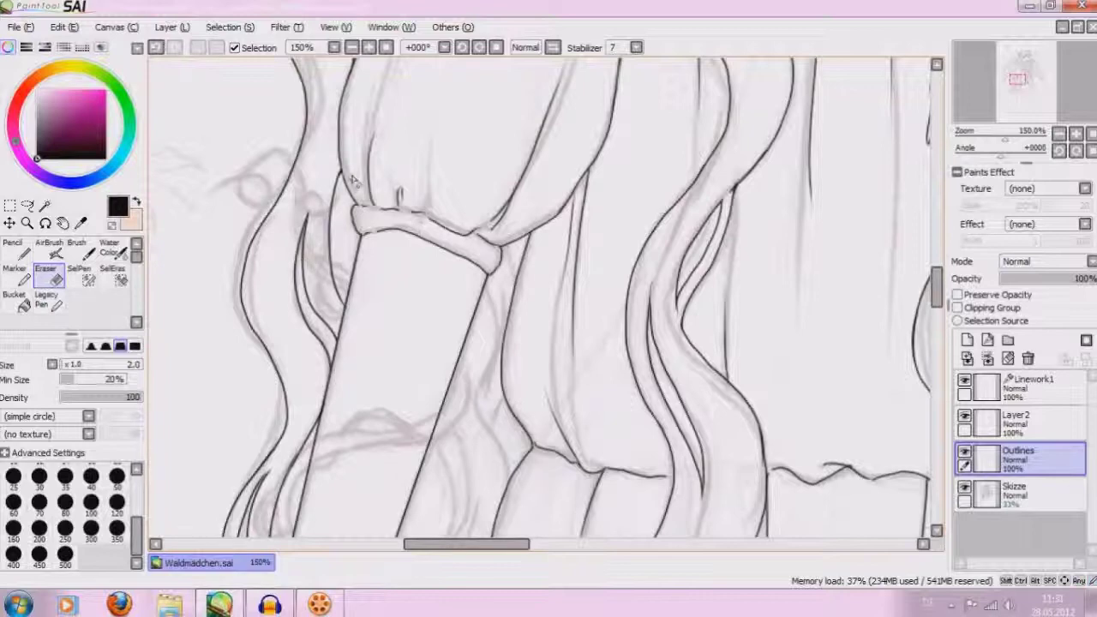
{"action": "left_click", "coordinate": [352, 47]}
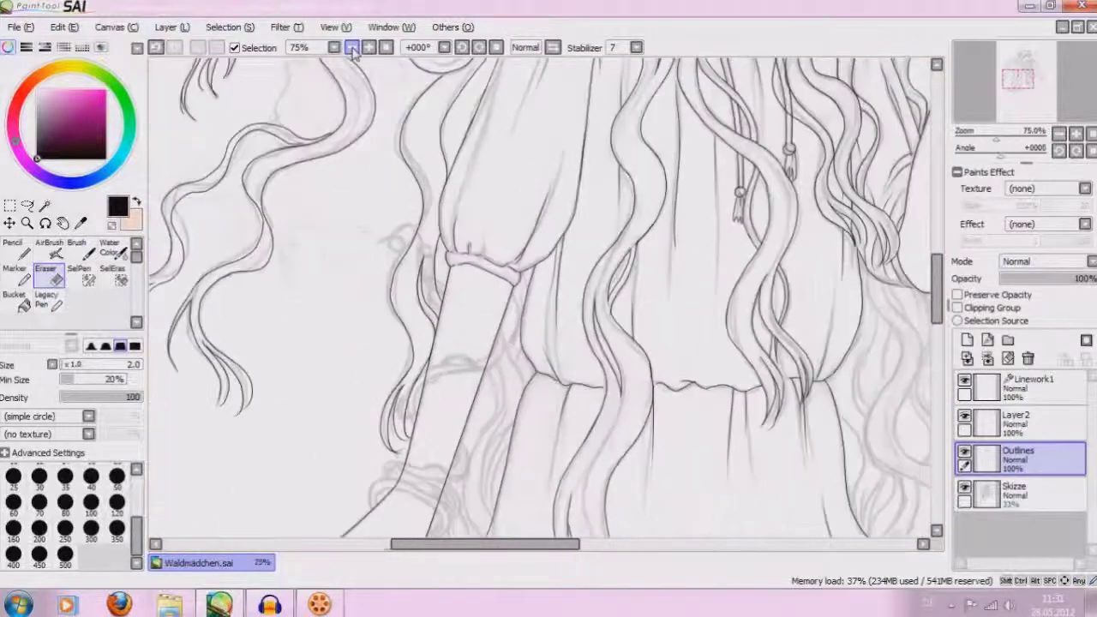
Ink the curved sleeve-edge line on the Outlines layer with the Brush
{"action": "left_click", "coordinate": [351, 47]}
{"action": "left_click_drag", "start_coordinate": [433, 550], "coordinate": [455, 550]}
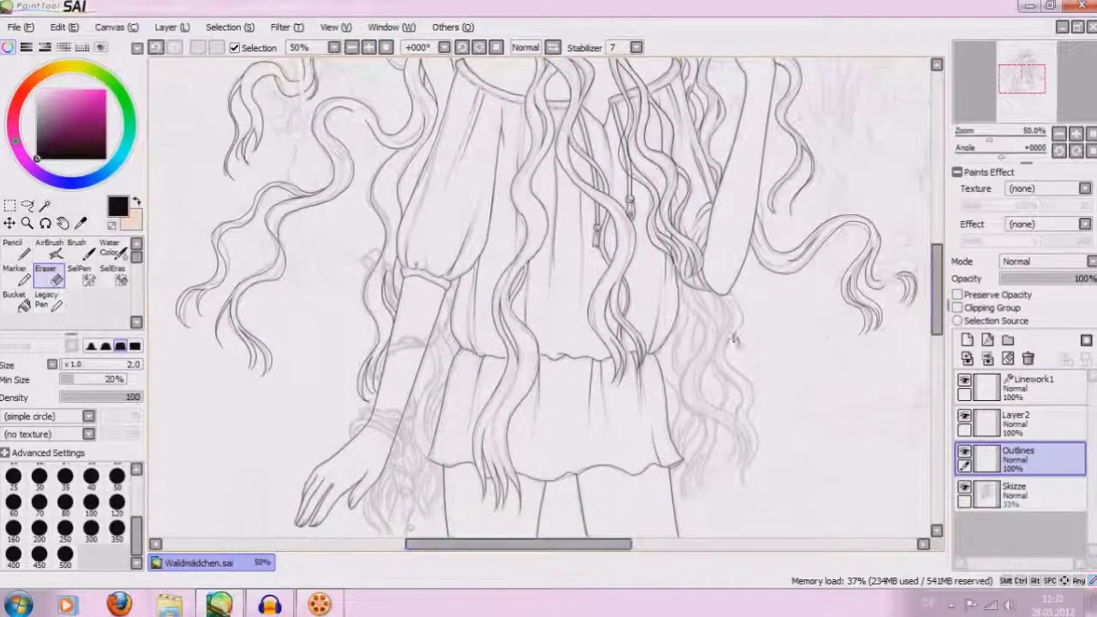
{"action": "left_click_drag", "start_coordinate": [937, 295], "coordinate": [938, 308]}
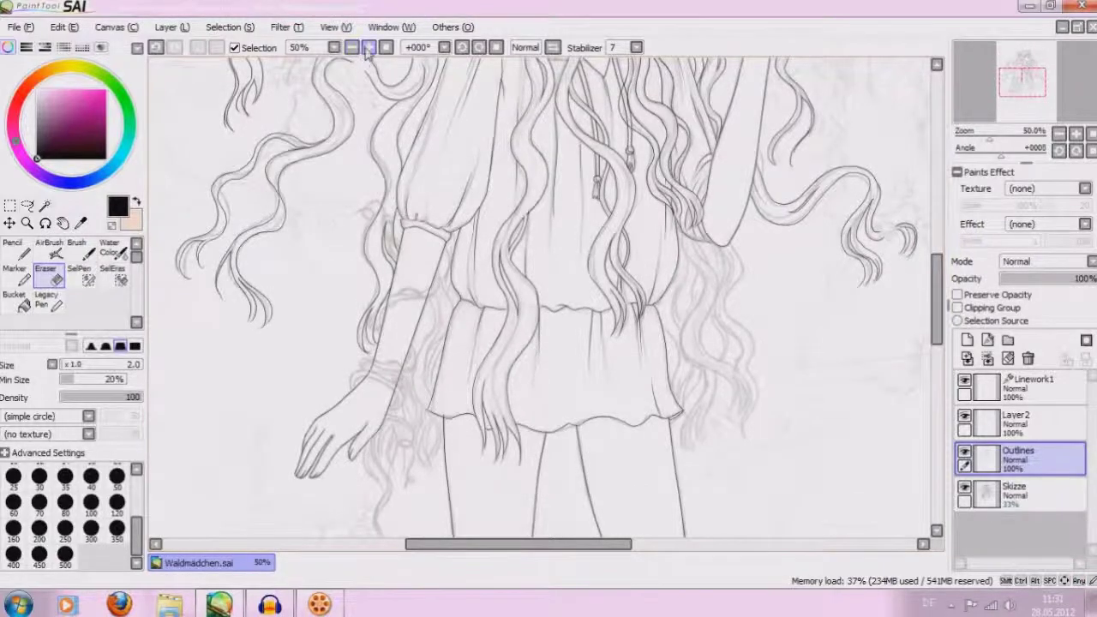
{"action": "left_click", "coordinate": [369, 47]}
{"action": "left_click", "coordinate": [75, 247]}
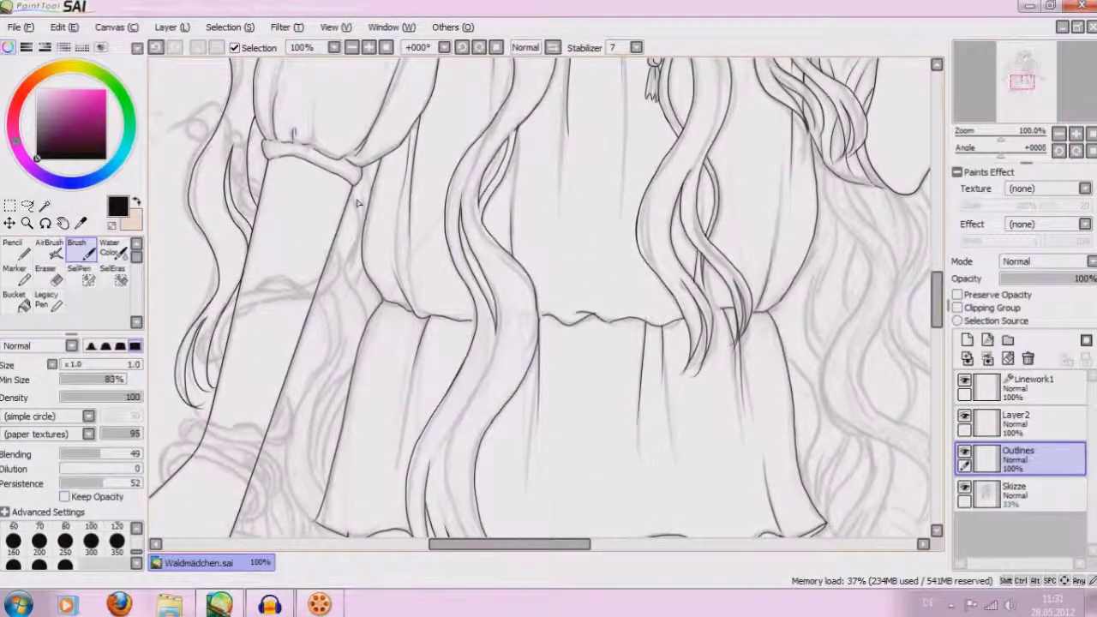
{"action": "mouse_move", "coordinate": [357, 198]}
{"action": "left_mouse_down"}
{"action": "mouse_move", "coordinate": [332, 282]}
{"action": "mouse_move", "coordinate": [351, 381]}
{"action": "left_mouse_up"}
{"action": "mouse_move", "coordinate": [378, 291]}
{"action": "left_mouse_down"}
{"action": "mouse_move", "coordinate": [331, 400]}
{"action": "mouse_move", "coordinate": [347, 495]}
{"action": "left_mouse_up"}
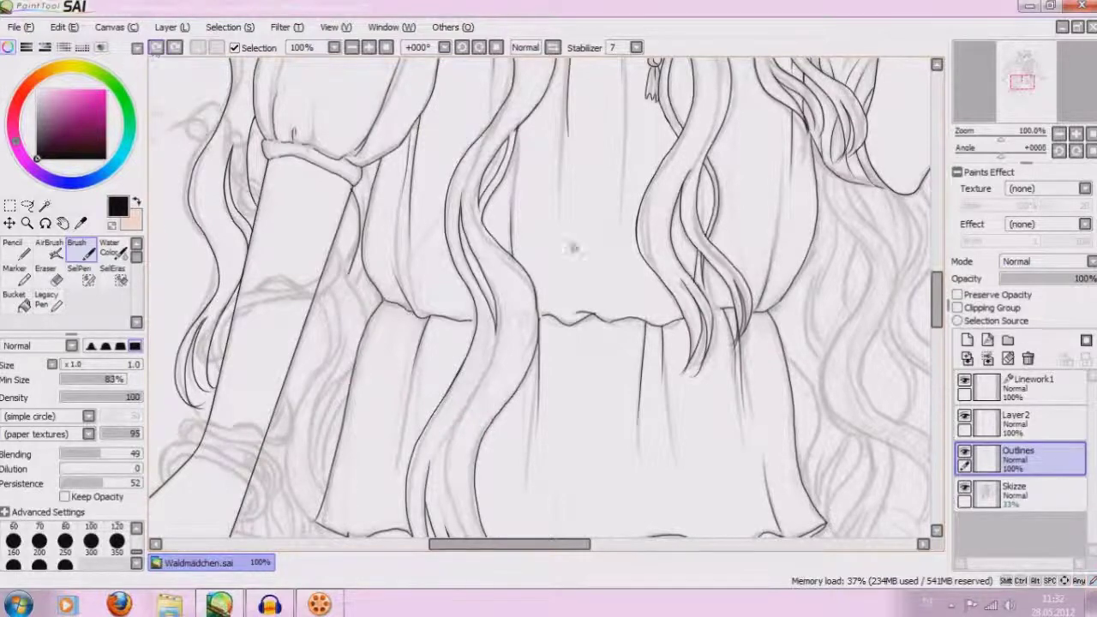
On Layer2, ink curved hair strands falling over the sleeve, redoing one stroke
{"action": "left_click", "coordinate": [1020, 422]}
{"action": "mouse_move", "coordinate": [347, 236]}
{"action": "left_mouse_down"}
{"action": "mouse_move", "coordinate": [318, 493]}
{"action": "mouse_move", "coordinate": [339, 510]}
{"action": "left_mouse_up"}
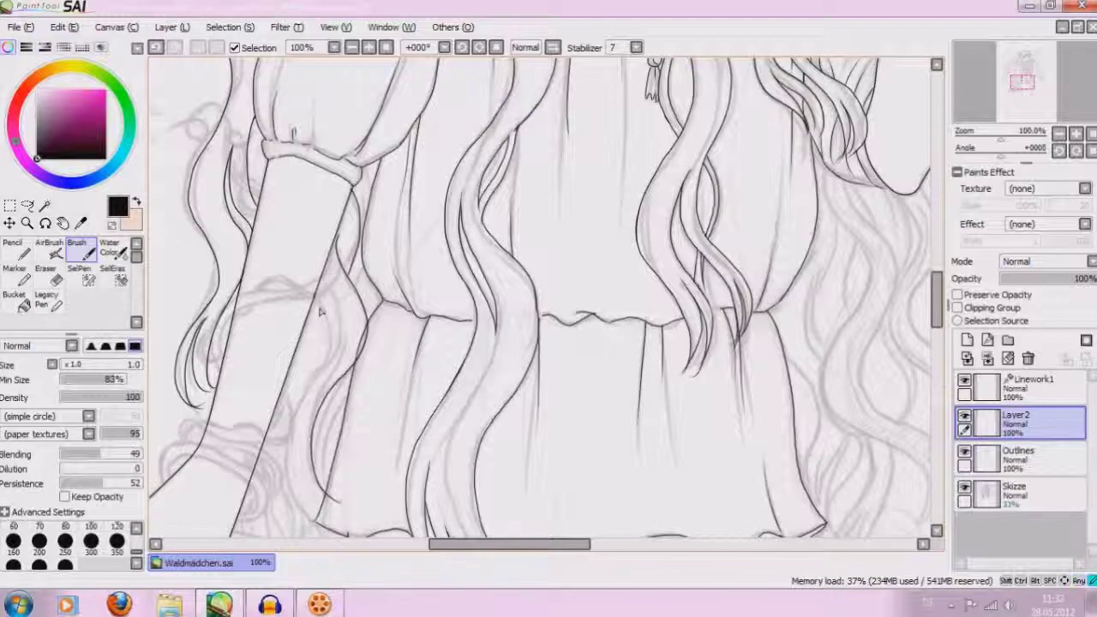
{"action": "mouse_move", "coordinate": [321, 311]}
{"action": "left_mouse_down"}
{"action": "mouse_move", "coordinate": [292, 463]}
{"action": "mouse_move", "coordinate": [319, 504]}
{"action": "left_mouse_up"}
{"action": "left_click", "coordinate": [155, 47]}
{"action": "mouse_move", "coordinate": [323, 308]}
{"action": "left_mouse_down"}
{"action": "mouse_move", "coordinate": [308, 378]}
{"action": "mouse_move", "coordinate": [322, 506]}
{"action": "left_mouse_up"}
{"action": "scroll", "coordinate": [856, 353], "scroll_direction": "down", "scroll_amount": 3}
{"action": "scroll", "coordinate": [855, 353], "scroll_direction": "down", "scroll_amount": 1}
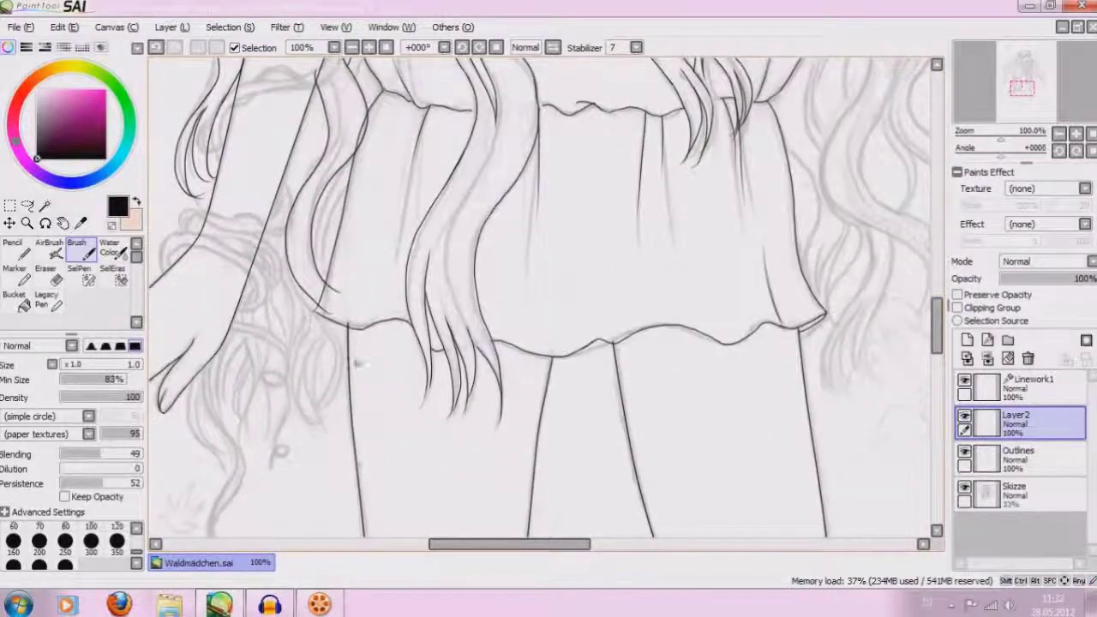
{"action": "left_click_drag", "start_coordinate": [325, 318], "coordinate": [301, 389]}
{"action": "left_click_drag", "start_coordinate": [339, 299], "coordinate": [300, 401]}
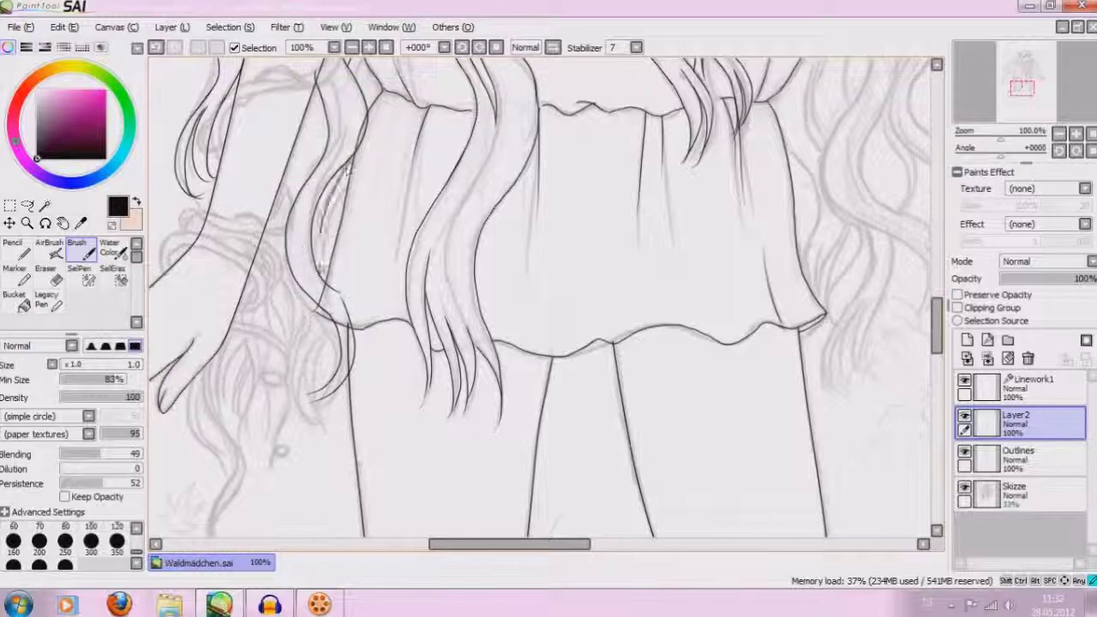
Add thin curved hair strands beside the hair outline, retrying them with undo
{"action": "left_click_drag", "start_coordinate": [352, 171], "coordinate": [326, 292]}
{"action": "left_click", "coordinate": [156, 48]}
{"action": "left_click_drag", "start_coordinate": [351, 188], "coordinate": [346, 269]}
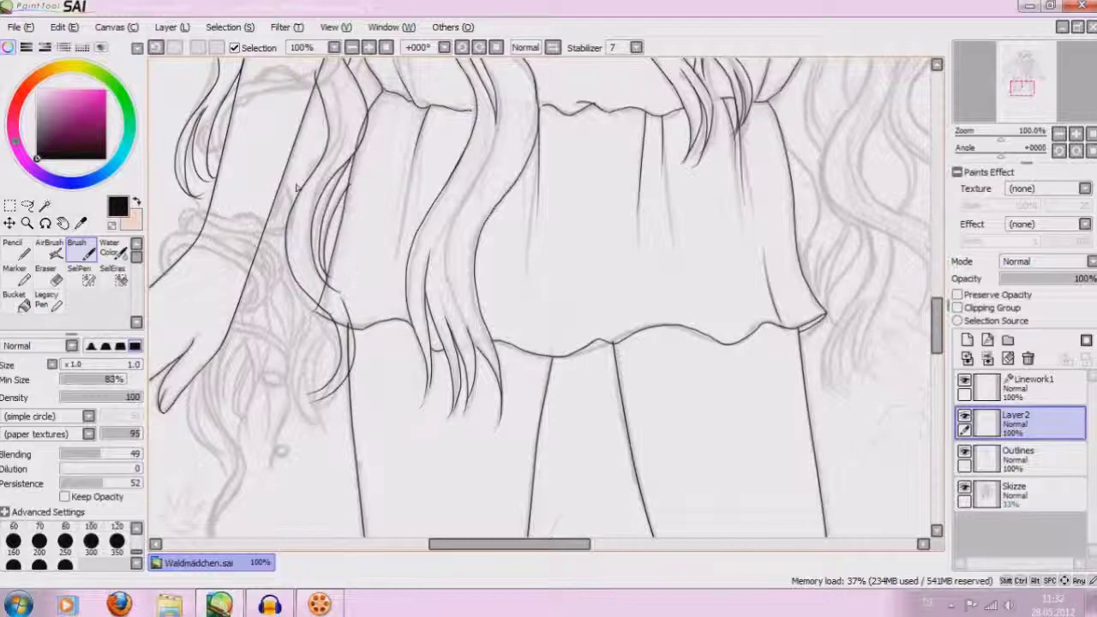
{"action": "key", "text": "ctrl+z"}
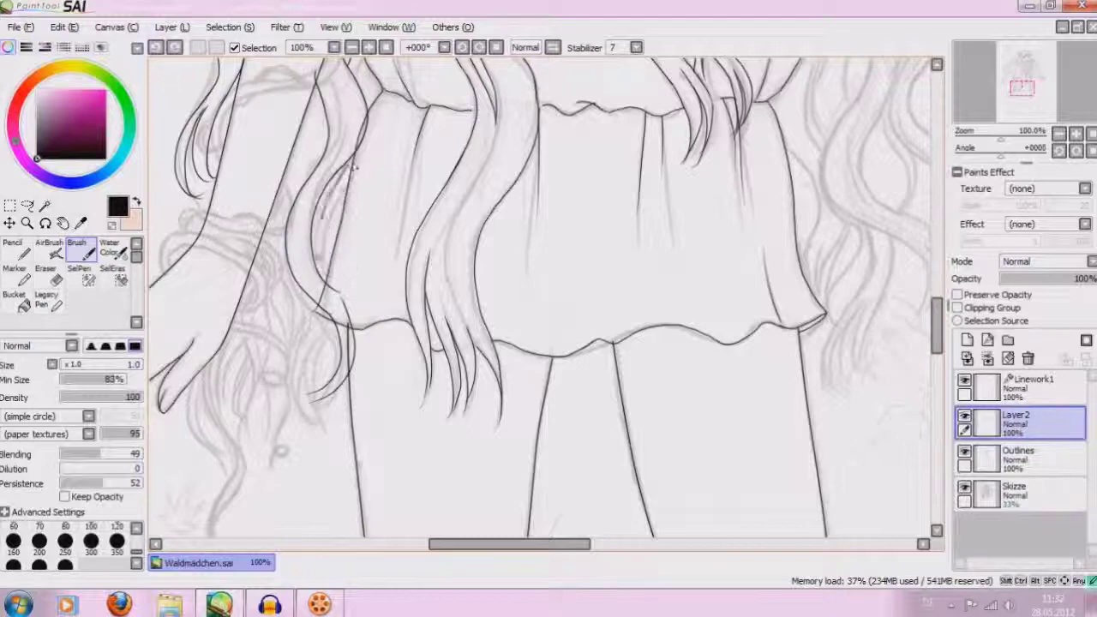
{"action": "left_click_drag", "start_coordinate": [353, 167], "coordinate": [318, 272]}
{"action": "left_click_drag", "start_coordinate": [357, 180], "coordinate": [334, 273]}
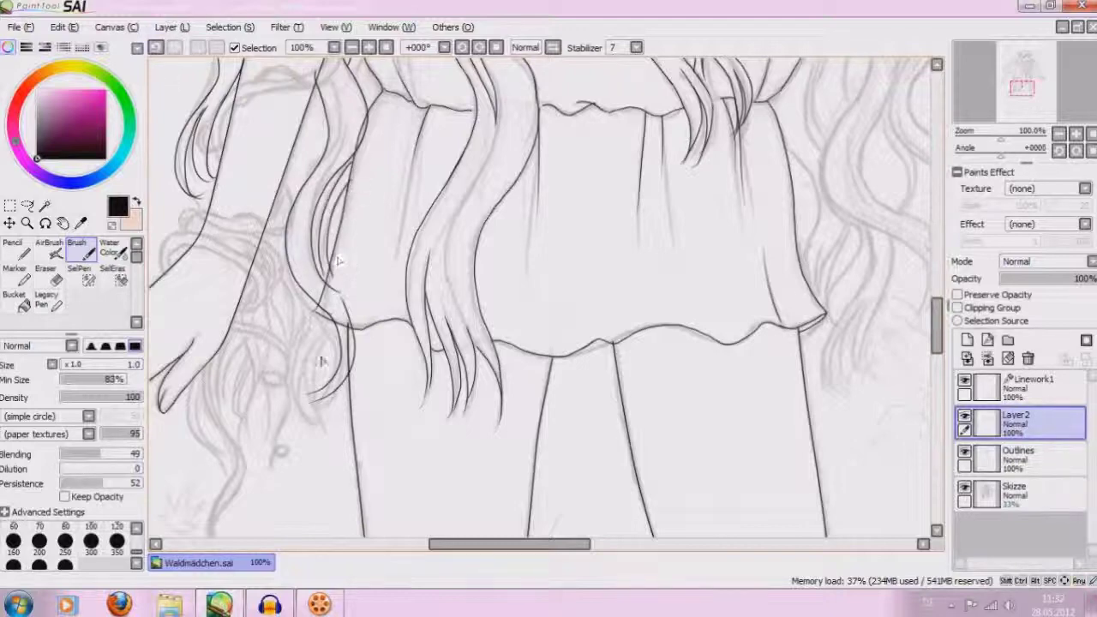
Extend long hair strands down over the skirt's left side past the hem, undoing the last two
{"action": "left_click_drag", "start_coordinate": [328, 298], "coordinate": [276, 396]}
{"action": "left_click_drag", "start_coordinate": [338, 307], "coordinate": [281, 386]}
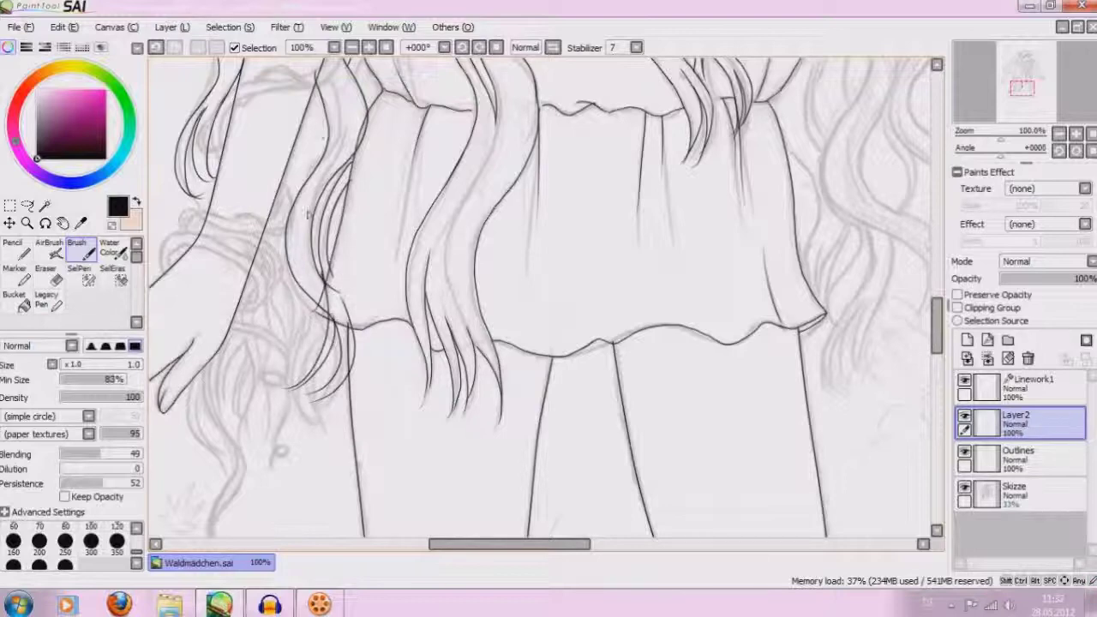
{"action": "left_click_drag", "start_coordinate": [310, 292], "coordinate": [266, 439]}
{"action": "left_click_drag", "start_coordinate": [326, 315], "coordinate": [277, 446]}
{"action": "left_click", "coordinate": [156, 47]}
{"action": "left_click", "coordinate": [156, 47]}
{"action": "left_click", "coordinate": [351, 47]}
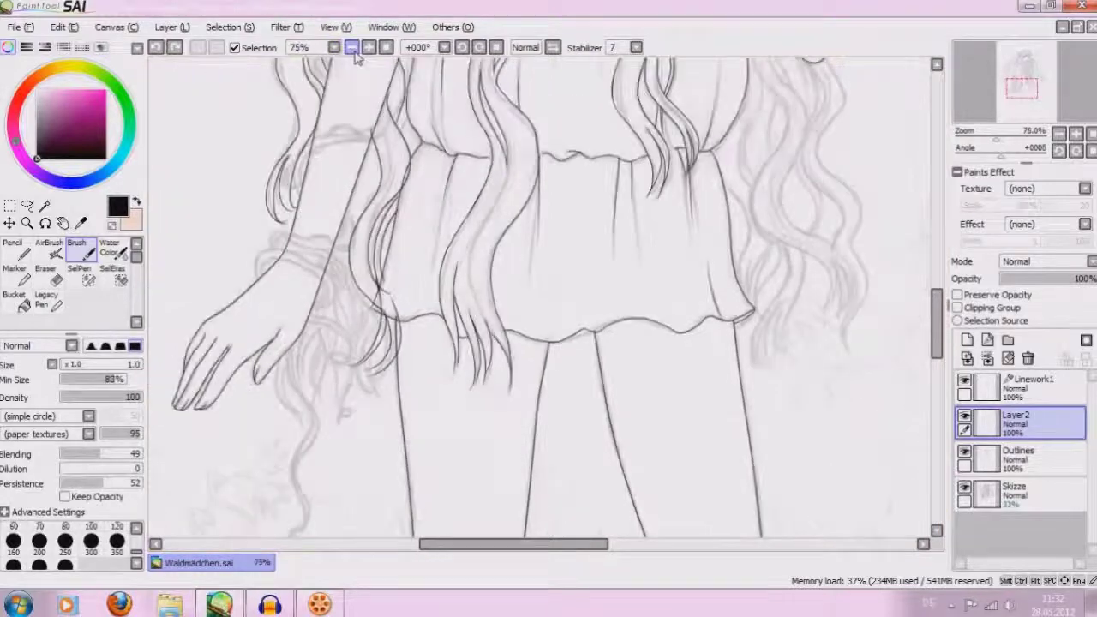
At 75%, ink and thicken hair strands running over and beside the arm
{"action": "left_click", "coordinate": [352, 48]}
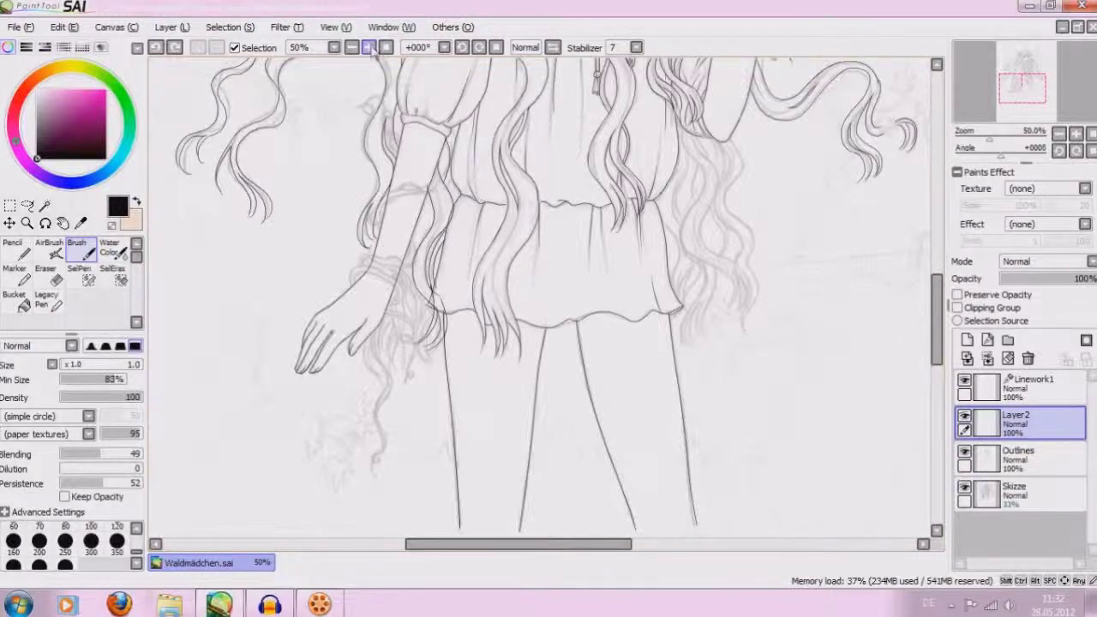
{"action": "left_click", "coordinate": [368, 48]}
{"action": "left_click_drag", "start_coordinate": [355, 184], "coordinate": [352, 220]}
{"action": "left_click_drag", "start_coordinate": [330, 276], "coordinate": [320, 316]}
{"action": "mouse_move", "coordinate": [356, 225]}
{"action": "left_mouse_down"}
{"action": "mouse_move", "coordinate": [319, 326]}
{"action": "mouse_move", "coordinate": [349, 366]}
{"action": "mouse_move", "coordinate": [348, 398]}
{"action": "left_mouse_up"}
{"action": "mouse_move", "coordinate": [352, 267]}
{"action": "left_mouse_down"}
{"action": "mouse_move", "coordinate": [359, 360]}
{"action": "mouse_move", "coordinate": [347, 367]}
{"action": "mouse_move", "coordinate": [346, 396]}
{"action": "left_mouse_up"}
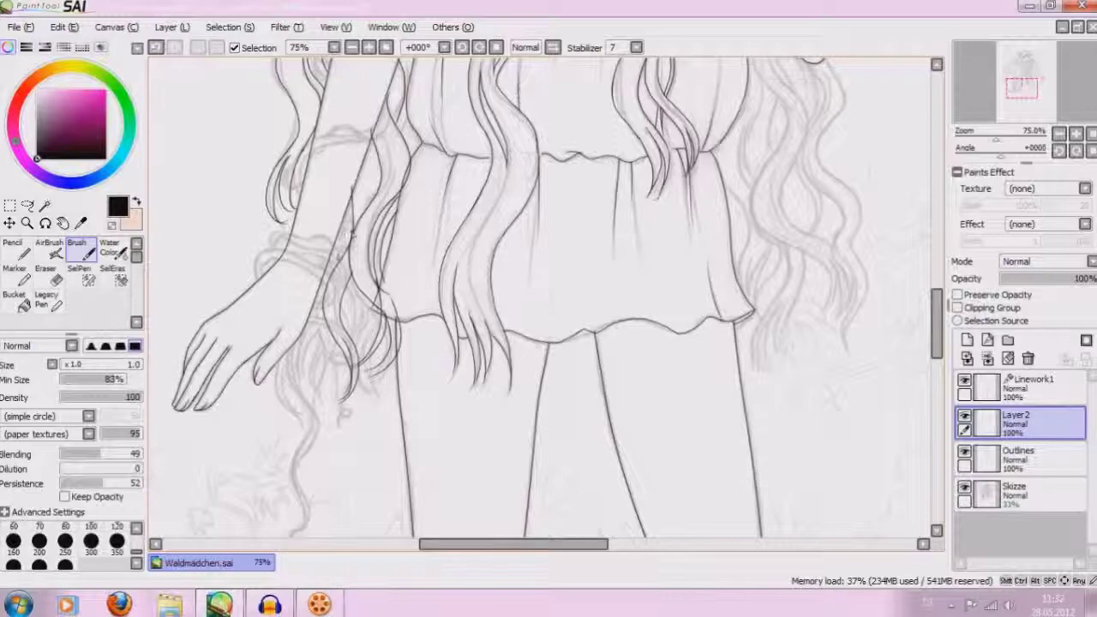
{"action": "left_click_drag", "start_coordinate": [320, 302], "coordinate": [325, 377]}
{"action": "left_click_drag", "start_coordinate": [321, 320], "coordinate": [319, 383]}
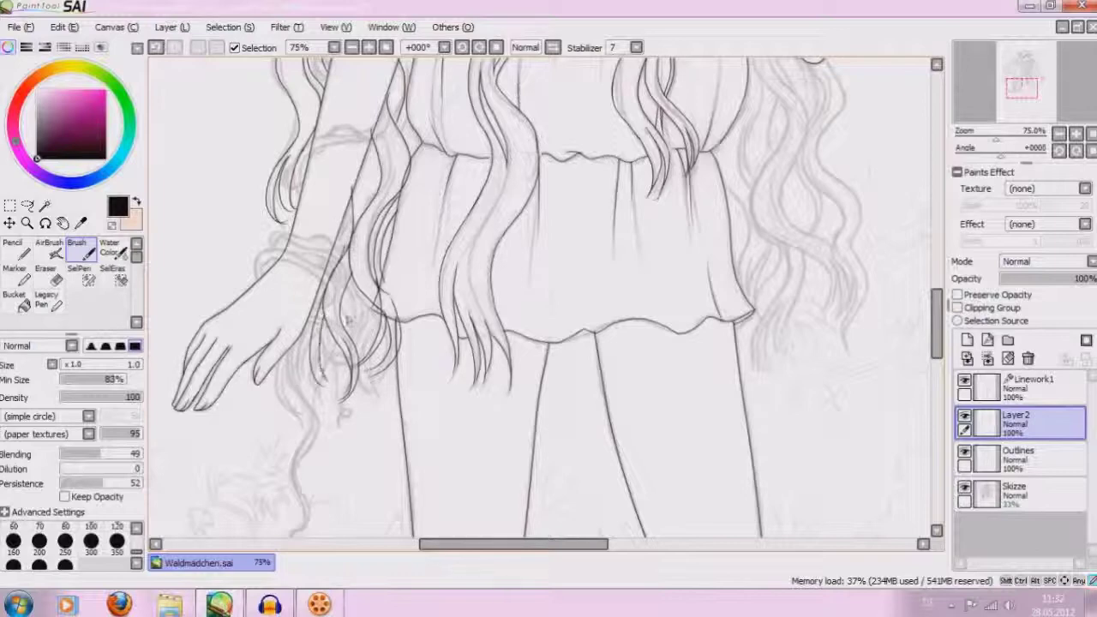
{"action": "left_click_drag", "start_coordinate": [318, 329], "coordinate": [314, 382]}
Check the whole figure, then at 100% ink two strand lines near the hand
{"action": "left_click", "coordinate": [352, 47]}
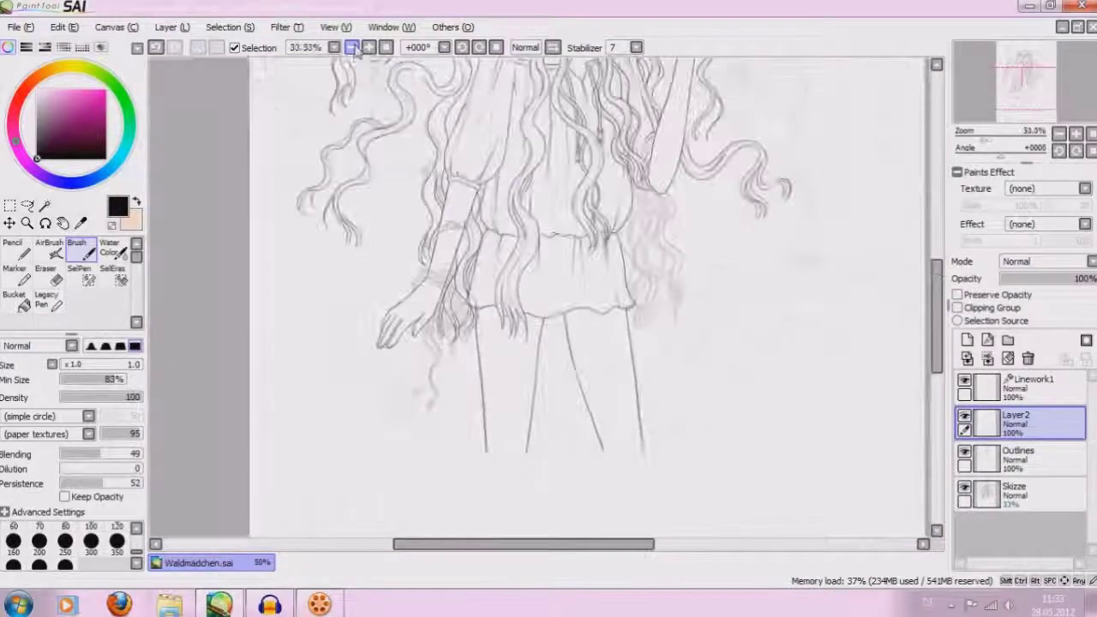
{"action": "left_click", "coordinate": [351, 47]}
{"action": "left_click", "coordinate": [368, 49]}
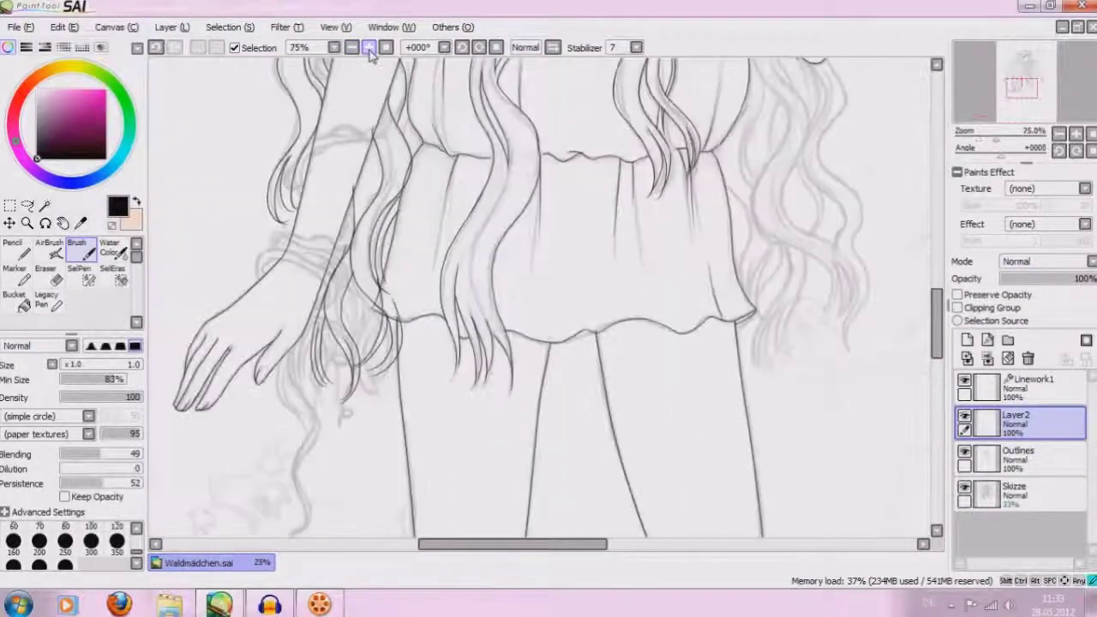
{"action": "left_click", "coordinate": [368, 48]}
{"action": "left_click_drag", "start_coordinate": [443, 549], "coordinate": [412, 547]}
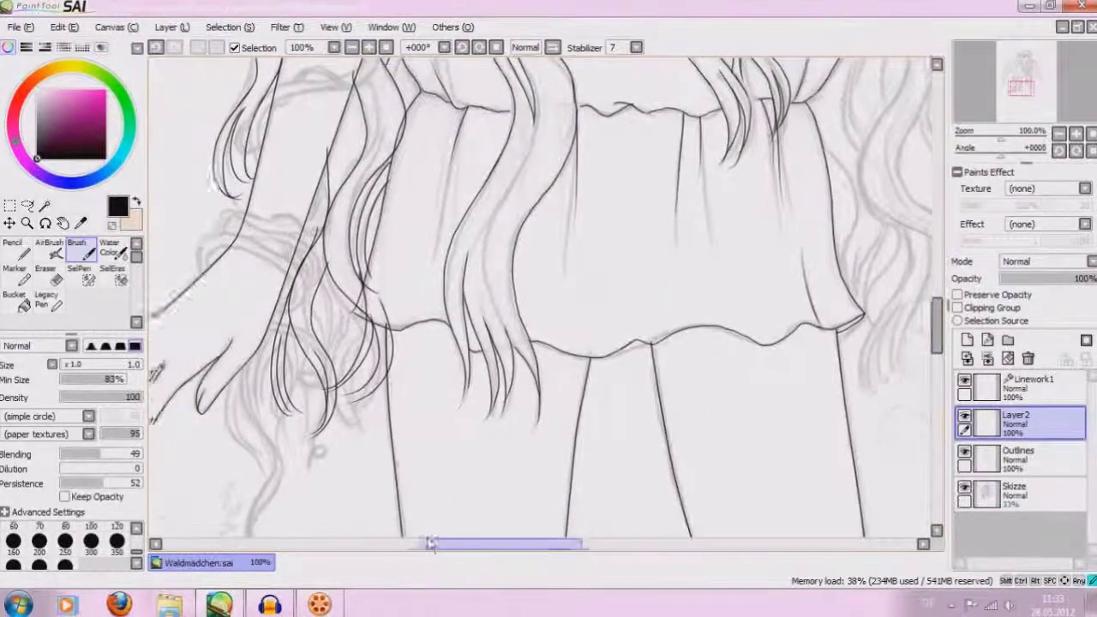
{"action": "left_click_drag", "start_coordinate": [387, 335], "coordinate": [402, 415]}
{"action": "left_click_drag", "start_coordinate": [394, 354], "coordinate": [414, 370]}
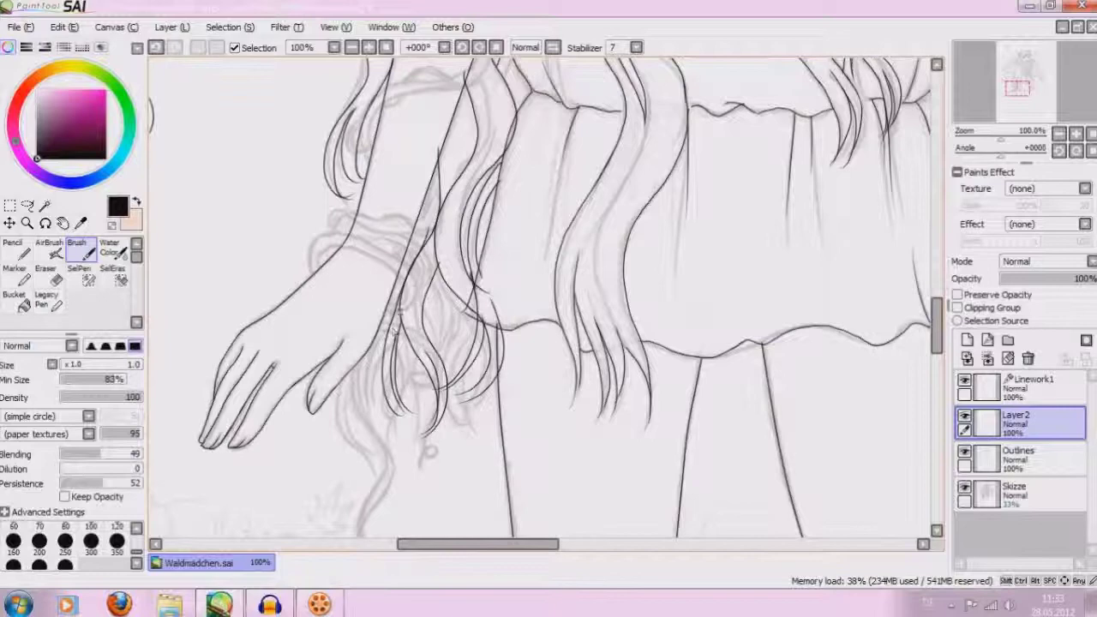
{"action": "key", "text": "e"}
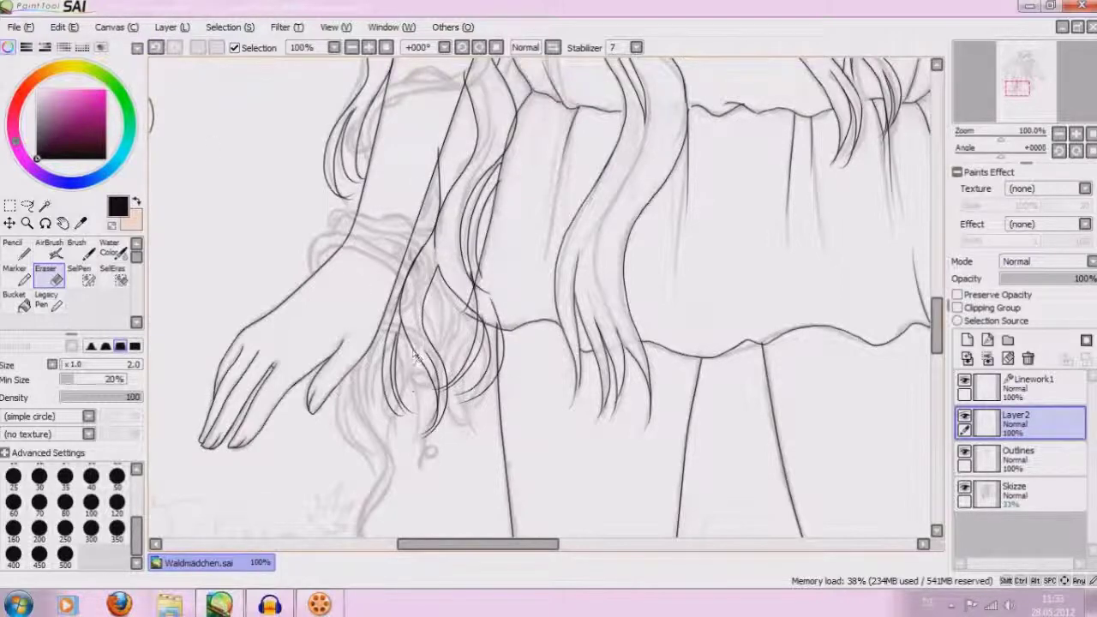
Erase overlapping hair and waistline bits with a size-13 eraser, after checking without the Skizze layer
{"action": "left_click", "coordinate": [352, 47]}
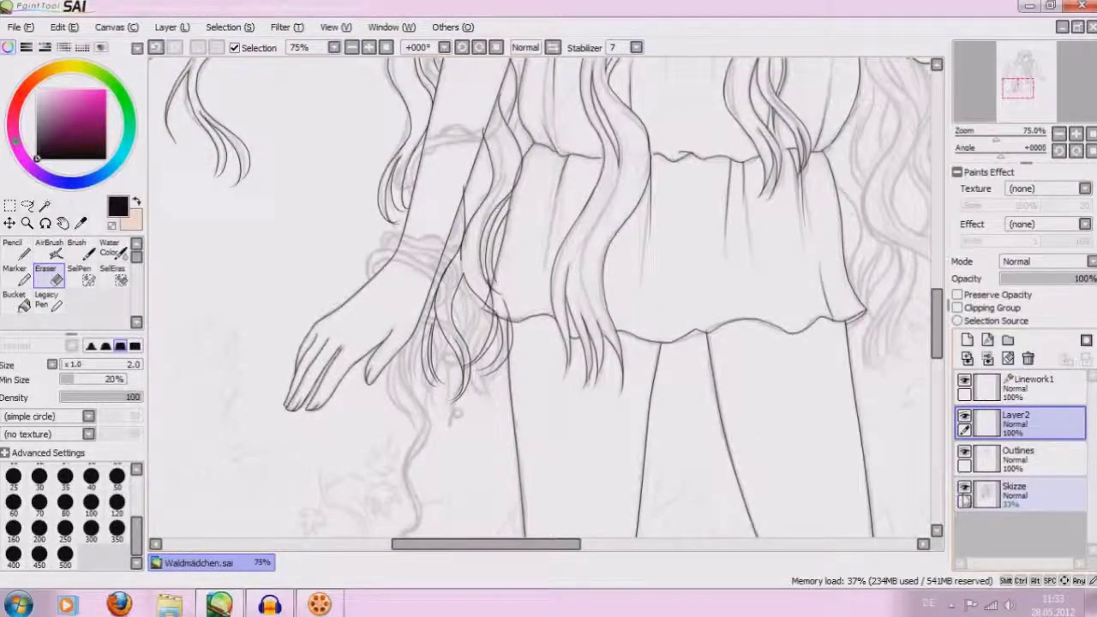
{"action": "left_click", "coordinate": [964, 487]}
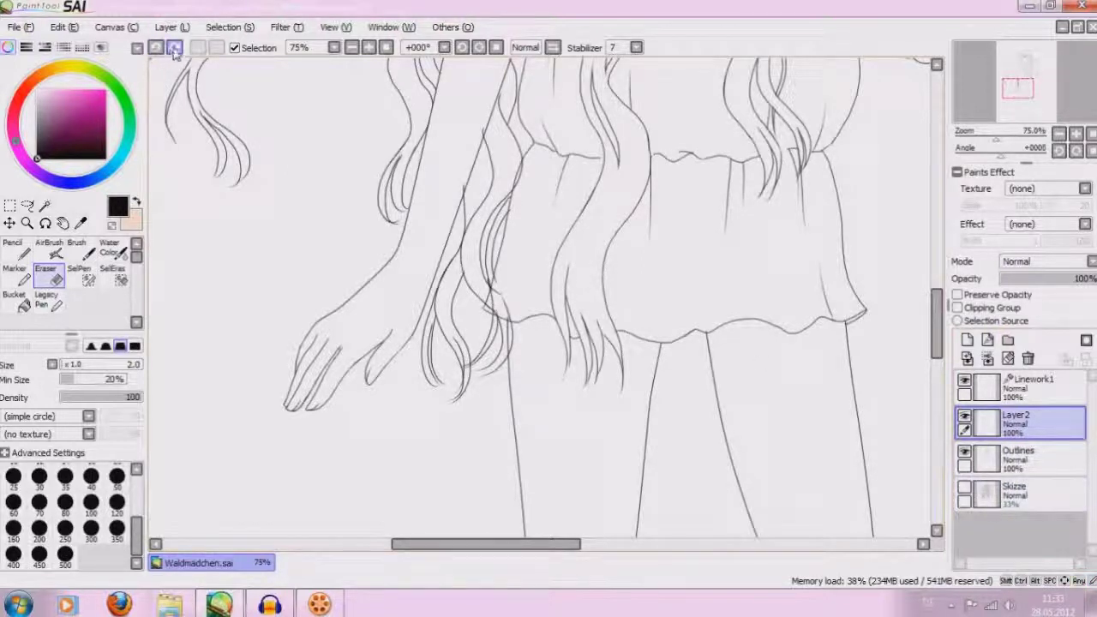
{"action": "left_click", "coordinate": [965, 487]}
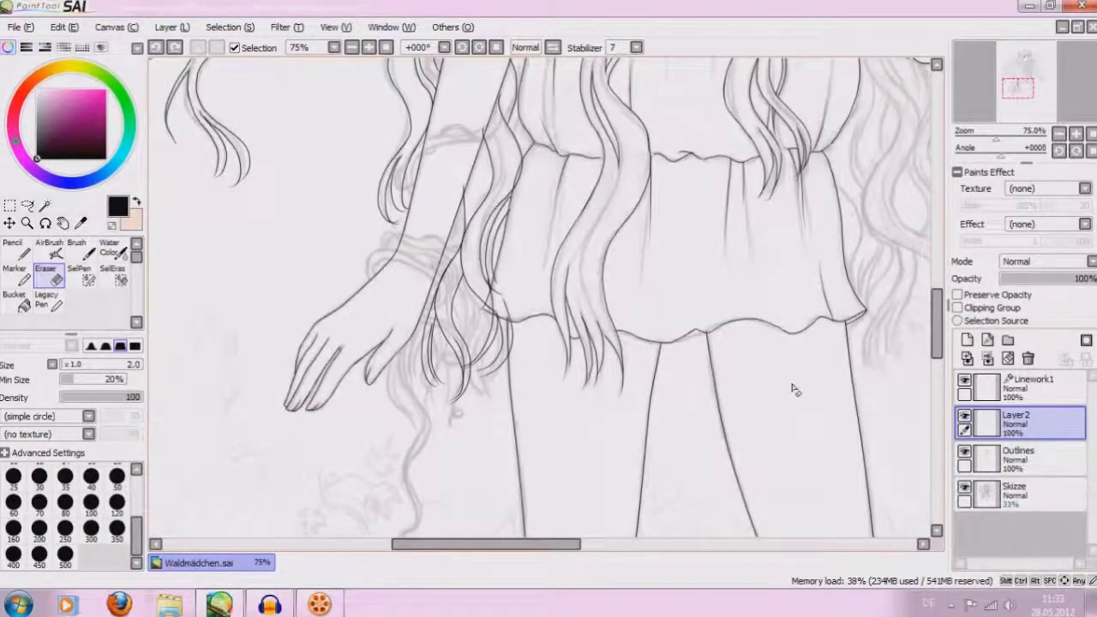
{"action": "left_click", "coordinate": [383, 50]}
{"action": "left_click", "coordinate": [68, 367]}
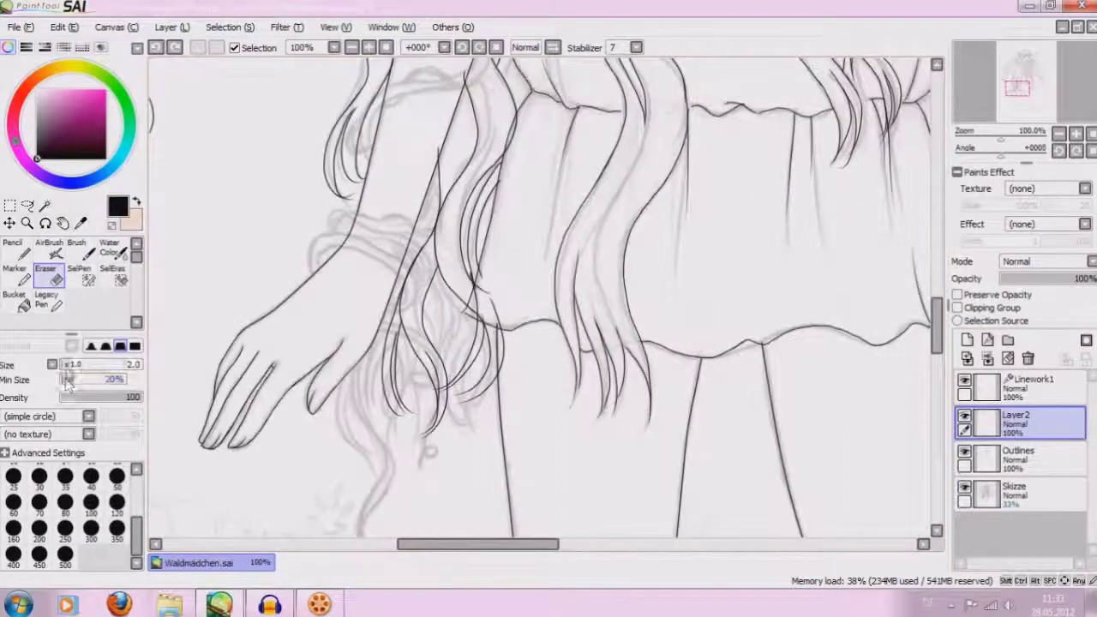
{"action": "left_click_drag", "start_coordinate": [476, 292], "coordinate": [488, 318]}
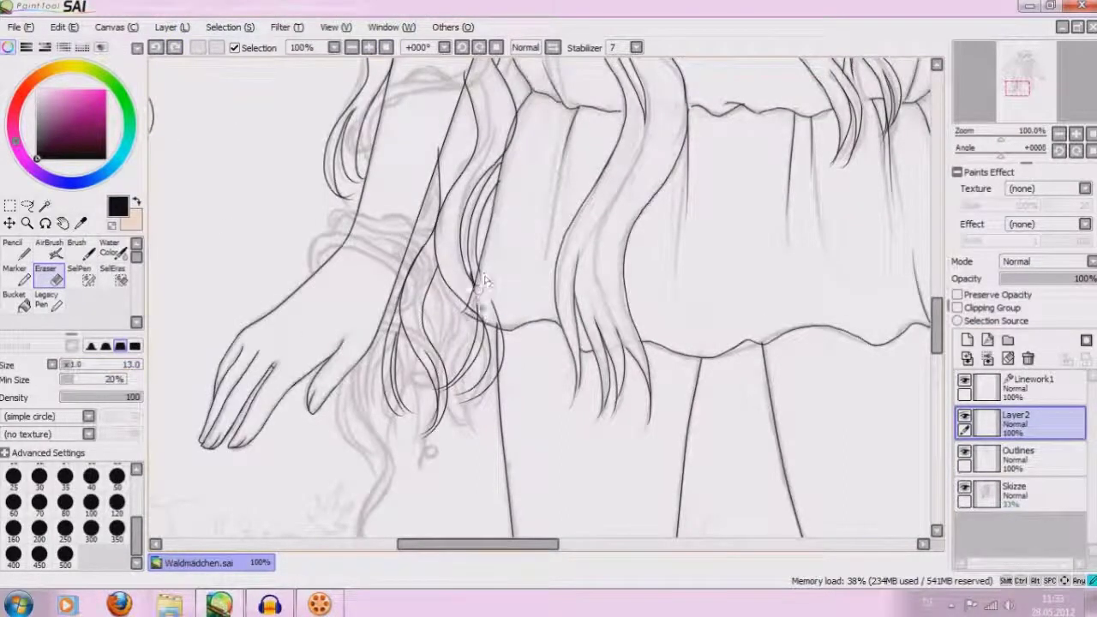
{"action": "mouse_move", "coordinate": [485, 275]}
{"action": "left_mouse_down"}
{"action": "mouse_move", "coordinate": [477, 308]}
{"action": "mouse_move", "coordinate": [499, 322]}
{"action": "left_mouse_up"}
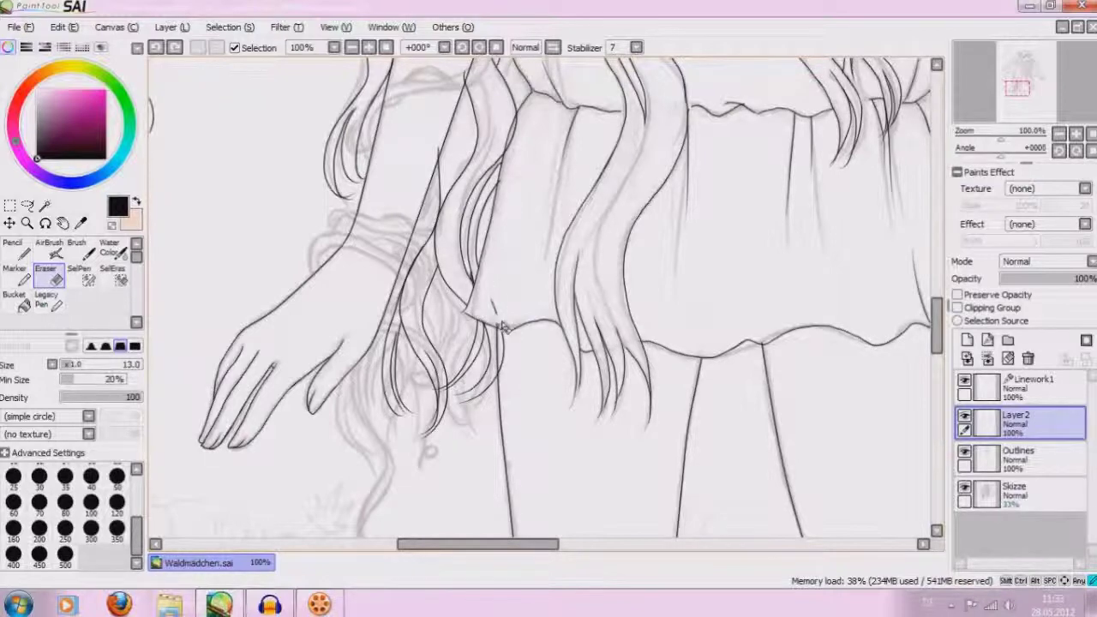
{"action": "left_click_drag", "start_coordinate": [503, 327], "coordinate": [510, 362]}
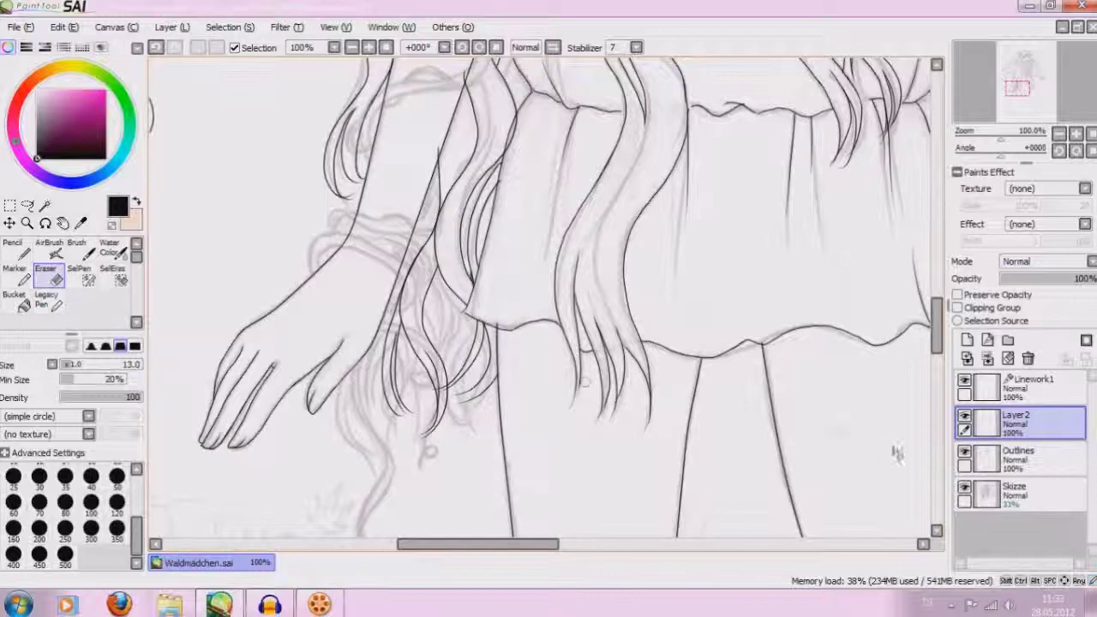
{"action": "left_click", "coordinate": [1021, 459]}
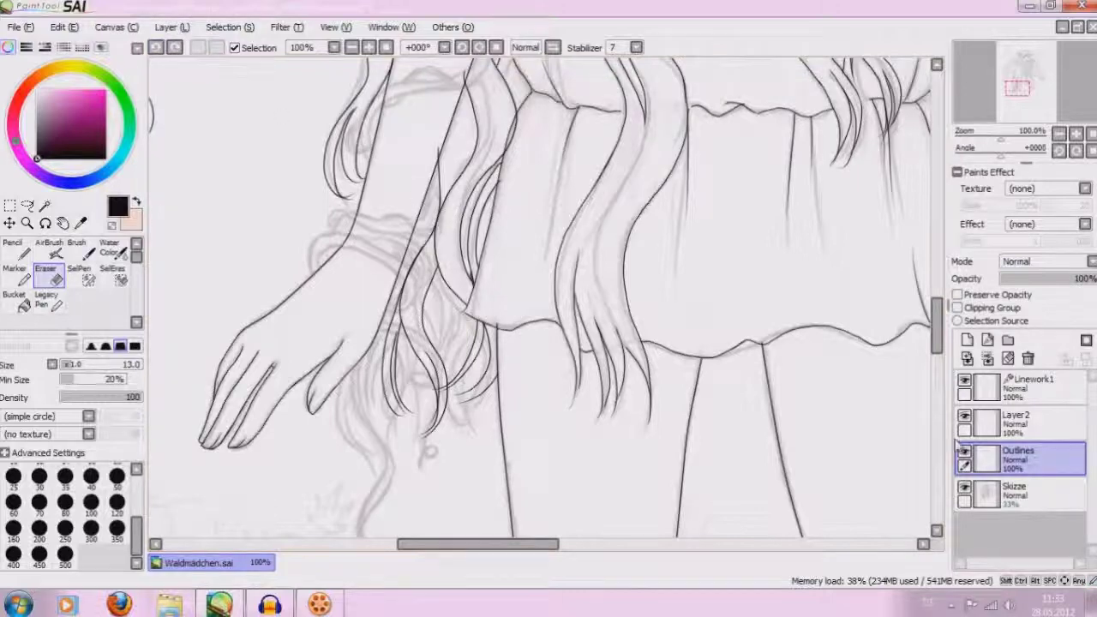
{"action": "left_click", "coordinate": [1025, 386]}
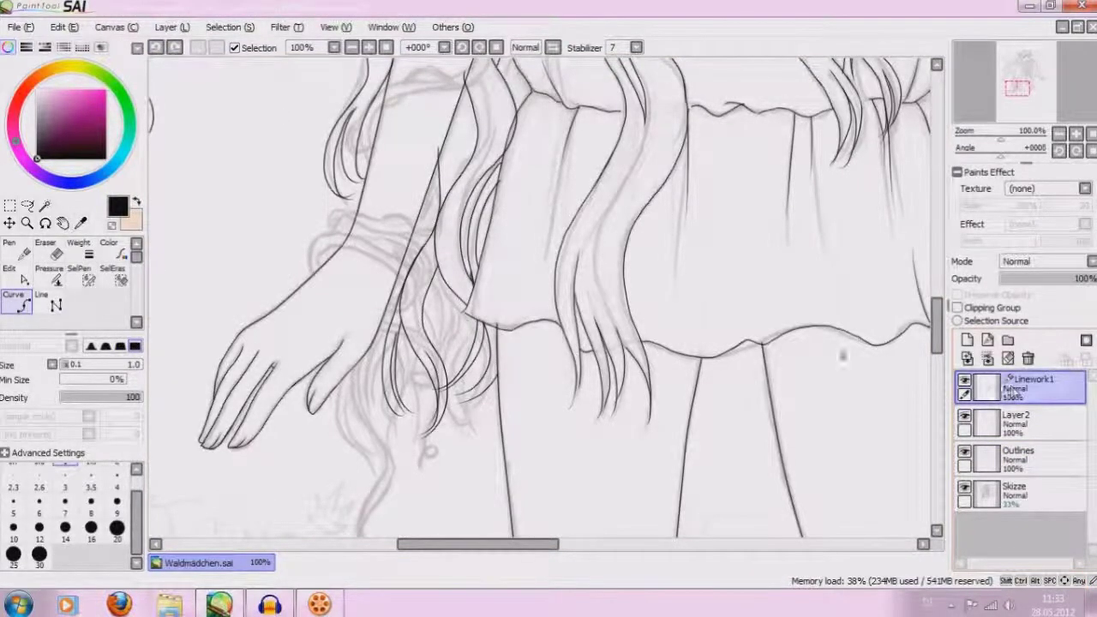
Take the Eraser on Linework1 and frame the wavy hair on the right at 75%
{"action": "left_click", "coordinate": [44, 250]}
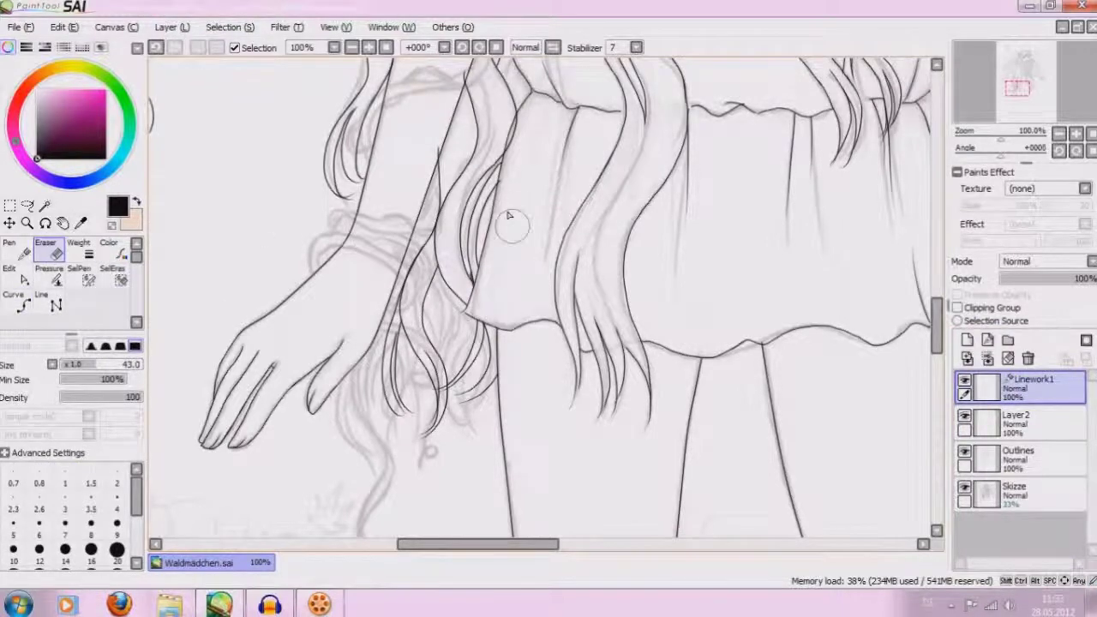
{"action": "left_click", "coordinate": [351, 48]}
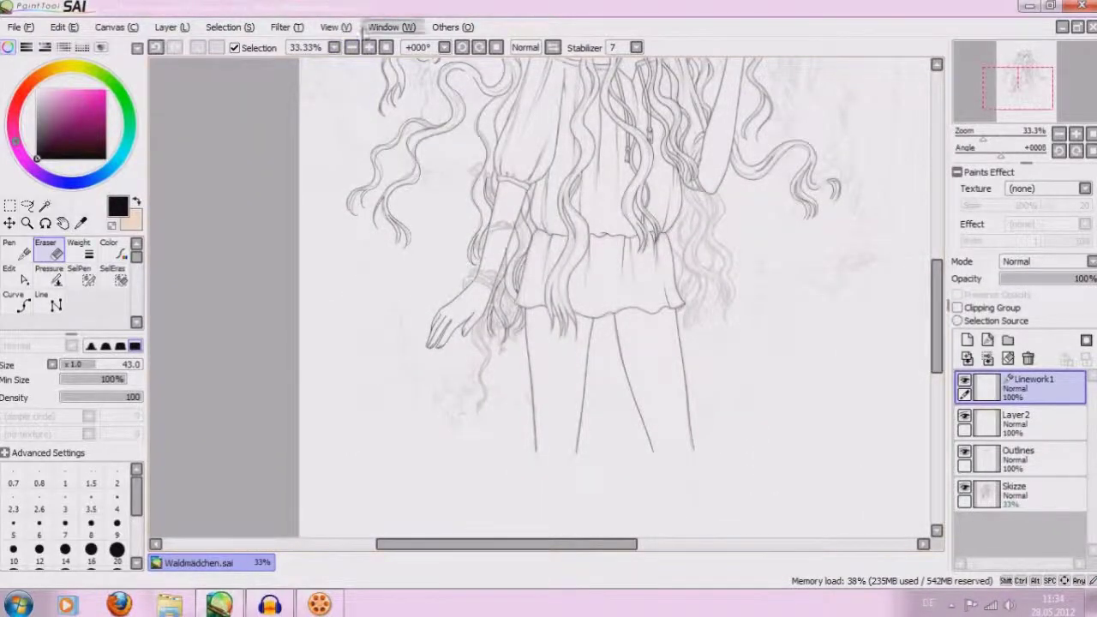
{"action": "left_click", "coordinate": [367, 49]}
{"action": "left_click", "coordinate": [367, 49]}
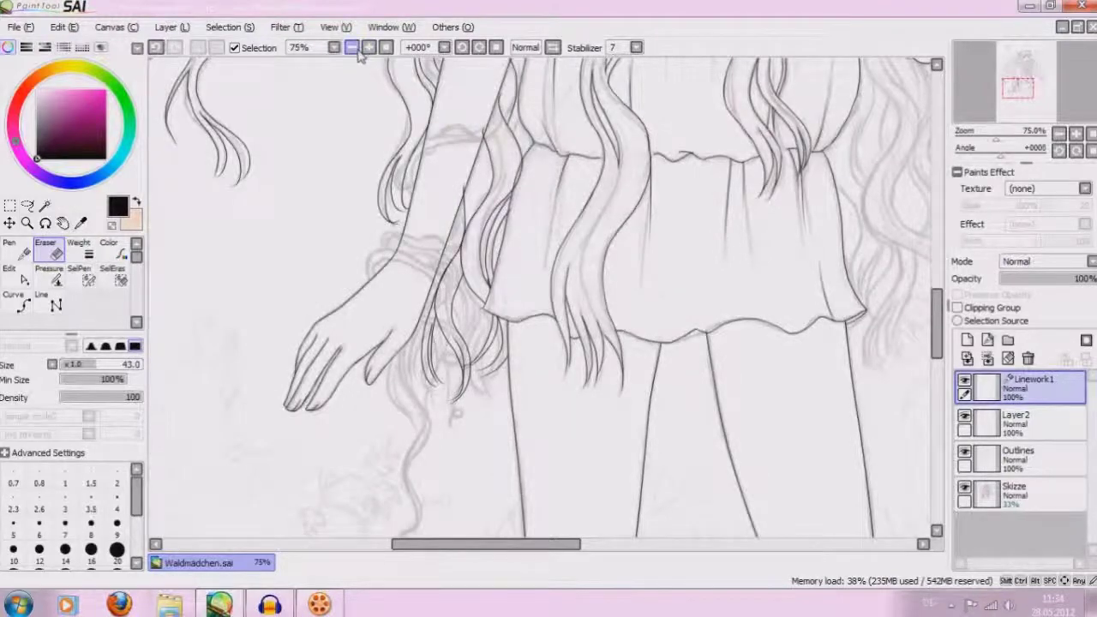
{"action": "left_click", "coordinate": [352, 48]}
{"action": "left_click", "coordinate": [352, 47]}
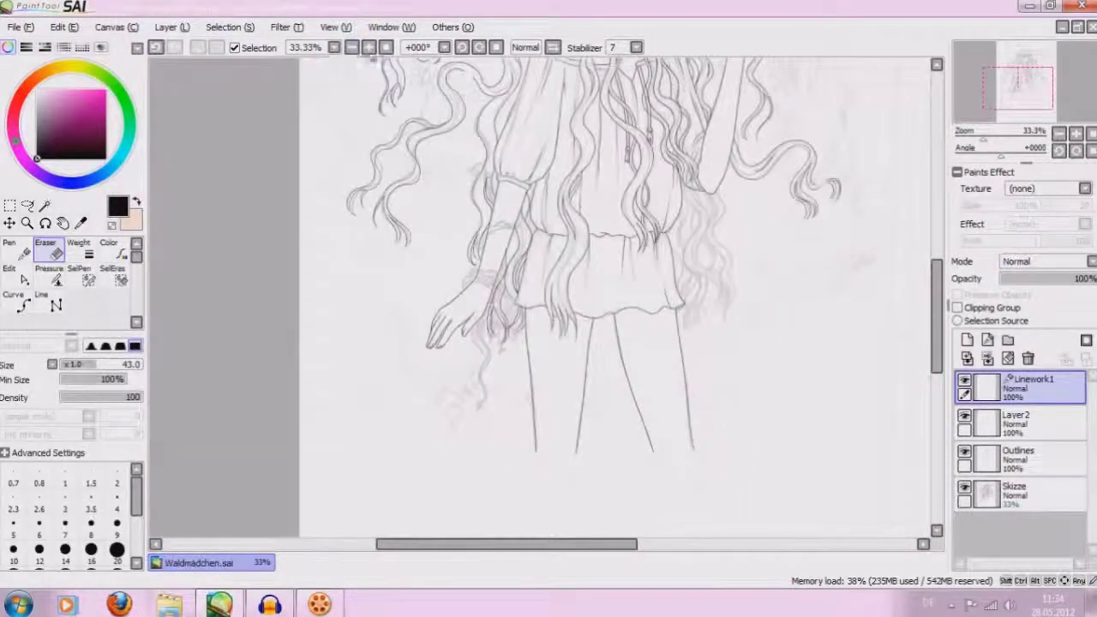
{"action": "left_click", "coordinate": [369, 47]}
{"action": "left_click", "coordinate": [369, 47]}
{"action": "left_click_drag", "start_coordinate": [458, 544], "coordinate": [542, 544]}
{"action": "left_click_drag", "start_coordinate": [937, 325], "coordinate": [937, 305]}
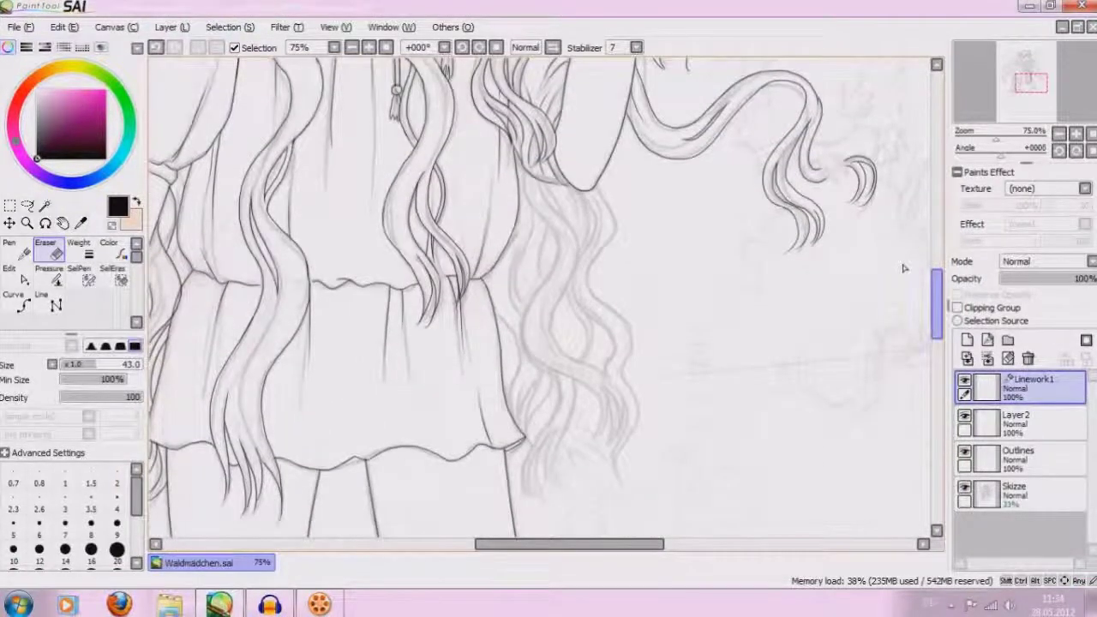
On Layer2, ink a dark wavy strand down the hair edge to its tip, redoing it once
{"action": "left_click", "coordinate": [1016, 420]}
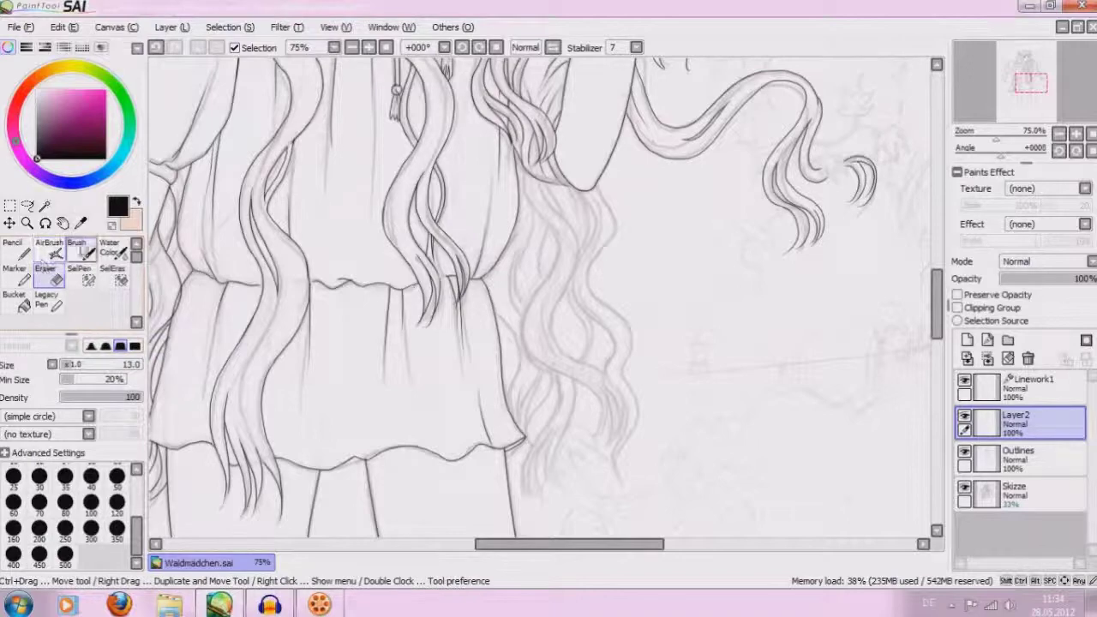
{"action": "left_click", "coordinate": [78, 249]}
{"action": "mouse_move", "coordinate": [600, 187]}
{"action": "left_mouse_down"}
{"action": "mouse_move", "coordinate": [639, 420]}
{"action": "mouse_move", "coordinate": [628, 476]}
{"action": "left_mouse_up"}
{"action": "left_click_drag", "start_coordinate": [588, 203], "coordinate": [609, 444]}
{"action": "key", "text": "ctrl+z"}
{"action": "key", "text": "ctrl+z"}
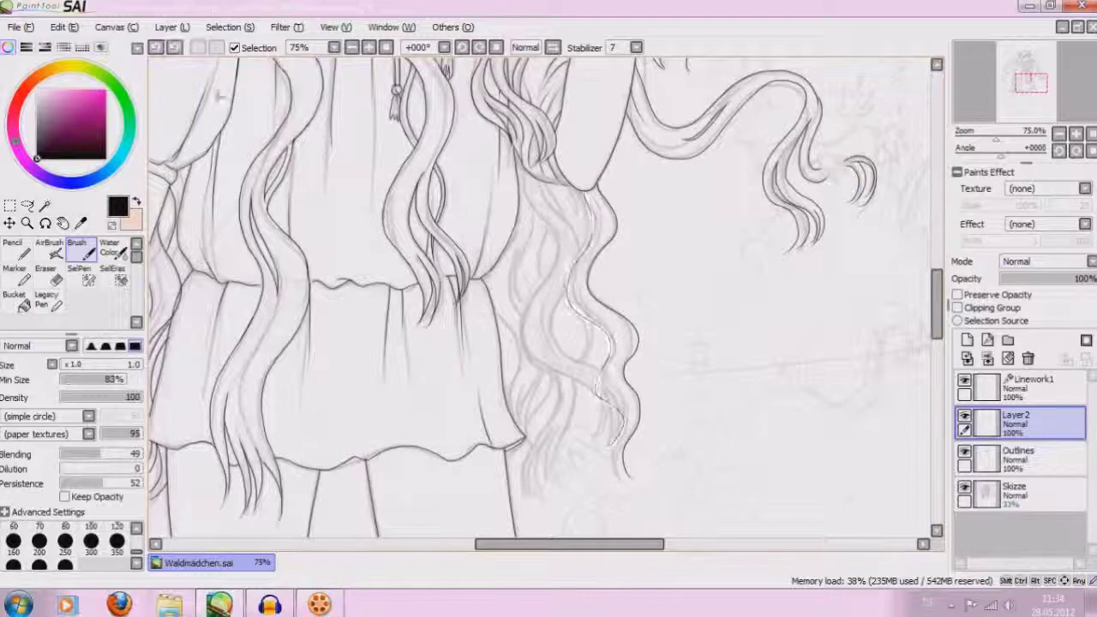
{"action": "left_click_drag", "start_coordinate": [574, 294], "coordinate": [613, 433]}
{"action": "mouse_move", "coordinate": [620, 394]}
{"action": "left_mouse_down"}
{"action": "mouse_move", "coordinate": [621, 429]}
{"action": "mouse_move", "coordinate": [607, 438]}
{"action": "mouse_move", "coordinate": [627, 446]}
{"action": "left_mouse_up"}
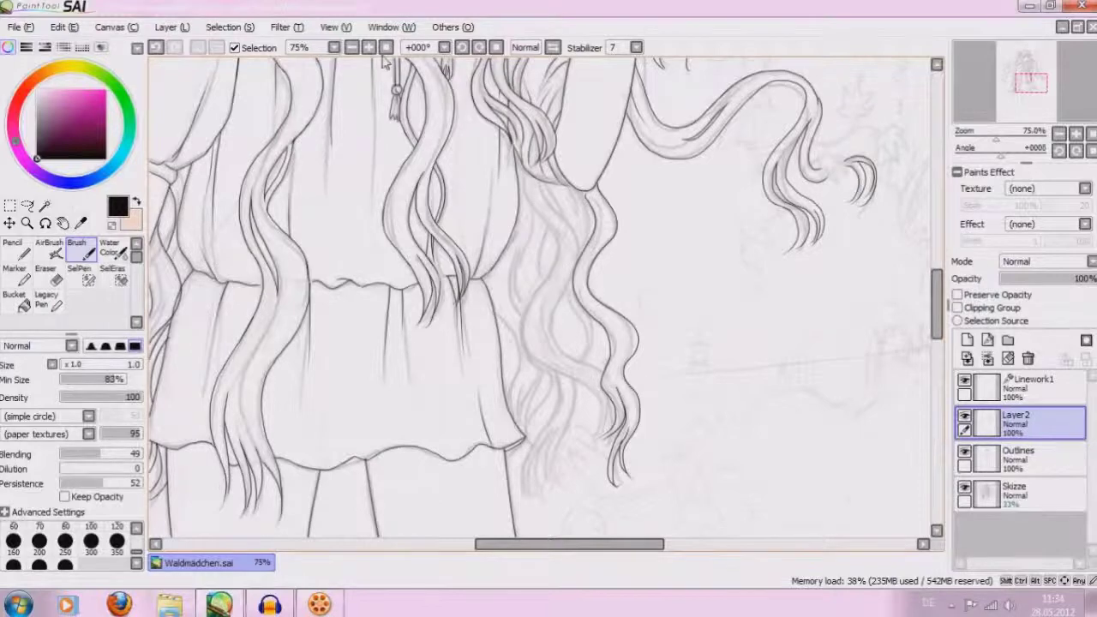
Zoom in and erase stray bits along the hair strands with a size 5, then 4, eraser
{"action": "scroll", "coordinate": [619, 242], "scroll_direction": "up", "scroll_amount": 1}
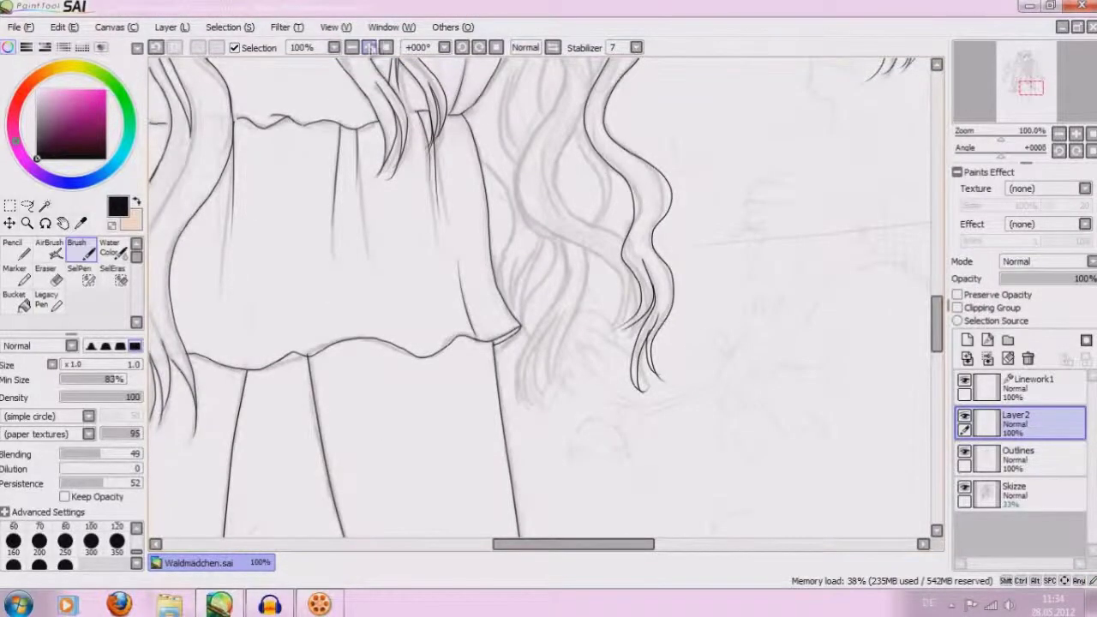
{"action": "left_click", "coordinate": [368, 47]}
{"action": "left_click", "coordinate": [46, 276]}
{"action": "left_click_drag", "start_coordinate": [71, 366], "coordinate": [65, 365]}
{"action": "left_click_drag", "start_coordinate": [702, 273], "coordinate": [697, 241]}
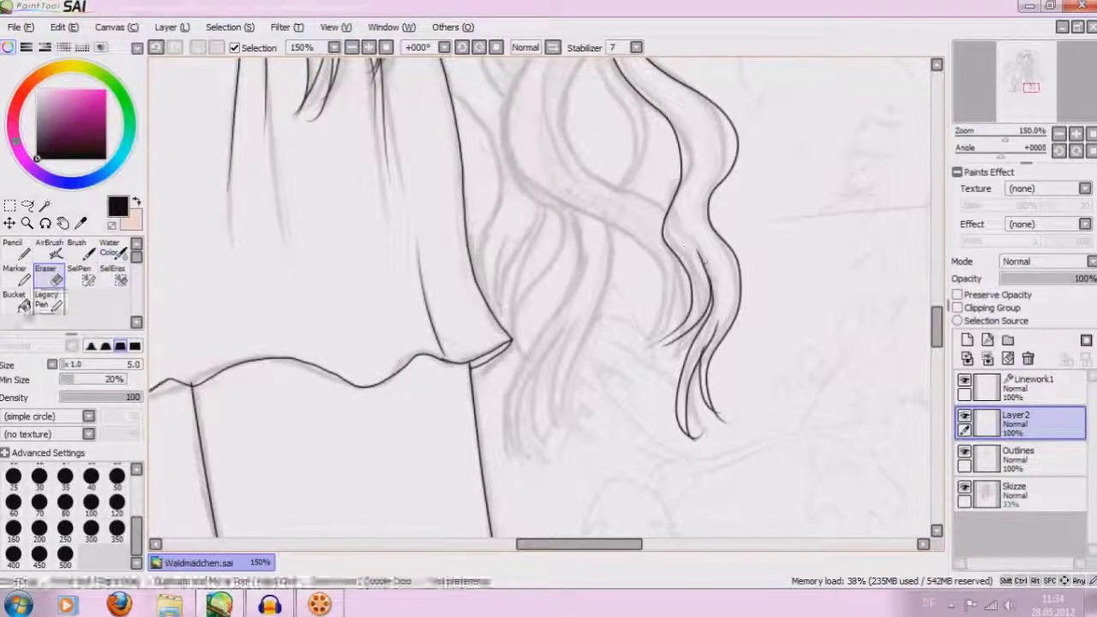
{"action": "left_click_drag", "start_coordinate": [67, 367], "coordinate": [64, 367]}
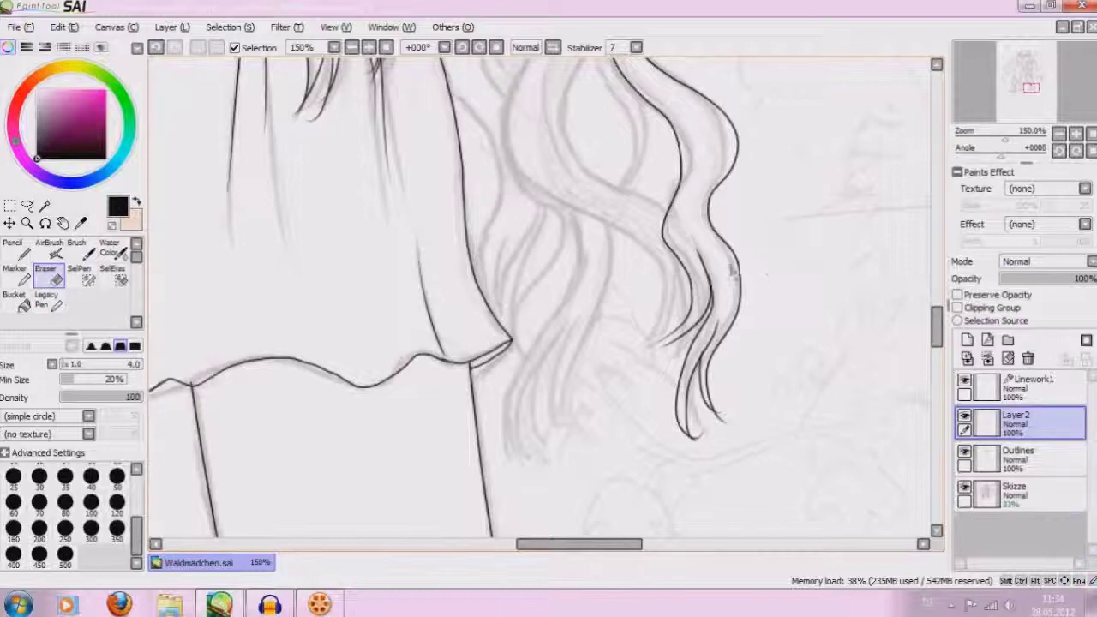
Ink two dark wavy lines down the hair strand, undoing the last stroke
{"action": "scroll", "coordinate": [734, 273], "scroll_direction": "down", "scroll_amount": 1}
{"action": "scroll", "coordinate": [703, 252], "scroll_direction": "down", "scroll_amount": 1}
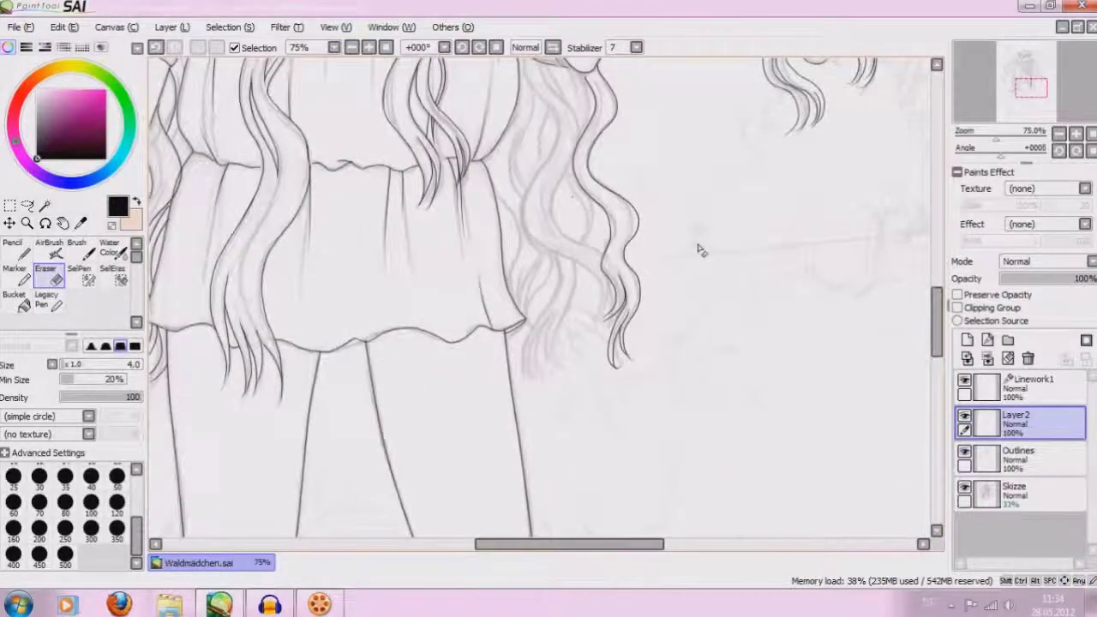
{"action": "left_click_drag", "start_coordinate": [941, 316], "coordinate": [940, 296]}
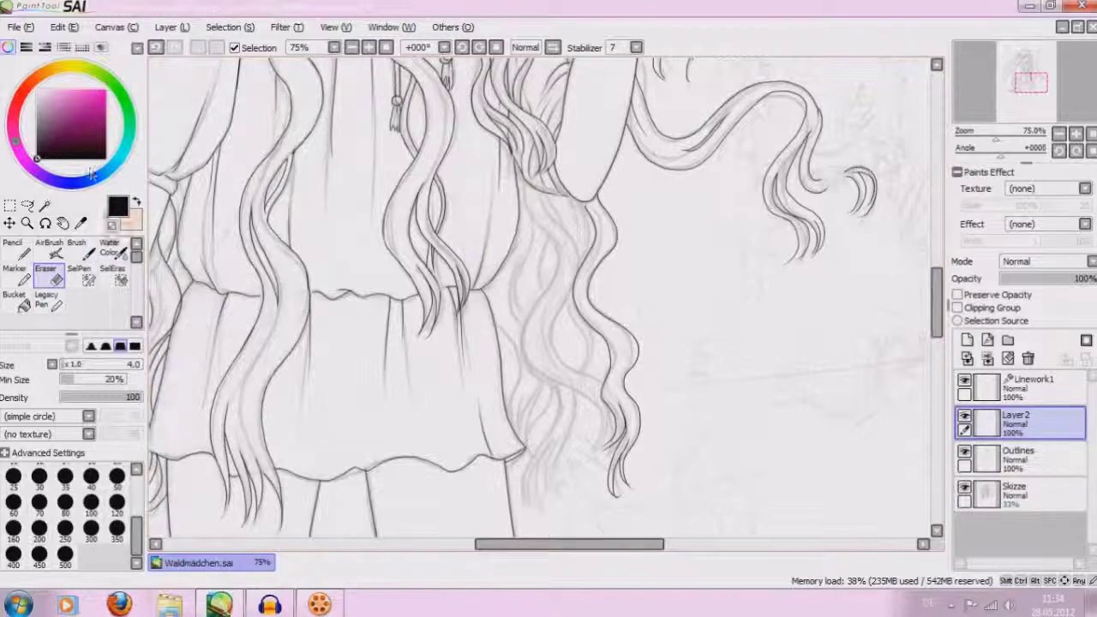
{"action": "left_click", "coordinate": [77, 249]}
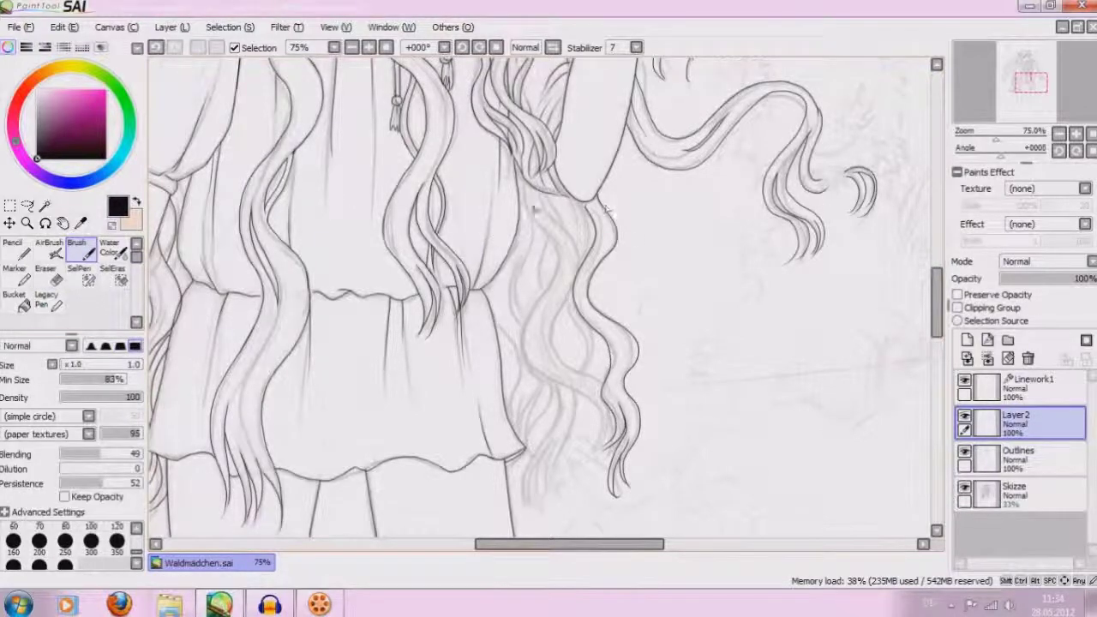
{"action": "mouse_move", "coordinate": [536, 224]}
{"action": "left_mouse_down"}
{"action": "mouse_move", "coordinate": [553, 384]}
{"action": "mouse_move", "coordinate": [599, 433]}
{"action": "left_mouse_up"}
{"action": "mouse_move", "coordinate": [549, 199]}
{"action": "left_mouse_down"}
{"action": "mouse_move", "coordinate": [581, 275]}
{"action": "mouse_move", "coordinate": [549, 347]}
{"action": "mouse_move", "coordinate": [610, 418]}
{"action": "left_mouse_up"}
{"action": "left_click", "coordinate": [156, 47]}
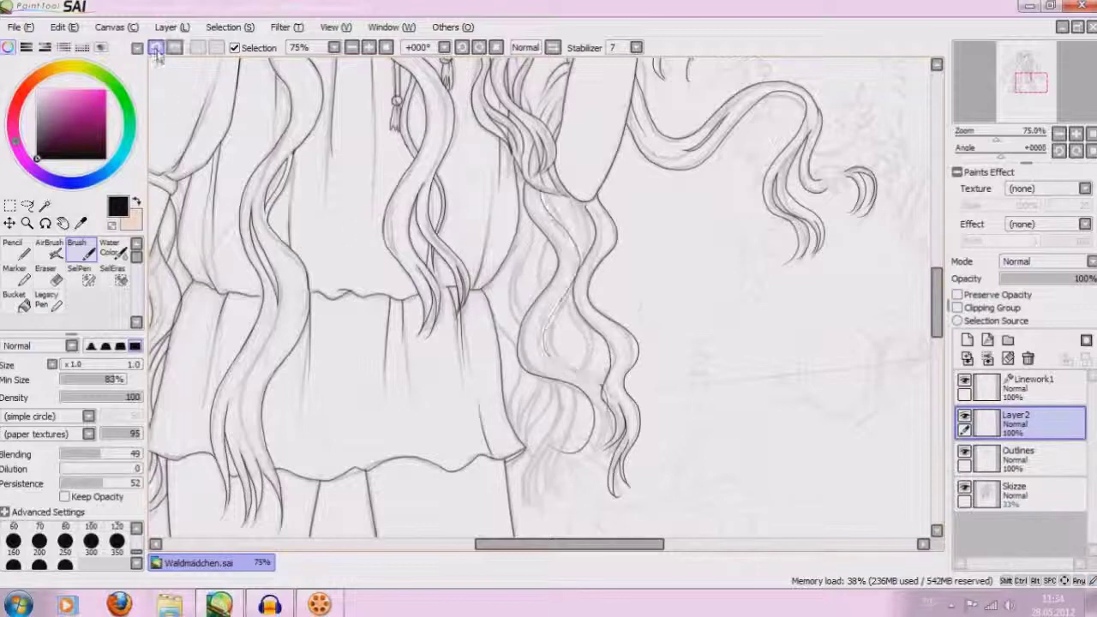
{"action": "left_click", "coordinate": [1024, 458]}
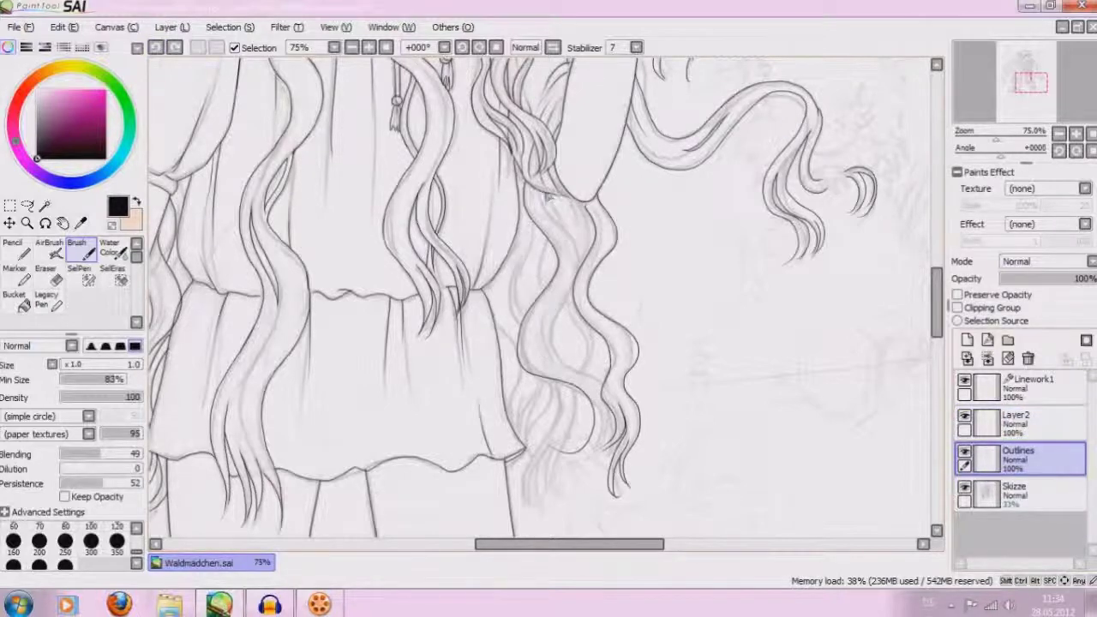
Redraw the wavy hair strand on Outlines and darken its lower end
{"action": "mouse_move", "coordinate": [564, 231]}
{"action": "left_mouse_down"}
{"action": "mouse_move", "coordinate": [561, 305]}
{"action": "mouse_move", "coordinate": [588, 369]}
{"action": "mouse_move", "coordinate": [613, 395]}
{"action": "mouse_move", "coordinate": [619, 424]}
{"action": "mouse_move", "coordinate": [606, 437]}
{"action": "left_mouse_up"}
{"action": "left_click_drag", "start_coordinate": [601, 399], "coordinate": [607, 444]}
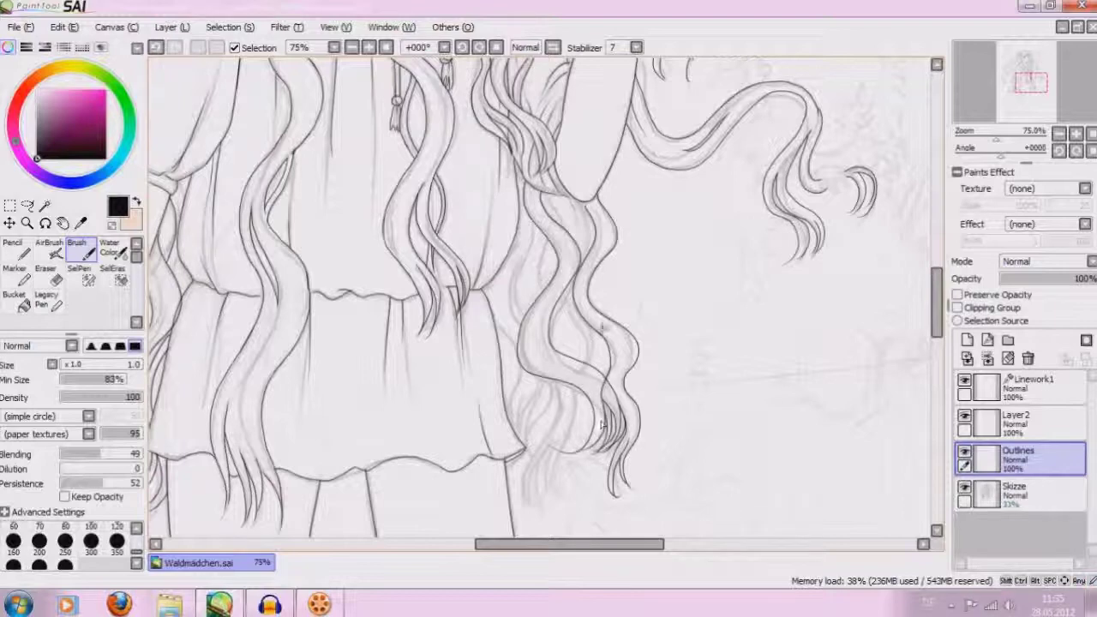
{"action": "scroll", "coordinate": [600, 190], "scroll_direction": "up", "scroll_amount": 1}
{"action": "scroll", "coordinate": [601, 190], "scroll_direction": "up", "scroll_amount": 1}
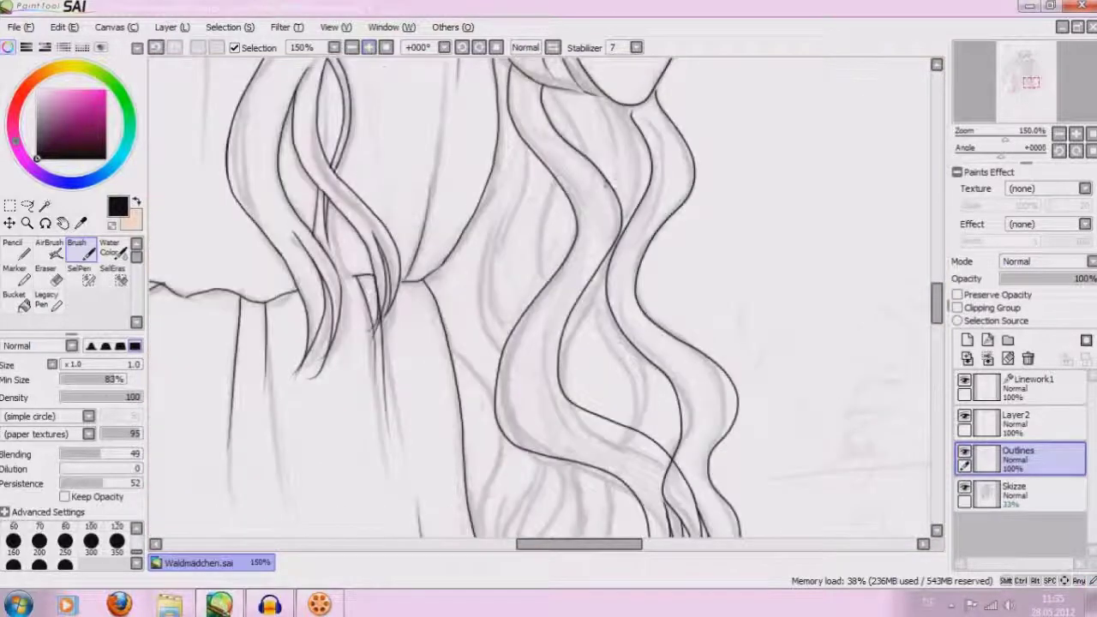
{"action": "left_click_drag", "start_coordinate": [704, 309], "coordinate": [705, 292]}
With a size-7 eraser, remove stray marks around the hair outline, toggling Outlines to compare
{"action": "left_click", "coordinate": [53, 278]}
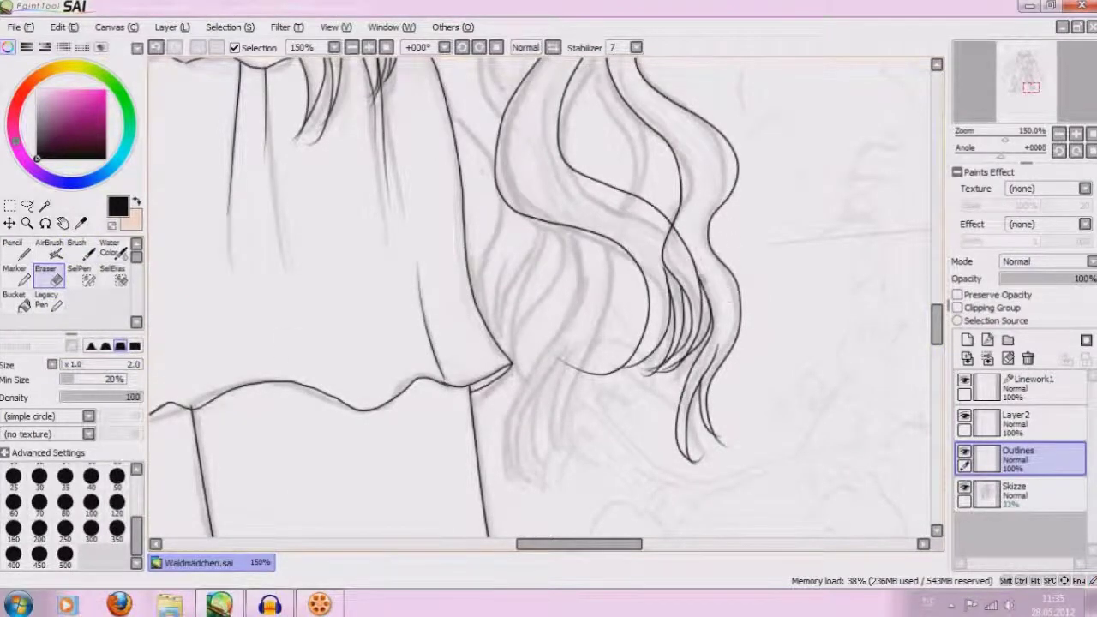
{"action": "left_click", "coordinate": [964, 452]}
{"action": "left_click", "coordinate": [964, 452]}
{"action": "left_click", "coordinate": [964, 452]}
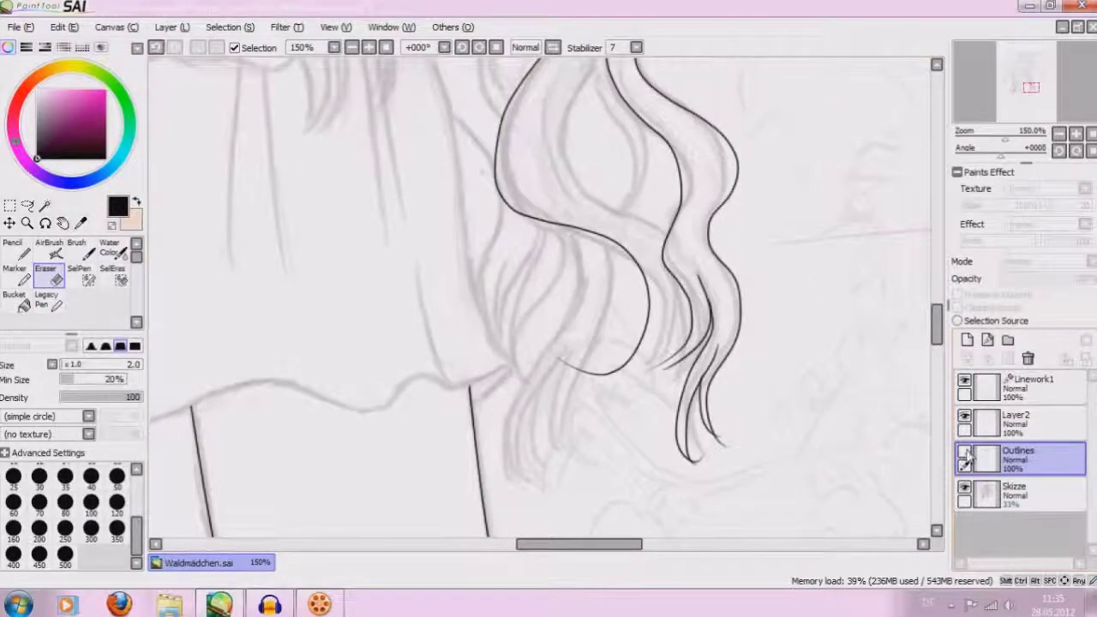
{"action": "left_click", "coordinate": [965, 451]}
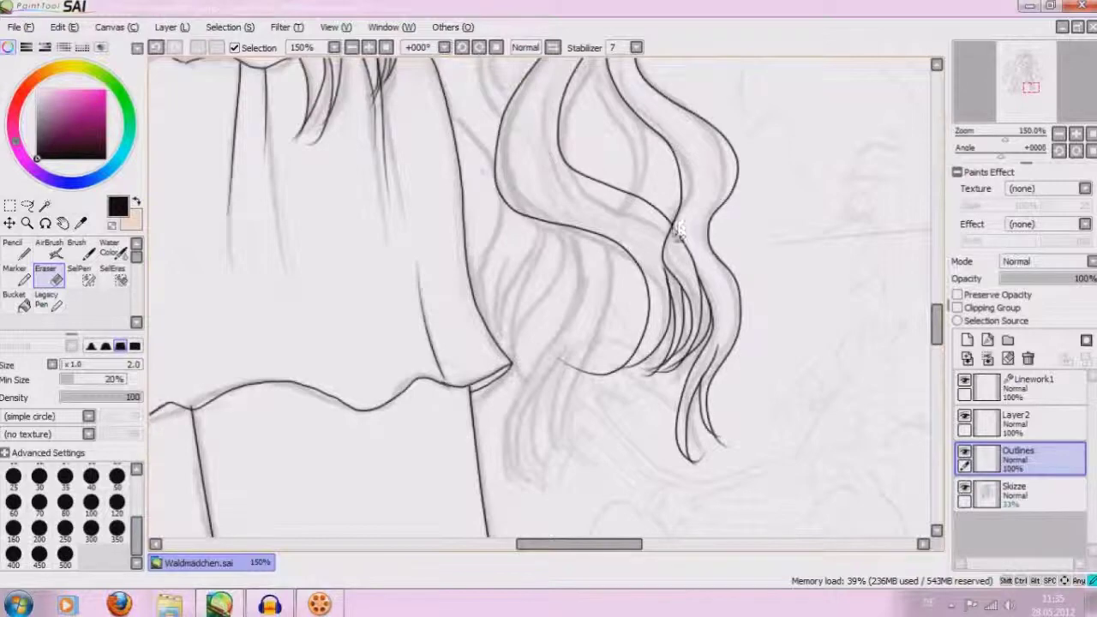
{"action": "key", "text": "bracketright"}
{"action": "key", "text": "bracketright"}
{"action": "key", "text": "bracketright"}
{"action": "mouse_move", "coordinate": [699, 244]}
{"action": "left_mouse_down"}
{"action": "mouse_move", "coordinate": [684, 262]}
{"action": "mouse_move", "coordinate": [720, 300]}
{"action": "left_mouse_up"}
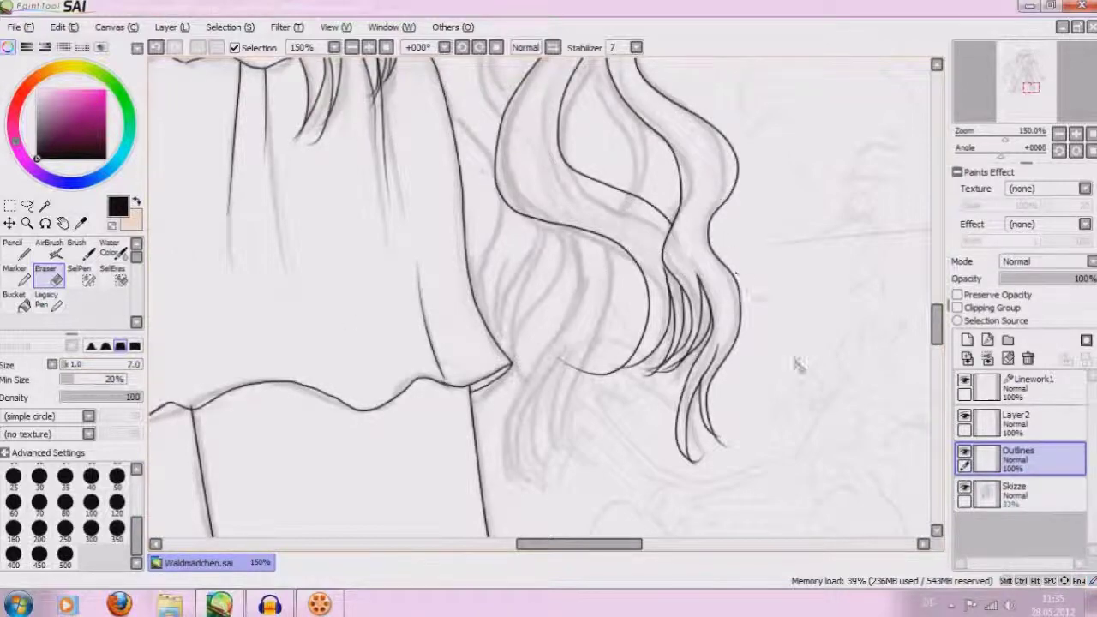
{"action": "left_click", "coordinate": [964, 451]}
{"action": "left_click", "coordinate": [964, 452]}
{"action": "left_click_drag", "start_coordinate": [665, 262], "coordinate": [677, 291]}
At 150%, erase the short end of the hair contour on Layer2
{"action": "scroll", "coordinate": [517, 106], "scroll_direction": "down", "scroll_amount": 2}
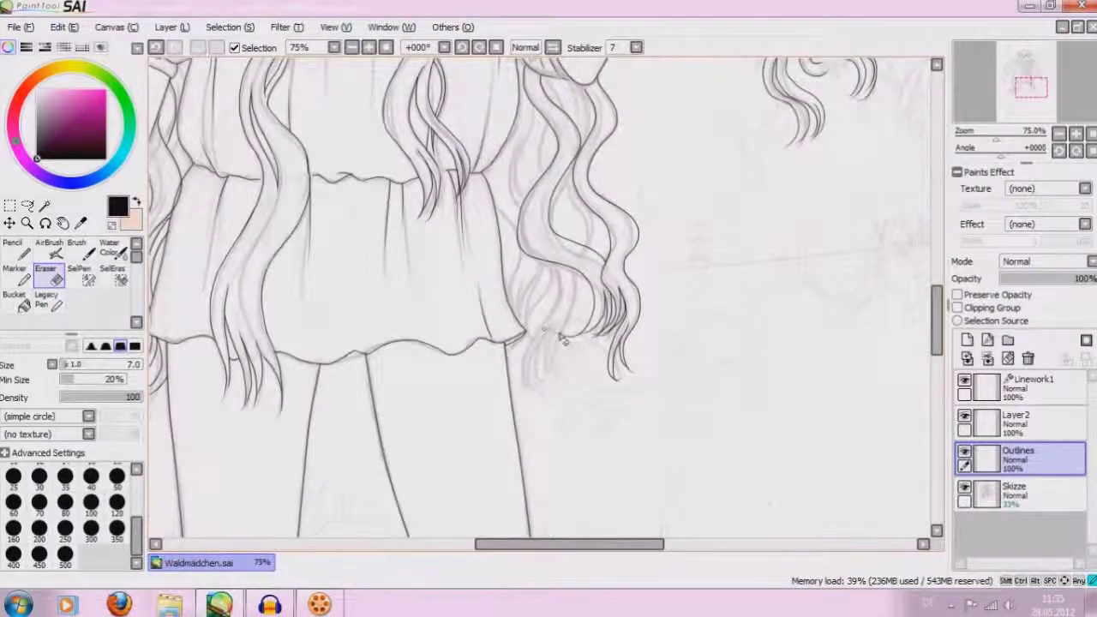
{"action": "left_click", "coordinate": [369, 47]}
{"action": "left_click", "coordinate": [369, 47]}
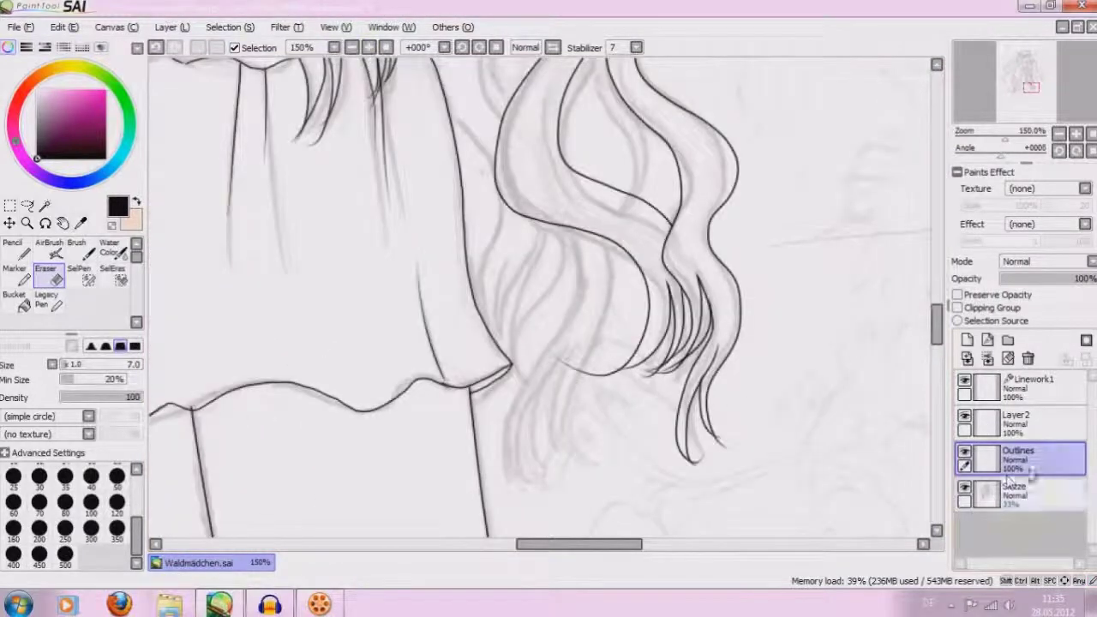
{"action": "left_click", "coordinate": [1020, 422]}
{"action": "left_click_drag", "start_coordinate": [559, 359], "coordinate": [602, 374]}
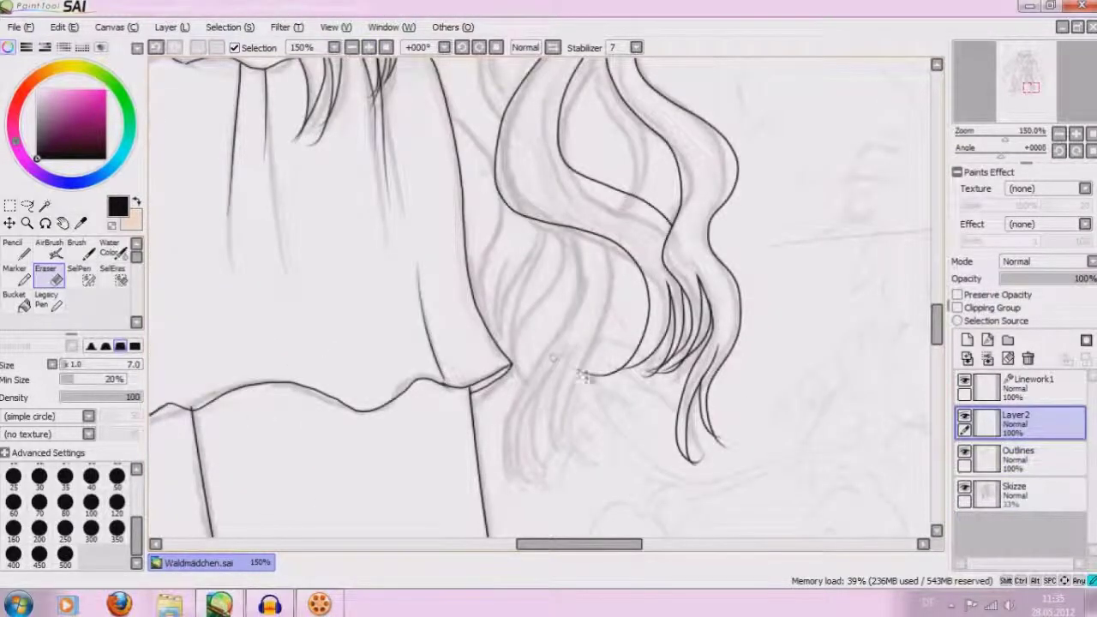
{"action": "left_click", "coordinate": [75, 249]}
{"action": "left_click", "coordinate": [965, 418]}
{"action": "left_click", "coordinate": [965, 419]}
{"action": "left_click", "coordinate": [1021, 459]}
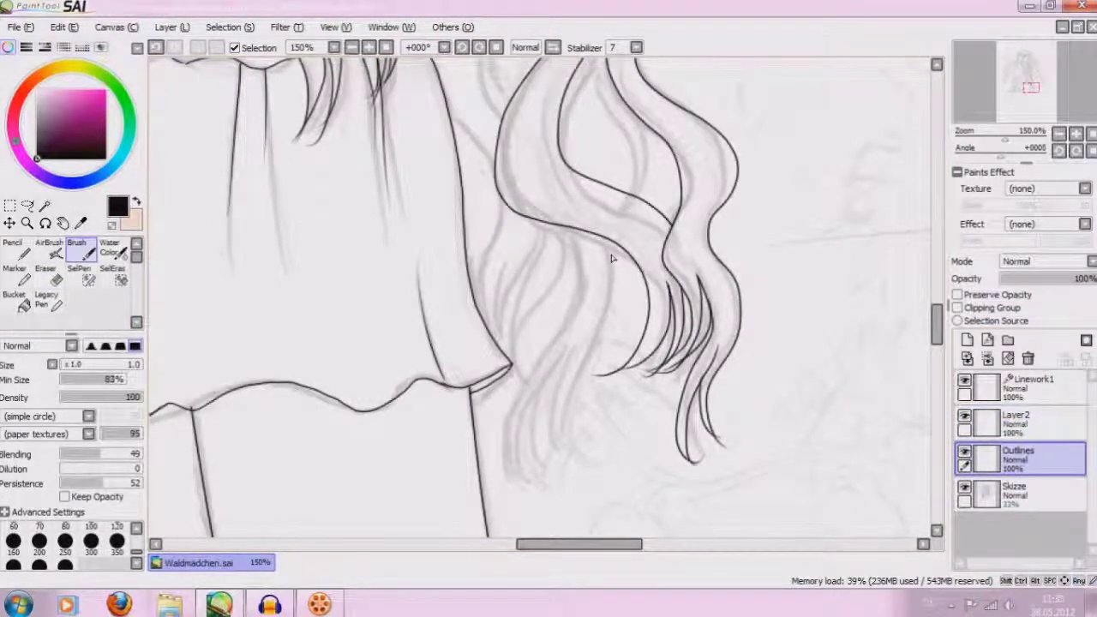
Extend the hair contour to a curled tip and add several curling strands down the lower lock
{"action": "mouse_move", "coordinate": [600, 240]}
{"action": "left_mouse_down"}
{"action": "mouse_move", "coordinate": [598, 326]}
{"action": "mouse_move", "coordinate": [562, 428]}
{"action": "left_mouse_up"}
{"action": "mouse_move", "coordinate": [570, 351]}
{"action": "left_mouse_down"}
{"action": "mouse_move", "coordinate": [557, 433]}
{"action": "mouse_move", "coordinate": [556, 397]}
{"action": "left_mouse_up"}
{"action": "left_click_drag", "start_coordinate": [576, 339], "coordinate": [536, 467]}
{"action": "mouse_move", "coordinate": [579, 287]}
{"action": "left_mouse_down"}
{"action": "mouse_move", "coordinate": [566, 239]}
{"action": "mouse_move", "coordinate": [532, 373]}
{"action": "left_mouse_up"}
{"action": "left_click_drag", "start_coordinate": [519, 375], "coordinate": [500, 456]}
{"action": "left_click_drag", "start_coordinate": [559, 364], "coordinate": [516, 479]}
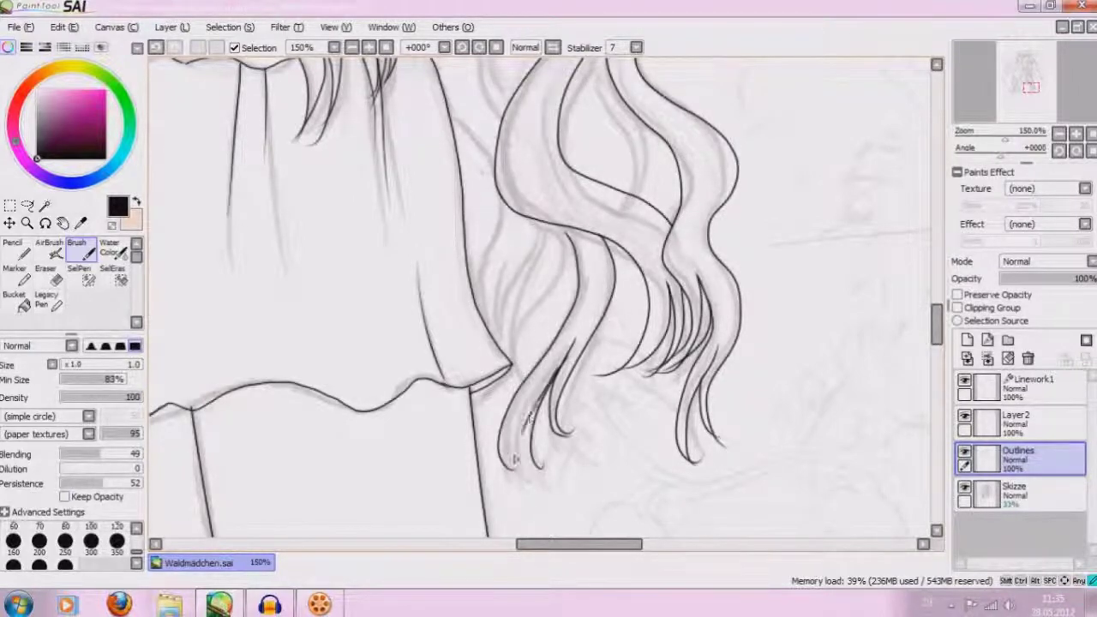
{"action": "left_click", "coordinate": [155, 48]}
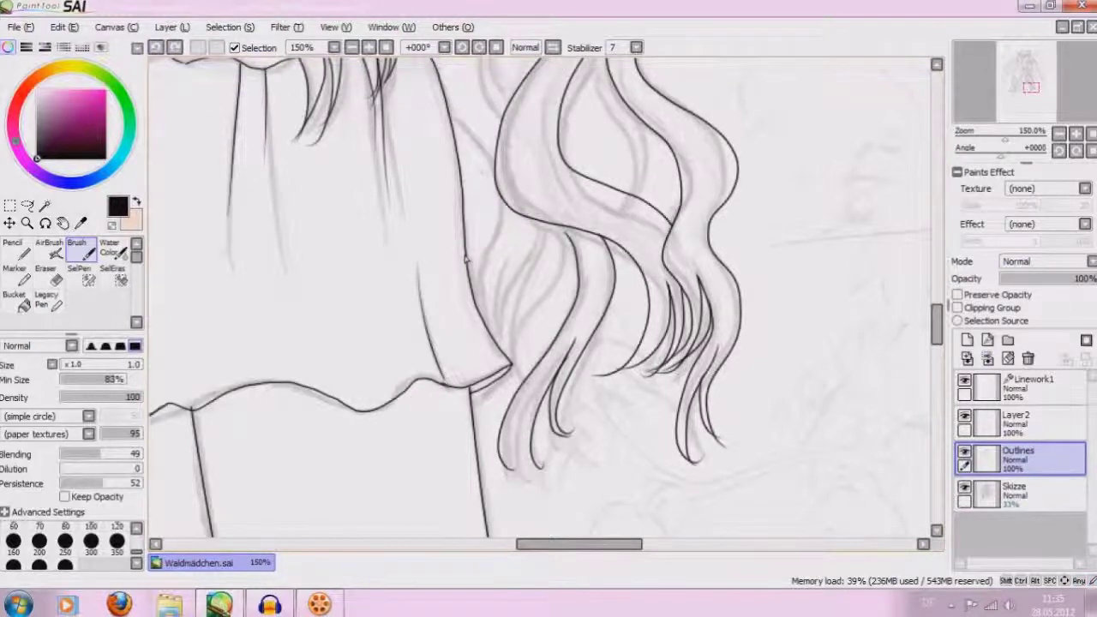
{"action": "left_click_drag", "start_coordinate": [565, 352], "coordinate": [504, 470]}
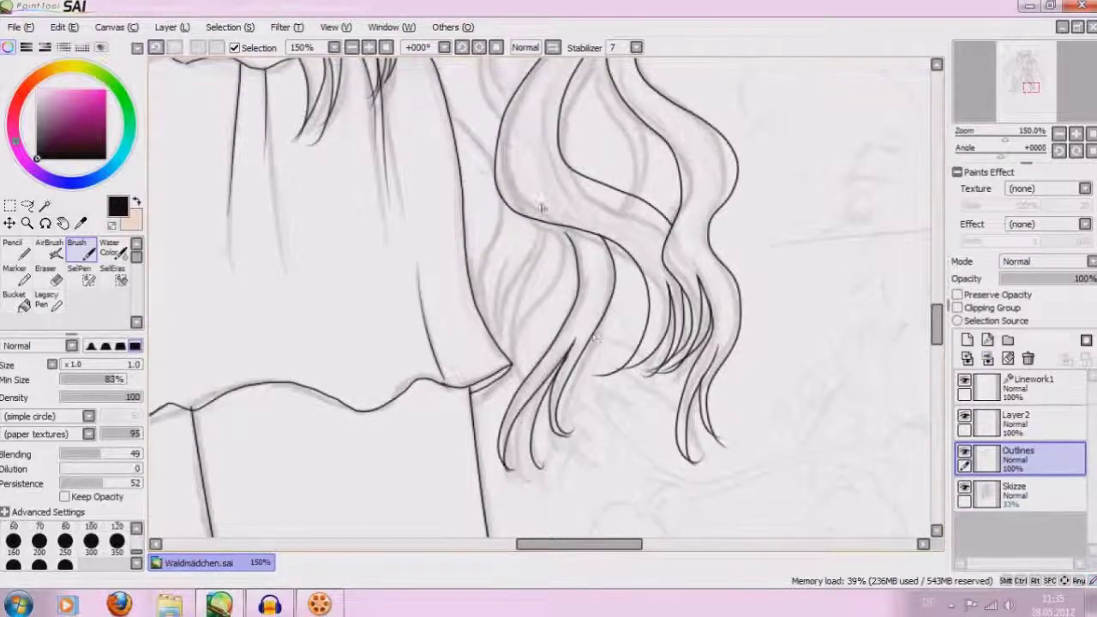
{"action": "scroll", "coordinate": [513, 162], "scroll_direction": "down", "scroll_amount": 1}
{"action": "scroll", "coordinate": [527, 172], "scroll_direction": "down", "scroll_amount": 1}
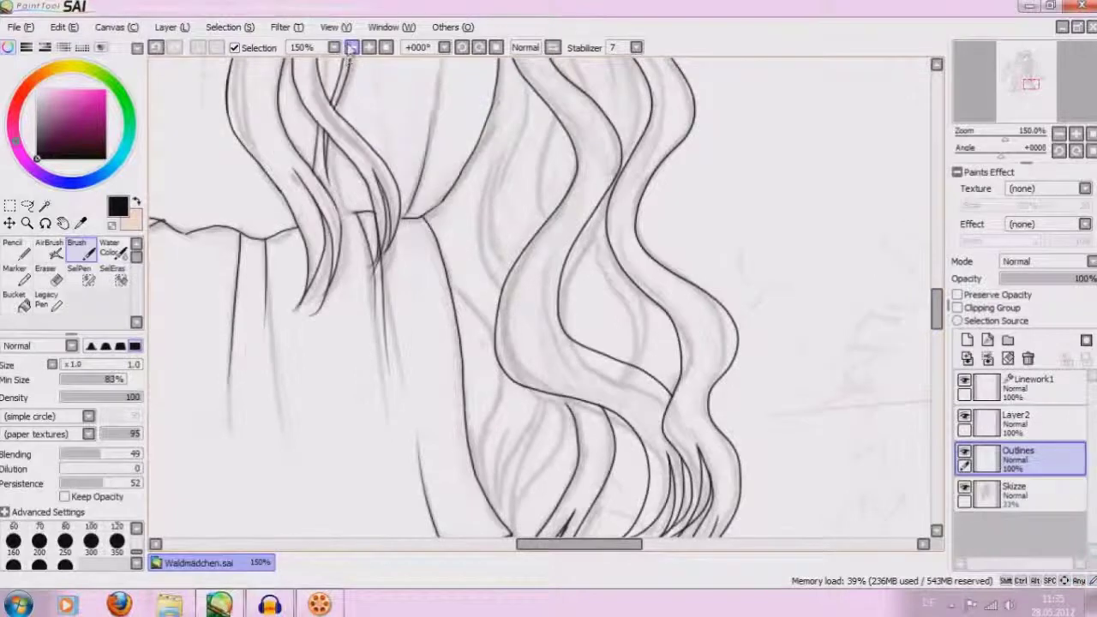
{"action": "scroll", "coordinate": [543, 180], "scroll_direction": "down", "scroll_amount": 1}
{"action": "scroll", "coordinate": [557, 257], "scroll_direction": "up", "scroll_amount": 3}
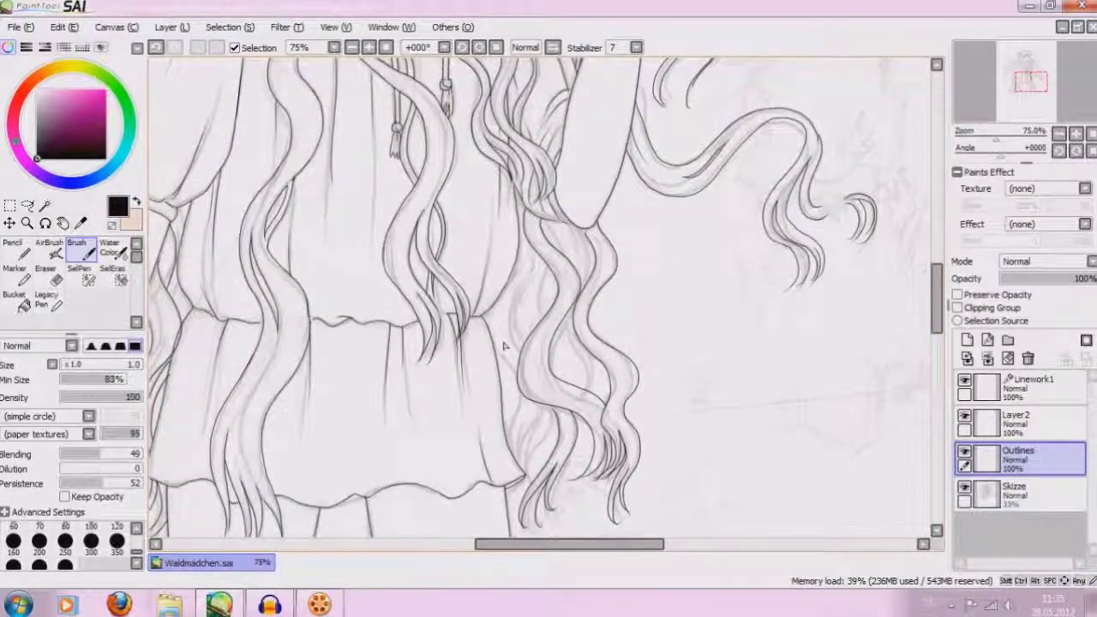
Compare with Outlines hidden, then try hair strokes beside the skirt on Outlines, undoing them
{"action": "left_click", "coordinate": [964, 451]}
{"action": "left_click", "coordinate": [964, 451]}
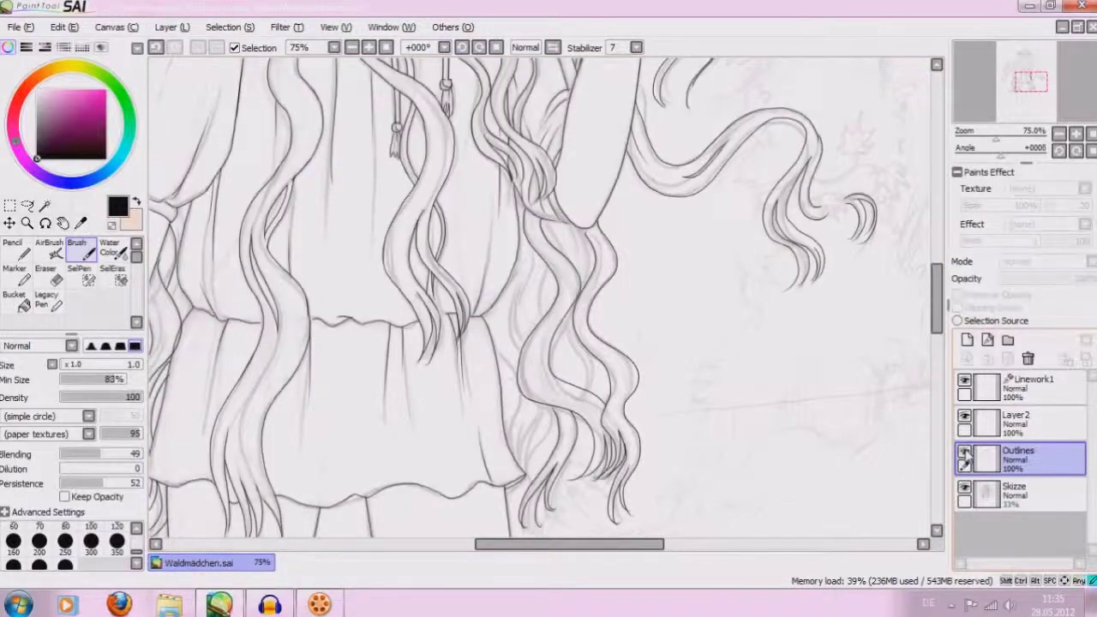
{"action": "left_click", "coordinate": [964, 452]}
{"action": "left_click", "coordinate": [964, 454]}
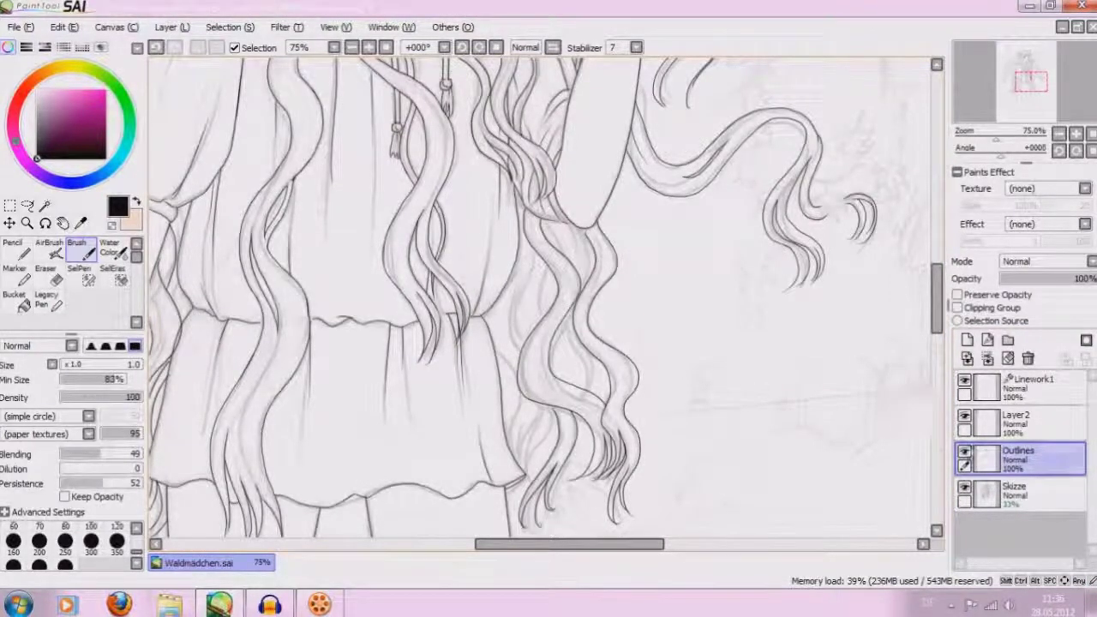
{"action": "left_click", "coordinate": [965, 453]}
{"action": "left_click", "coordinate": [964, 453]}
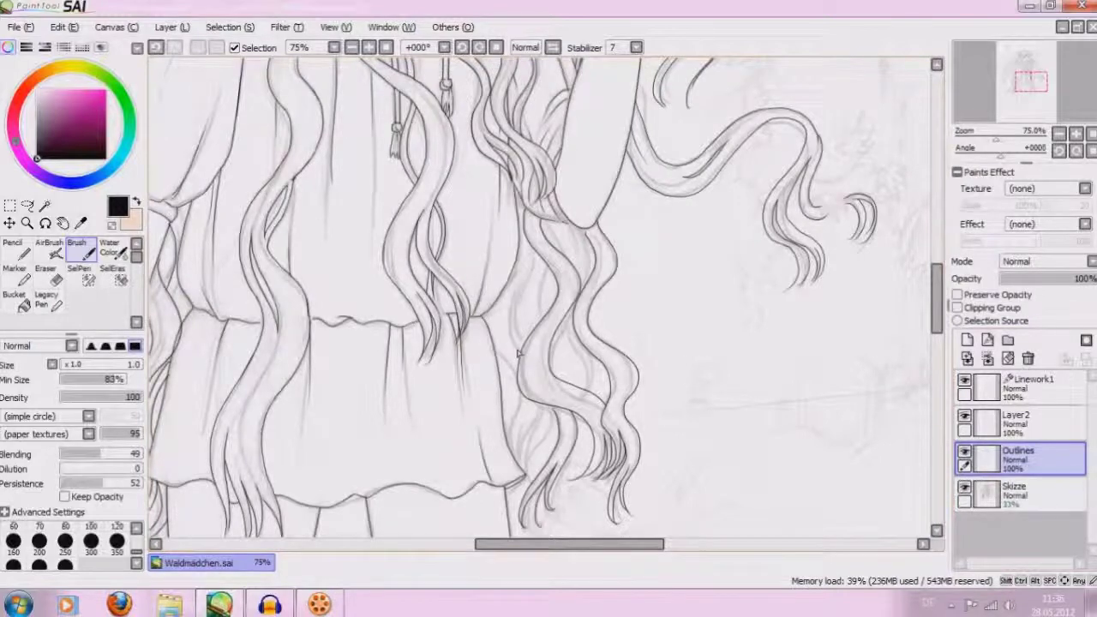
{"action": "mouse_move", "coordinate": [519, 280]}
{"action": "left_mouse_down"}
{"action": "mouse_move", "coordinate": [511, 334]}
{"action": "mouse_move", "coordinate": [528, 341]}
{"action": "left_mouse_up"}
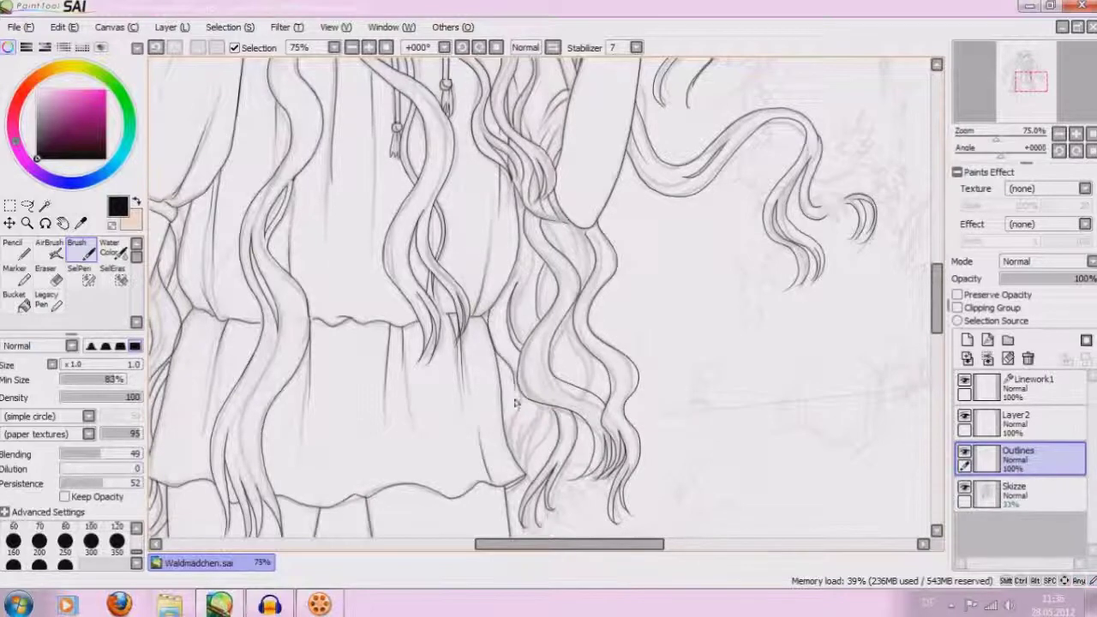
{"action": "left_click", "coordinate": [155, 48]}
{"action": "mouse_move", "coordinate": [489, 307]}
{"action": "left_mouse_down"}
{"action": "mouse_move", "coordinate": [516, 391]}
{"action": "mouse_move", "coordinate": [504, 457]}
{"action": "left_mouse_up"}
{"action": "left_click", "coordinate": [155, 47]}
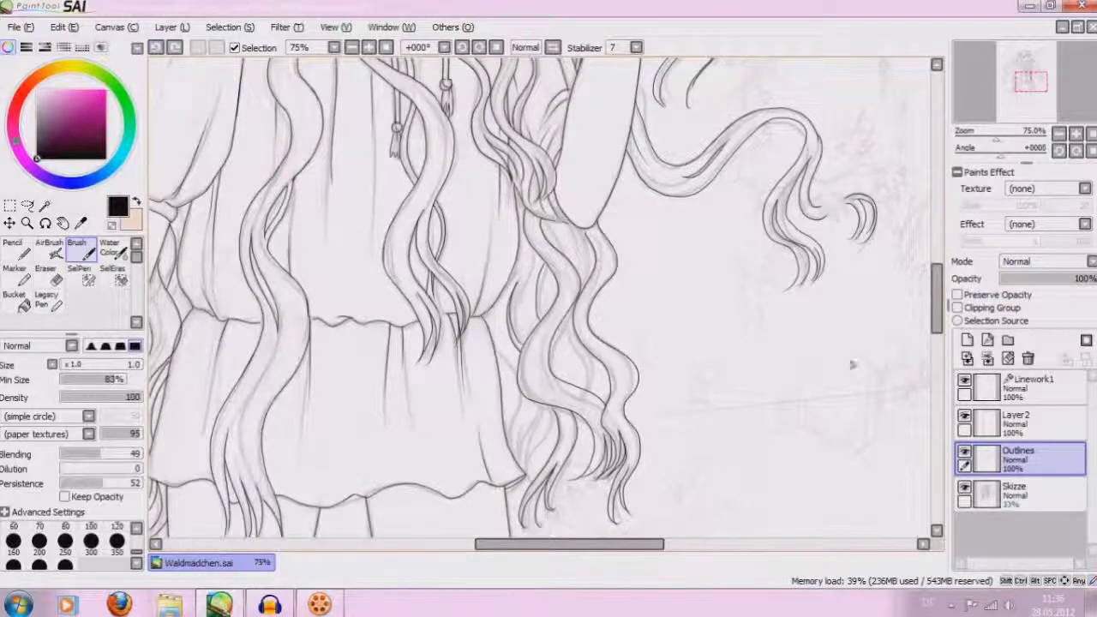
Redraw the hair strand beside the skirt on Layer2 with short strands by the lower lock
{"action": "left_click", "coordinate": [1021, 422]}
{"action": "mouse_move", "coordinate": [488, 307]}
{"action": "left_mouse_down"}
{"action": "mouse_move", "coordinate": [530, 445]}
{"action": "mouse_move", "coordinate": [511, 465]}
{"action": "left_mouse_up"}
{"action": "mouse_move", "coordinate": [528, 415]}
{"action": "left_mouse_down"}
{"action": "mouse_move", "coordinate": [516, 476]}
{"action": "mouse_move", "coordinate": [539, 418]}
{"action": "mouse_move", "coordinate": [548, 449]}
{"action": "left_mouse_up"}
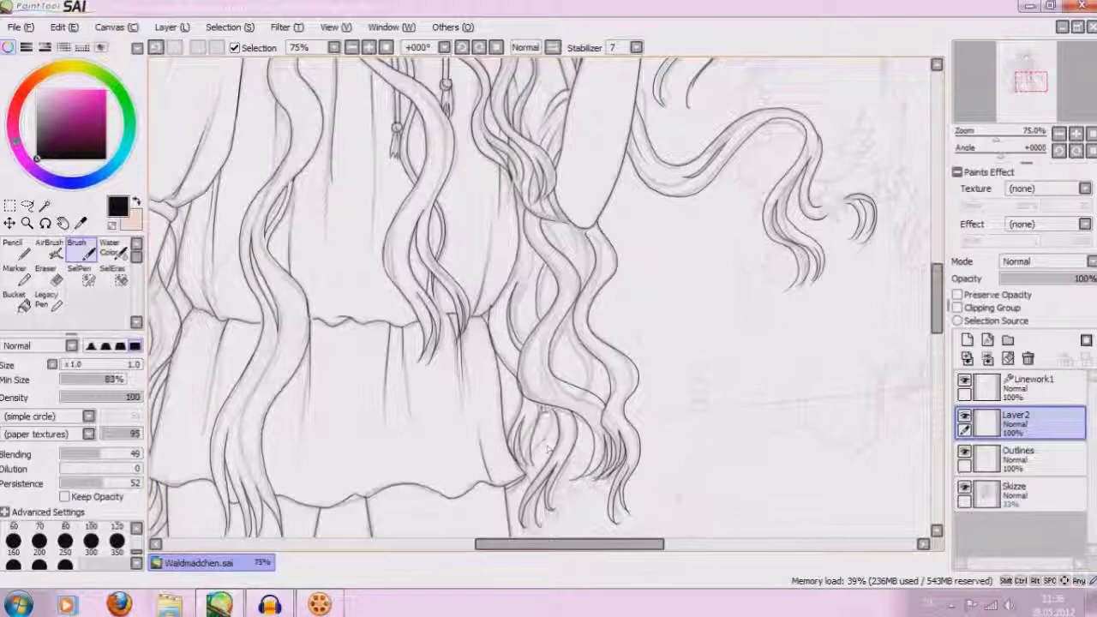
Add a small touch to the shoulder hair lock and zoom the view to 150%
{"action": "left_click", "coordinate": [563, 378]}
{"action": "scroll", "coordinate": [446, 200], "scroll_direction": "up", "scroll_amount": 2}
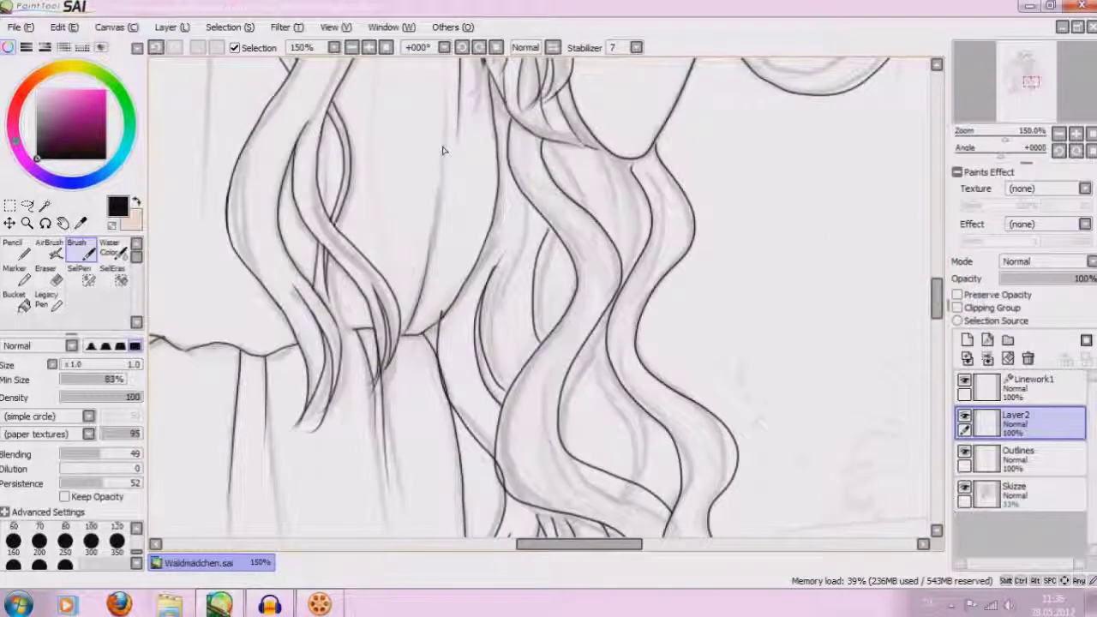
{"action": "left_click_drag", "start_coordinate": [936, 283], "coordinate": [936, 296]}
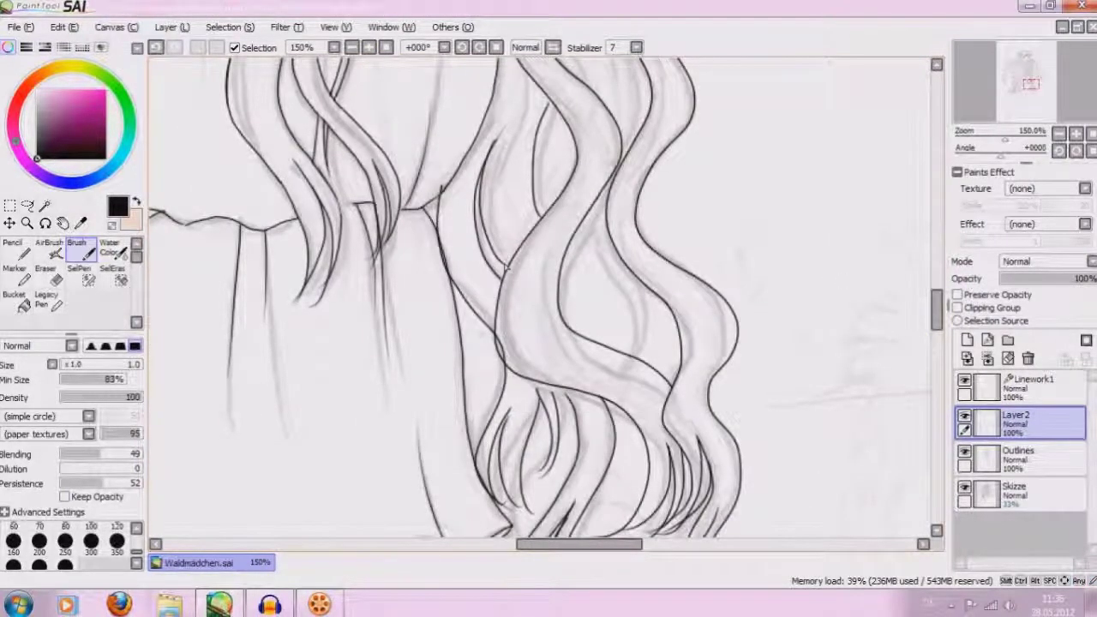
On the Outlines layer, undo two mistaken erases to restore the hair lines
{"action": "left_click", "coordinate": [46, 274]}
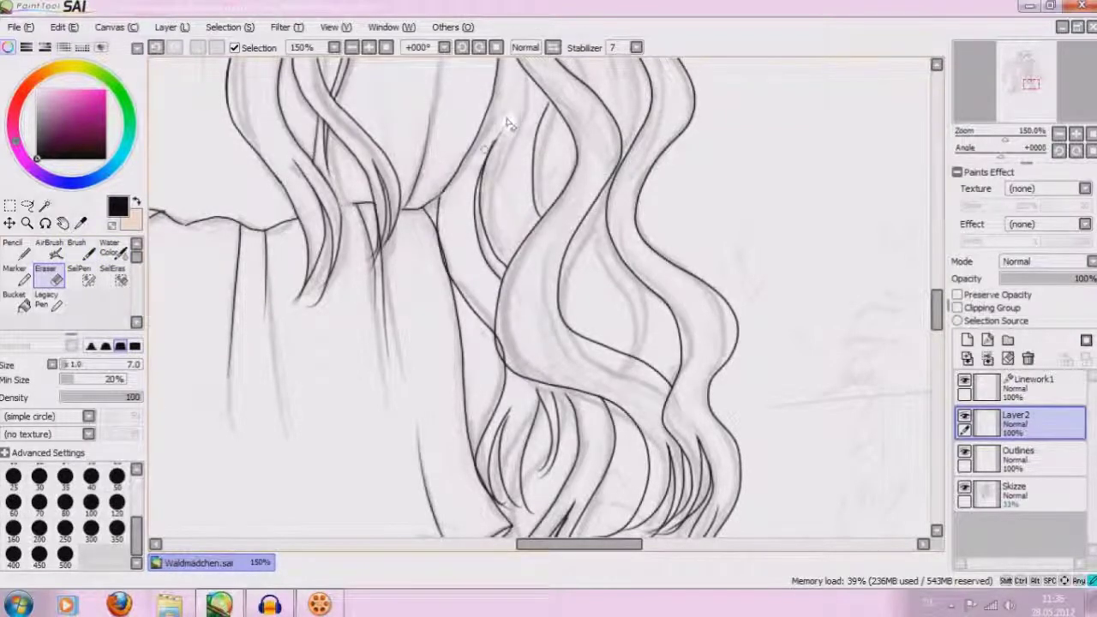
{"action": "left_click", "coordinate": [1021, 454]}
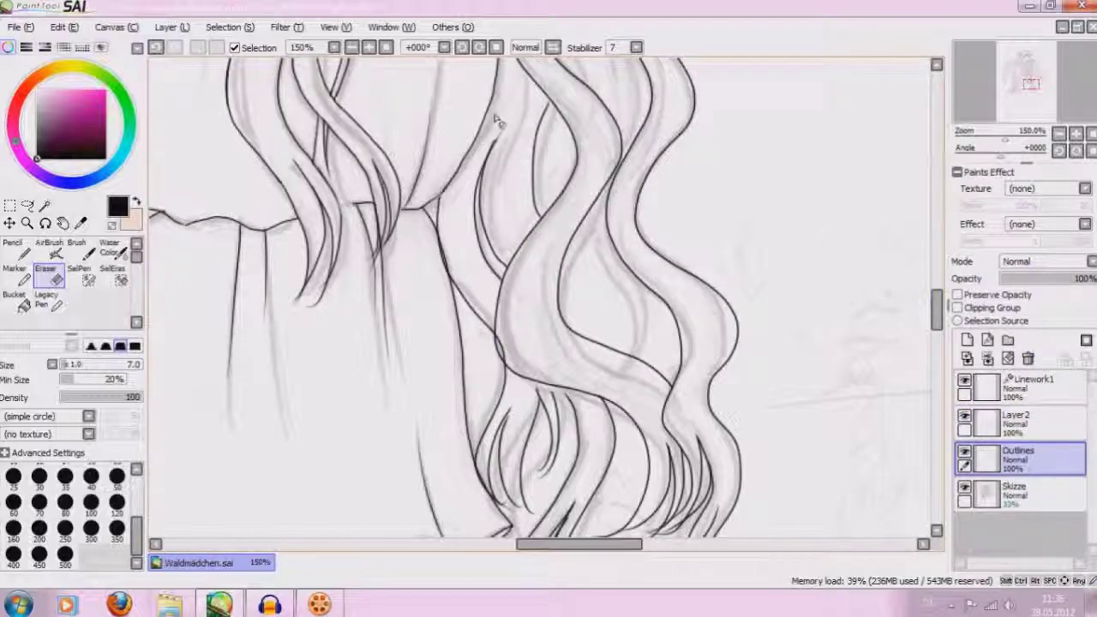
{"action": "left_click", "coordinate": [156, 47]}
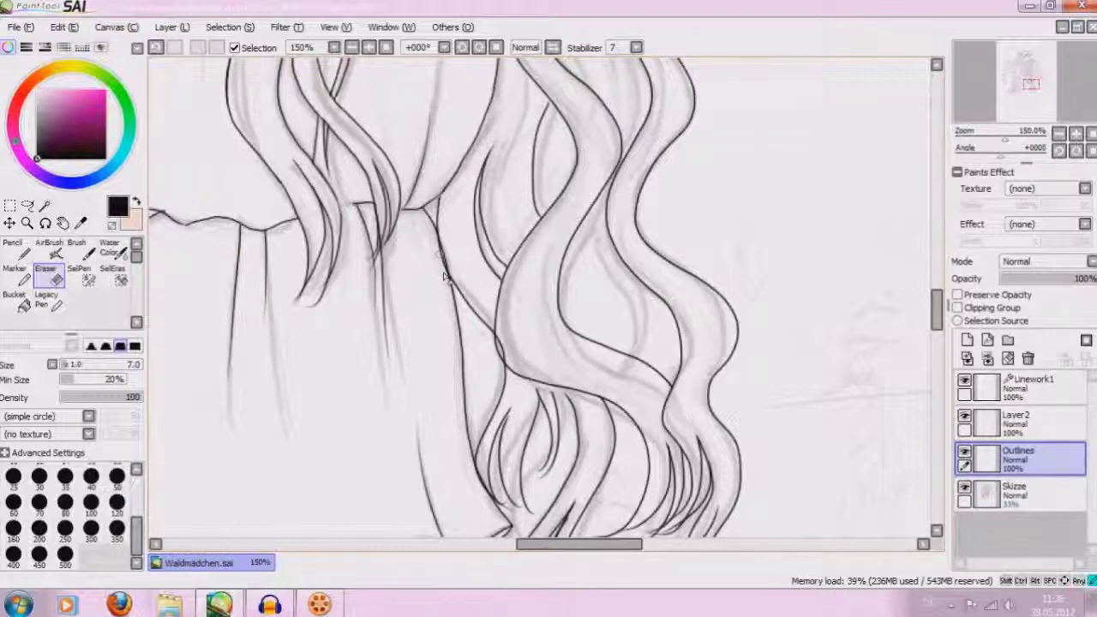
{"action": "left_click", "coordinate": [156, 47]}
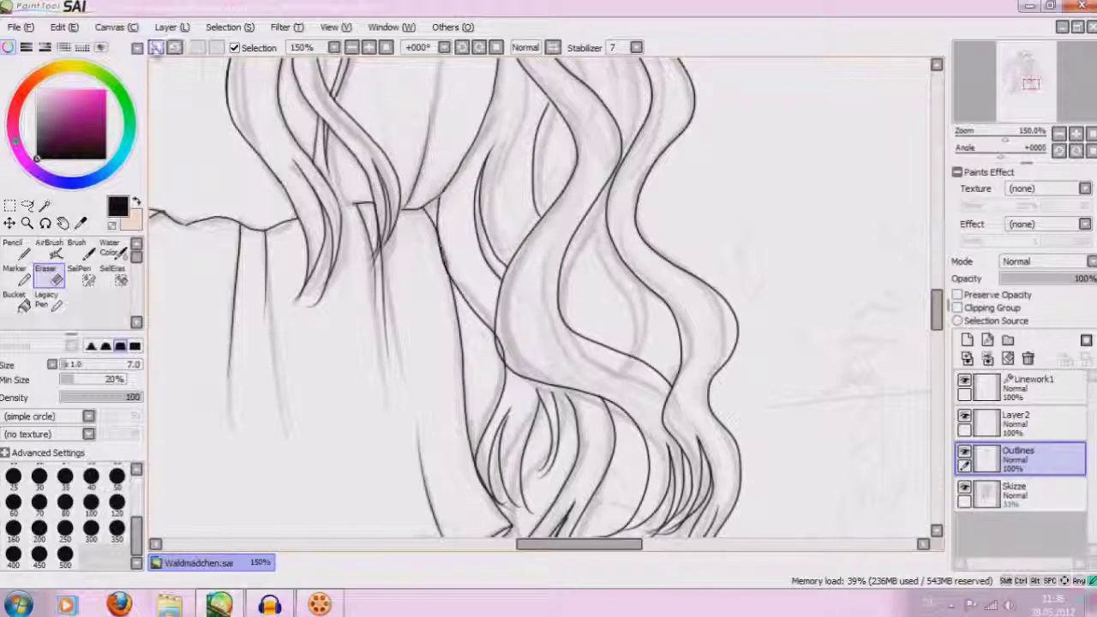
Erase stray marks on Layer2 with a size 5 eraser, then return to the inking brush
{"action": "left_click", "coordinate": [1020, 420]}
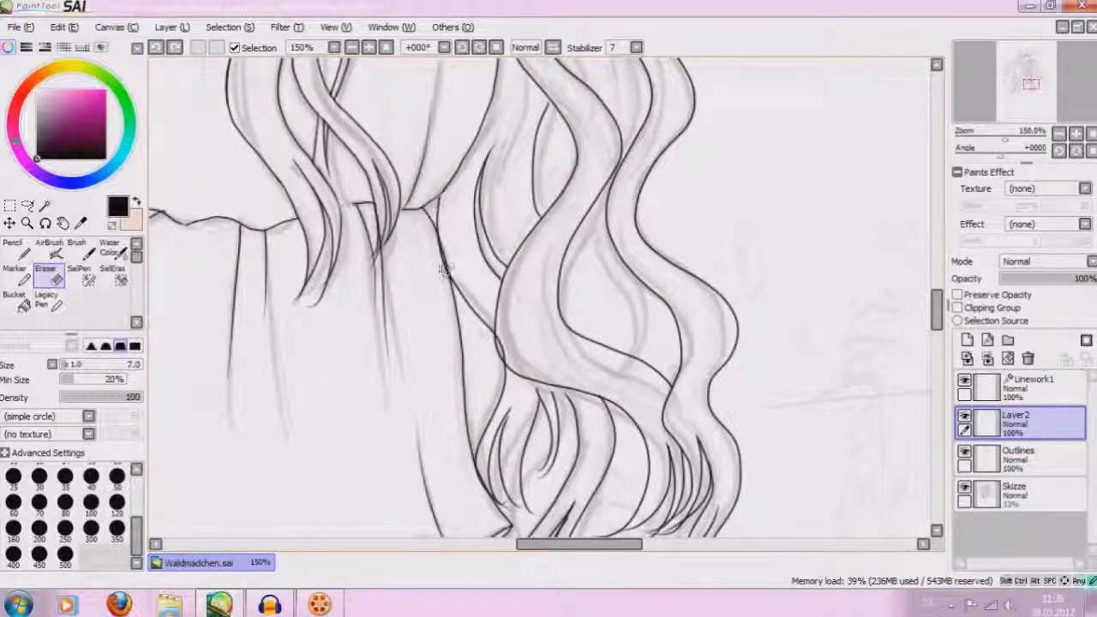
{"action": "left_click_drag", "start_coordinate": [439, 255], "coordinate": [442, 273]}
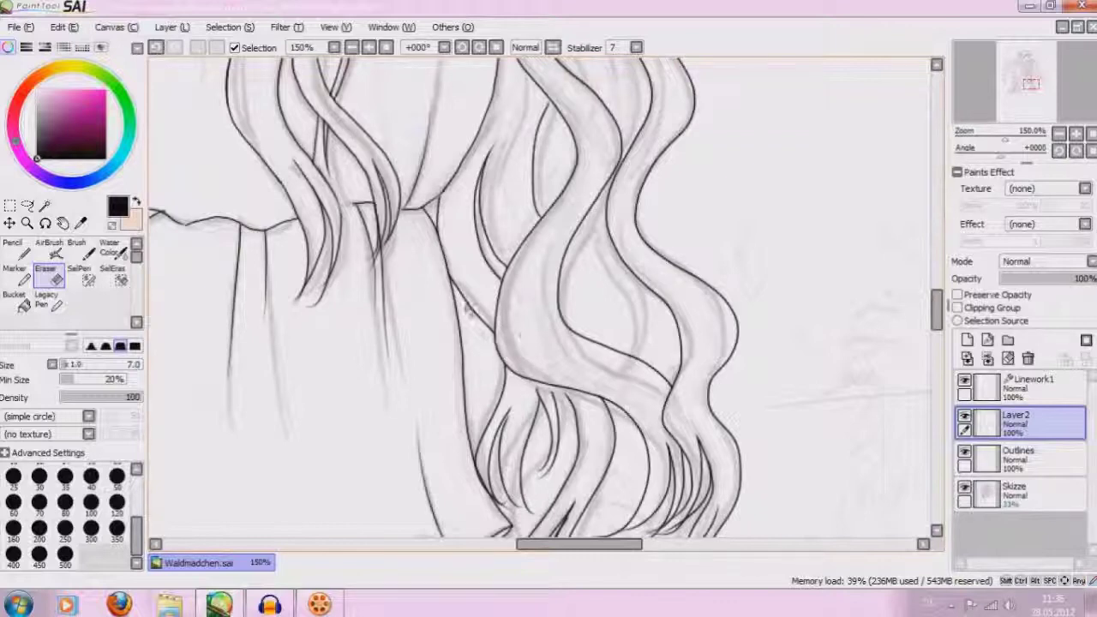
{"action": "left_click", "coordinate": [77, 249]}
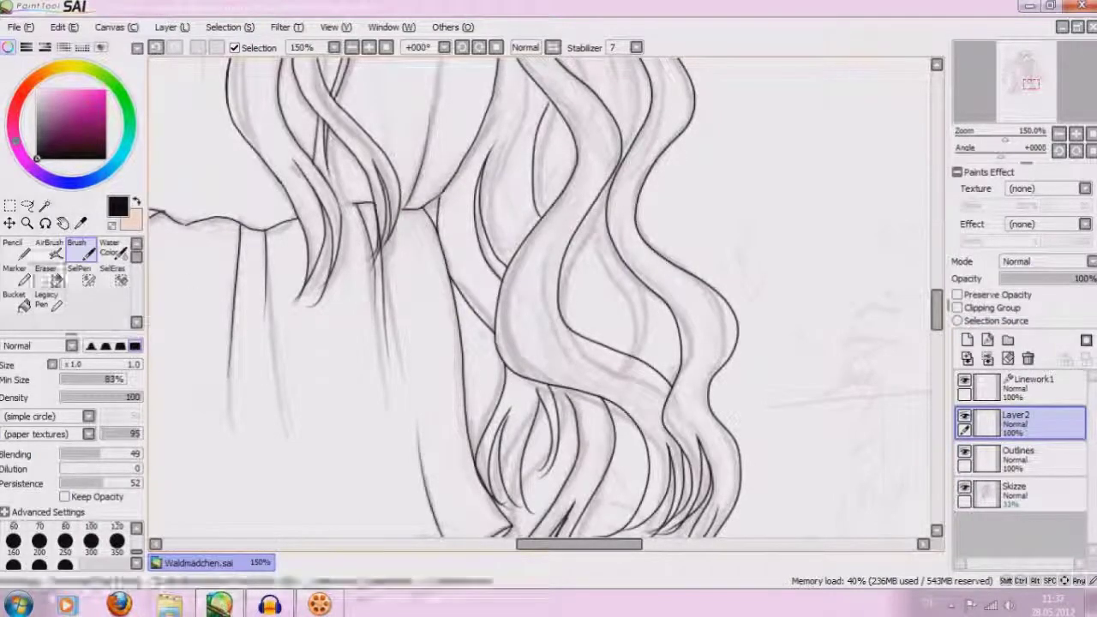
{"action": "left_click", "coordinate": [45, 273]}
{"action": "key", "text": "bracketleft"}
{"action": "key", "text": "bracketleft"}
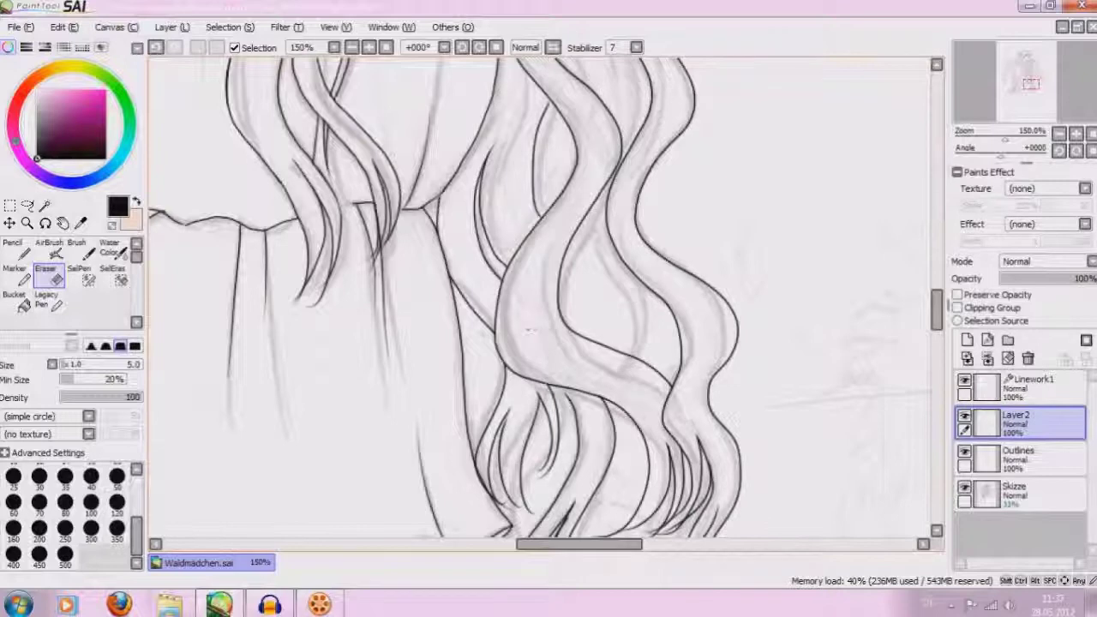
{"action": "left_click", "coordinate": [77, 250]}
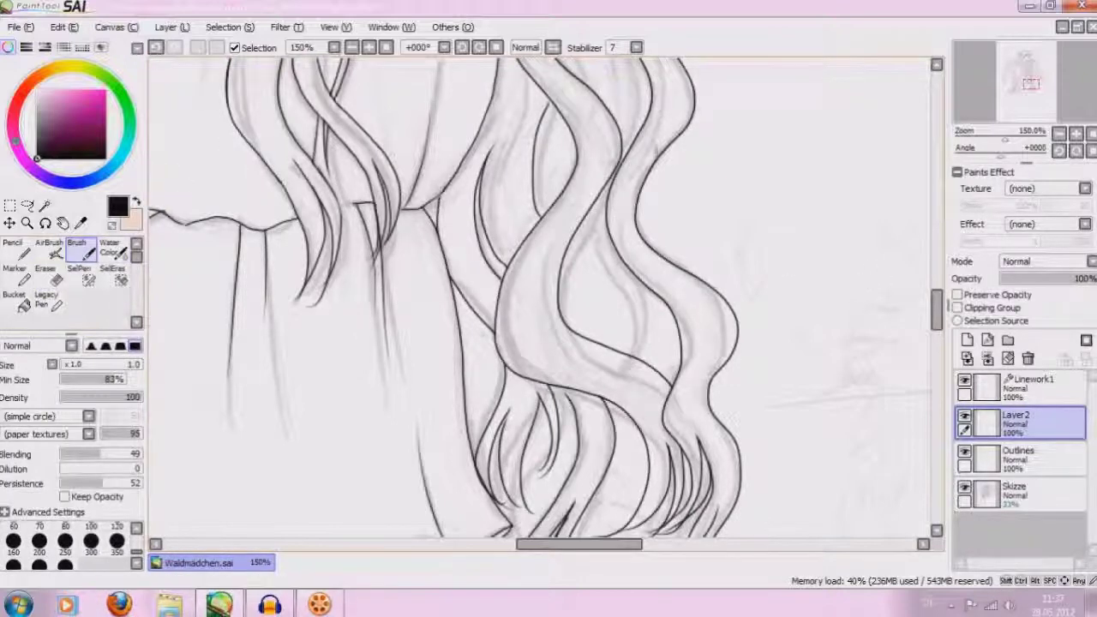
{"action": "left_click", "coordinate": [352, 47]}
{"action": "left_click", "coordinate": [352, 47]}
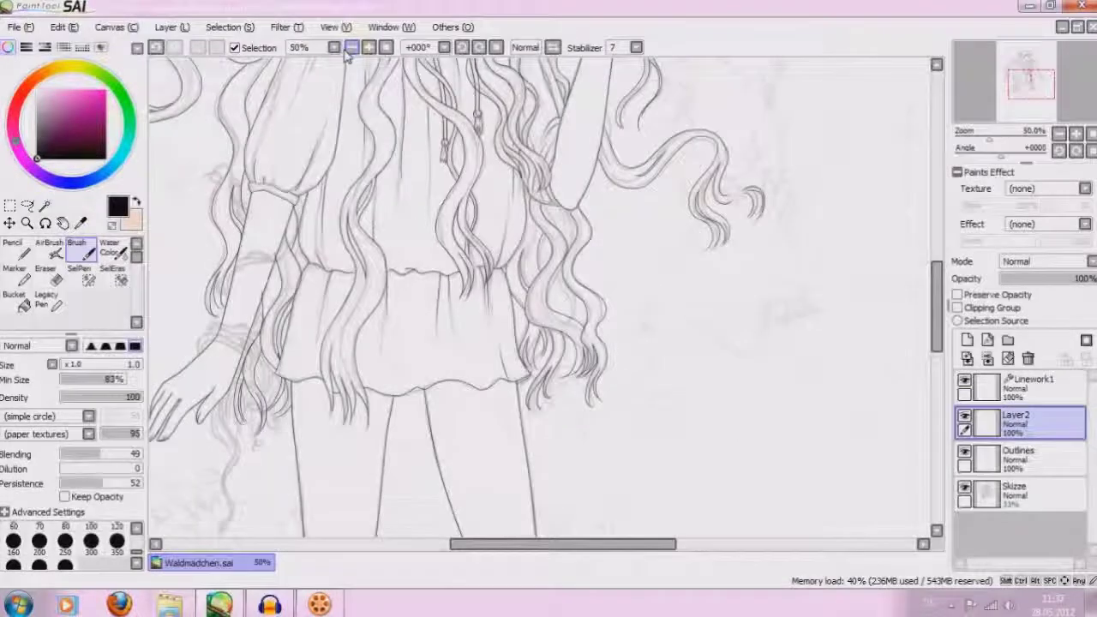
{"action": "left_click", "coordinate": [369, 48]}
{"action": "left_click", "coordinate": [368, 47]}
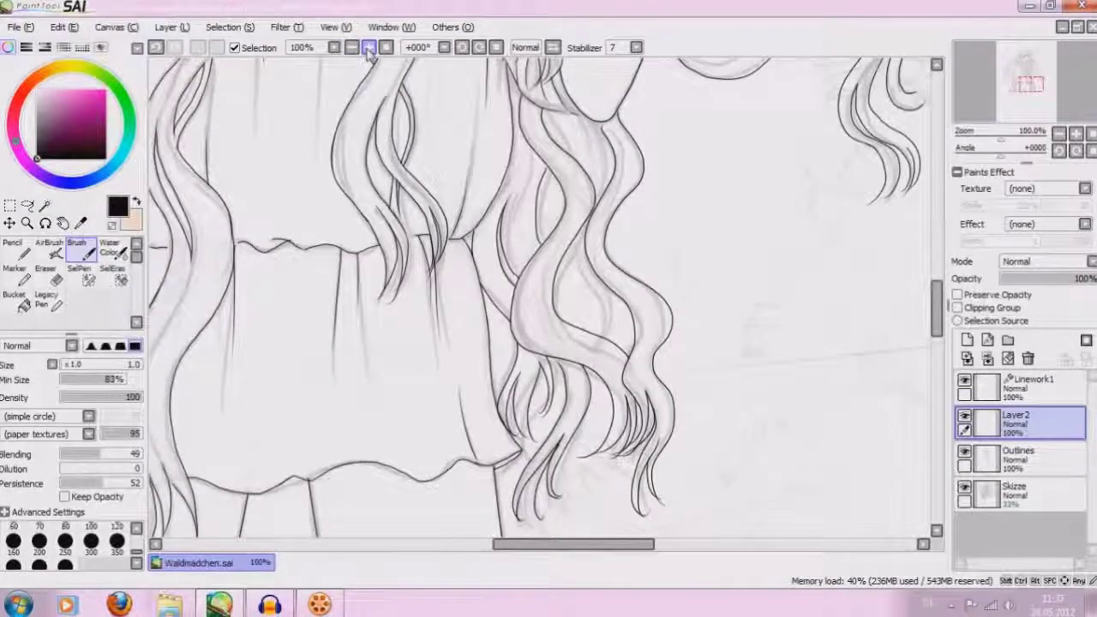
{"action": "left_click_drag", "start_coordinate": [941, 306], "coordinate": [941, 293]}
{"action": "left_click", "coordinate": [964, 420]}
{"action": "left_click", "coordinate": [966, 421]}
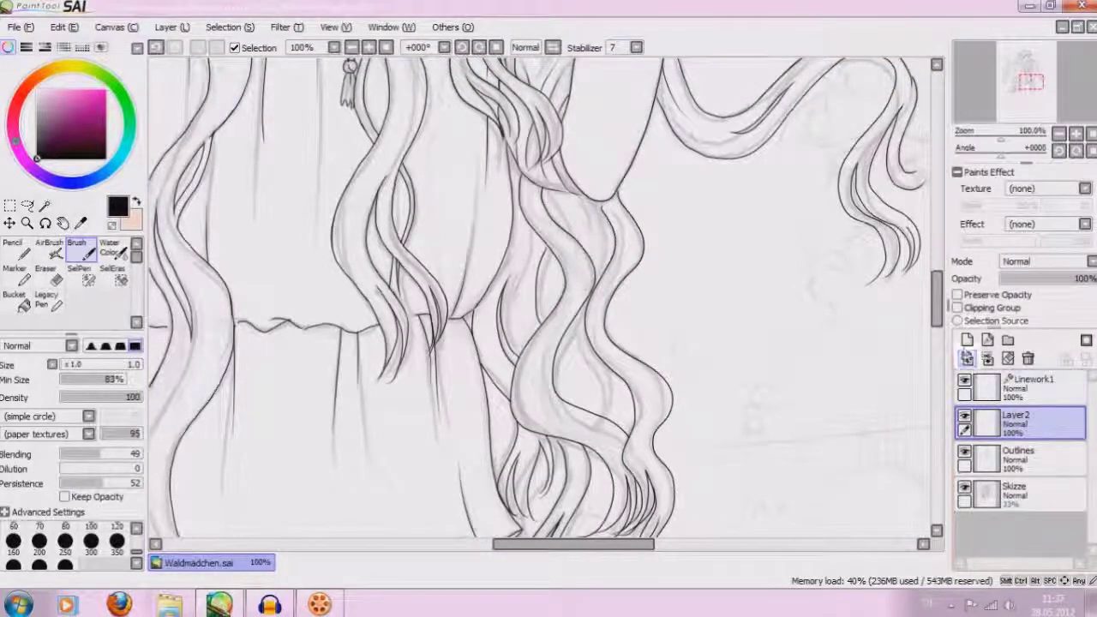
{"action": "left_click", "coordinate": [965, 420]}
{"action": "left_click", "coordinate": [965, 420]}
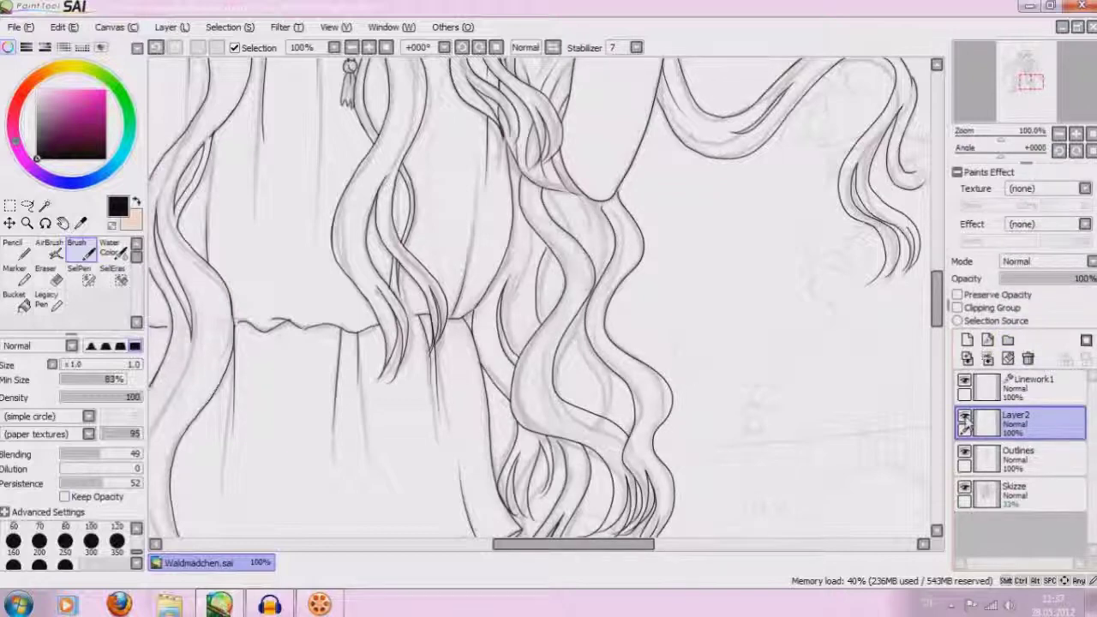